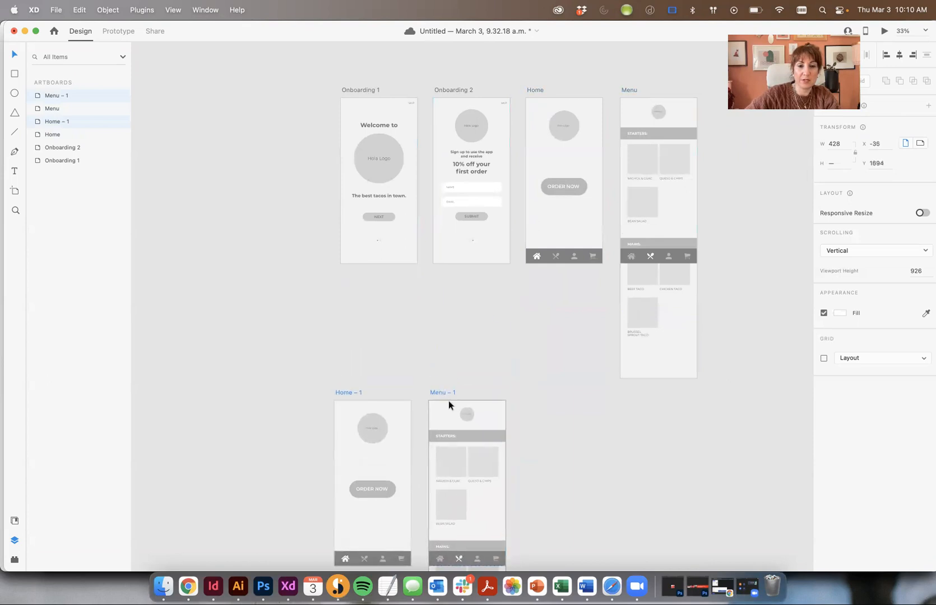
# Rename the copied Home – 1 and Menu – 1 artboards to Home – 2 and Menu – 2
pyautogui.moveTo(719, 343); pyautogui.dragTo(708, 217)
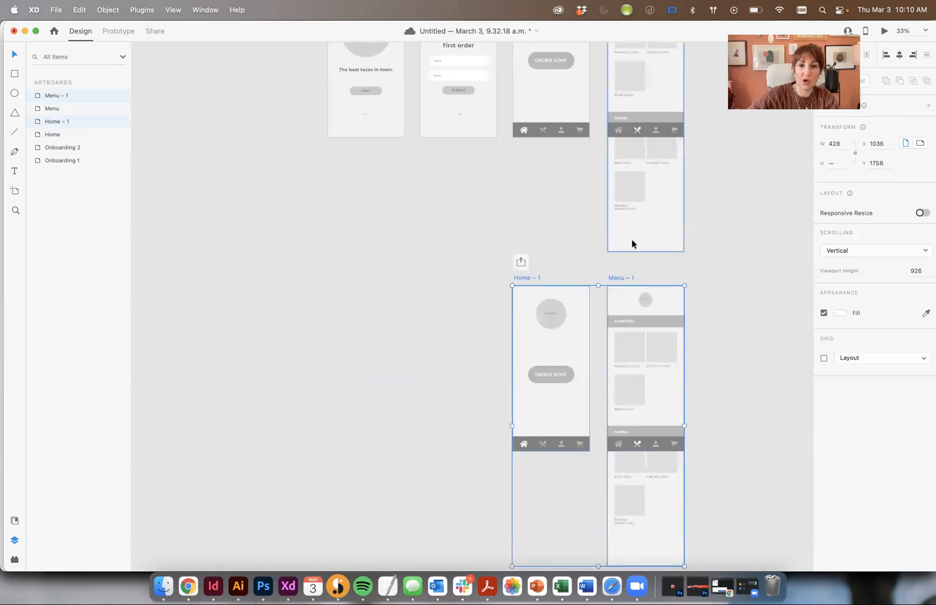
pyautogui.moveTo(664, 282); pyautogui.dragTo(481, 195)
pyautogui.click(586, 208)
pyautogui.press('super+plus')
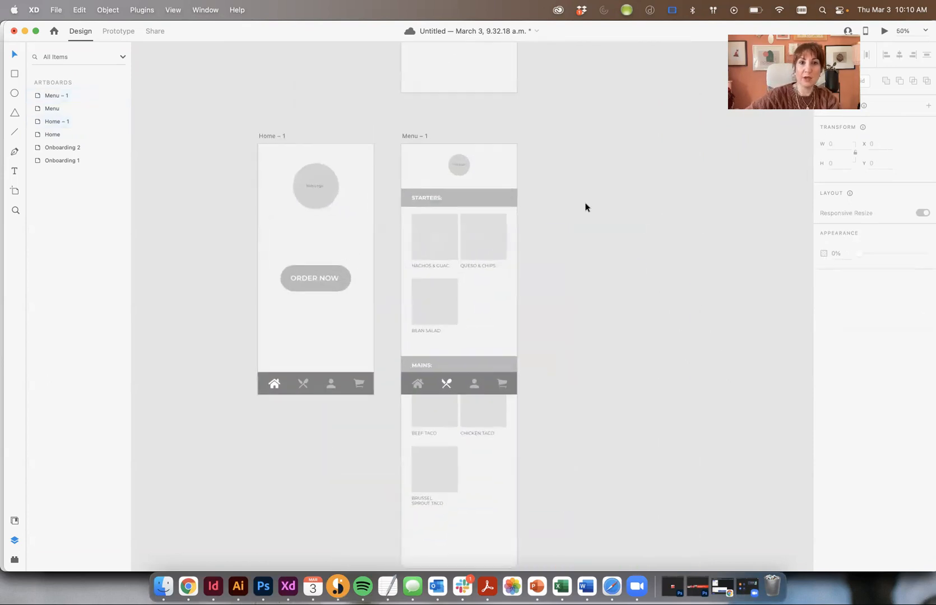
pyautogui.doubleClick(275, 134)
pyautogui.press('Right')
pyautogui.press('BackSpace')
pyautogui.write('2')
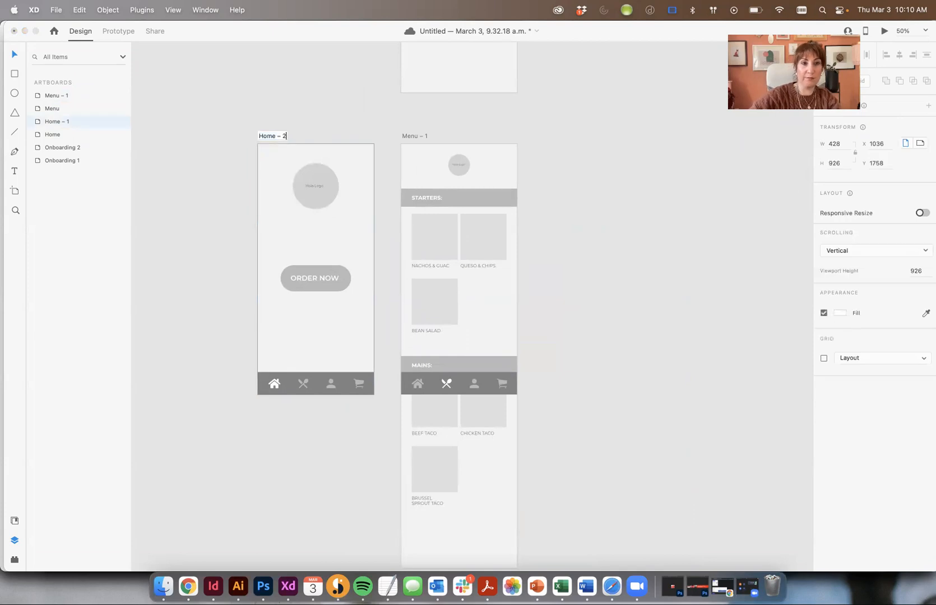
pyautogui.doubleClick(412, 136)
pyautogui.press('Right')
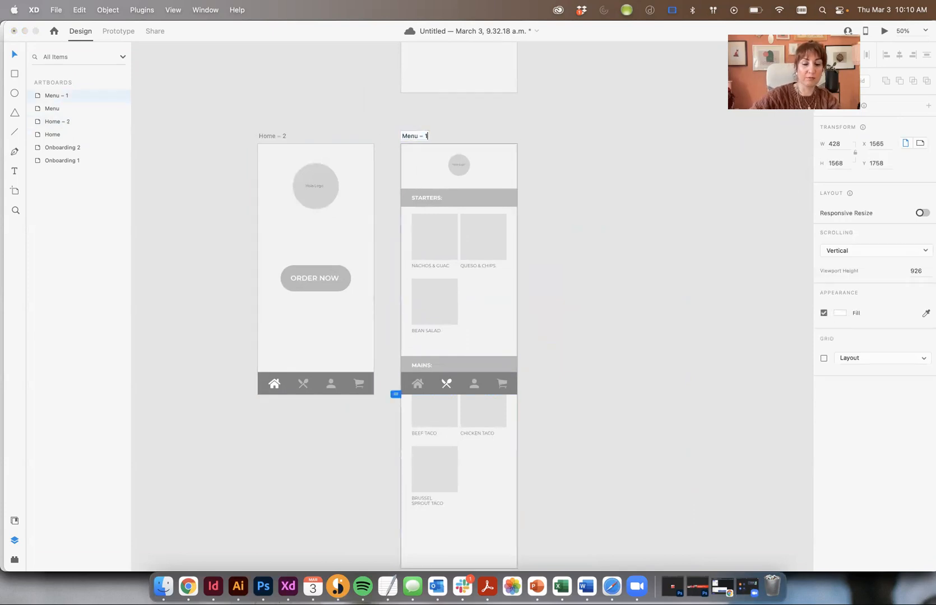
pyautogui.write('2')
pyautogui.press('Return')
# Delete the bottom navigation bar from the Home – 2 artboard
pyautogui.click(183, 105)
pyautogui.moveTo(373, 419); pyautogui.dragTo(252, 354)
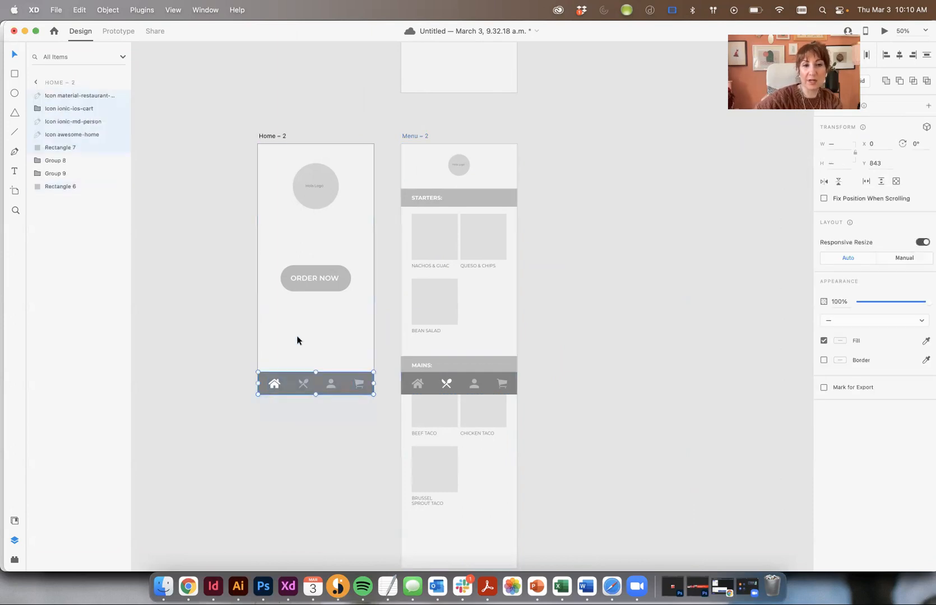
pyautogui.press('Delete')
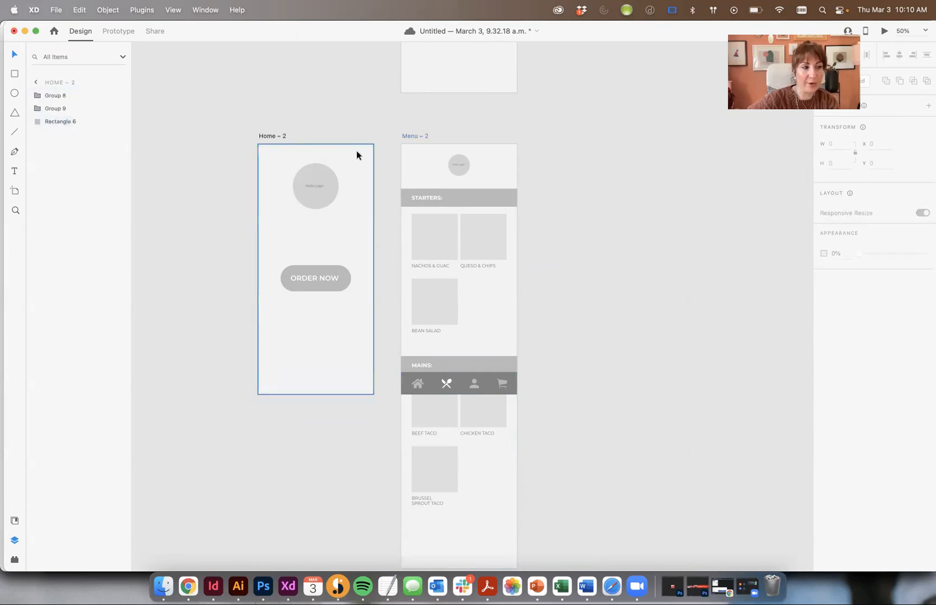
pyautogui.press('super+plus')
pyautogui.moveTo(356, 180); pyautogui.dragTo(394, 244)
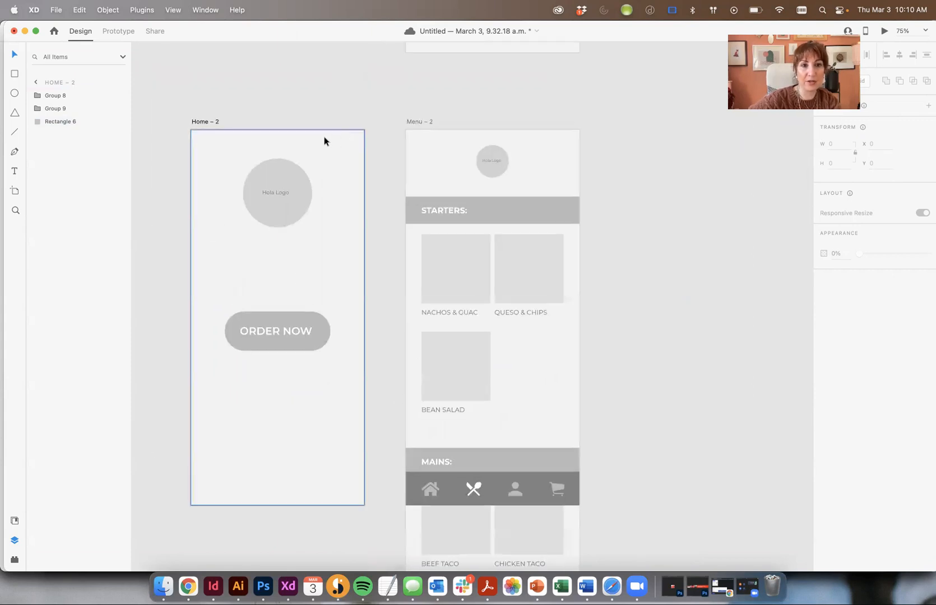
pyautogui.click(215, 10)
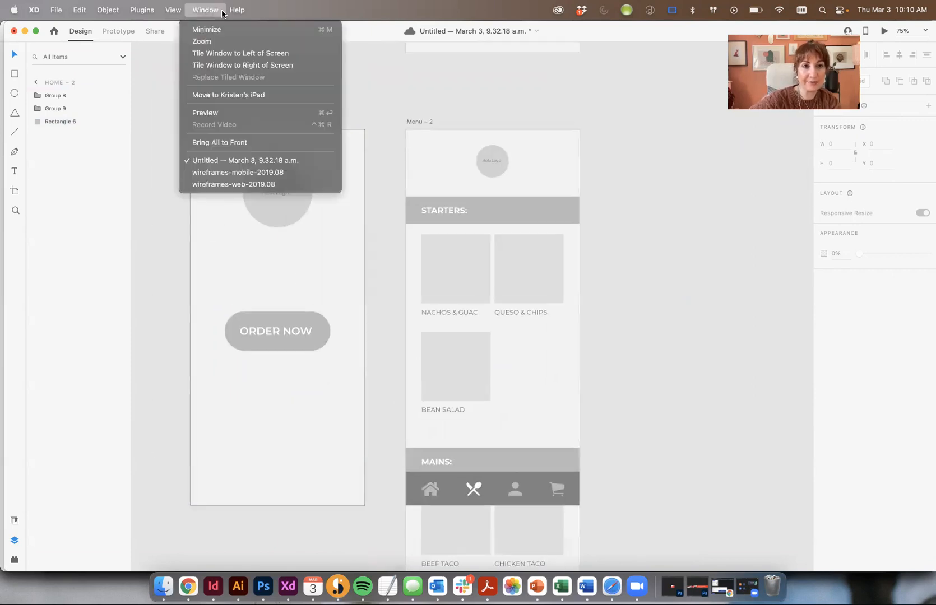
# Switch to wireframes-mobile-2019.08 and zoom to 100% on the UI Elements – Icons artboard
pyautogui.click(221, 175)
pyautogui.scroll(-10, 560, 282)
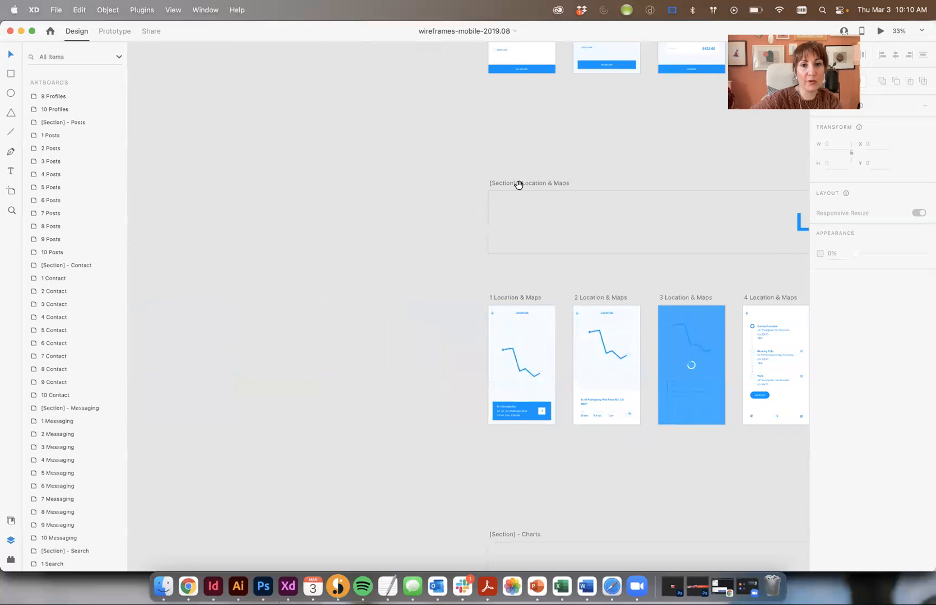
pyautogui.scroll(5, 437, 277)
pyautogui.scroll(-10, 437, 277)
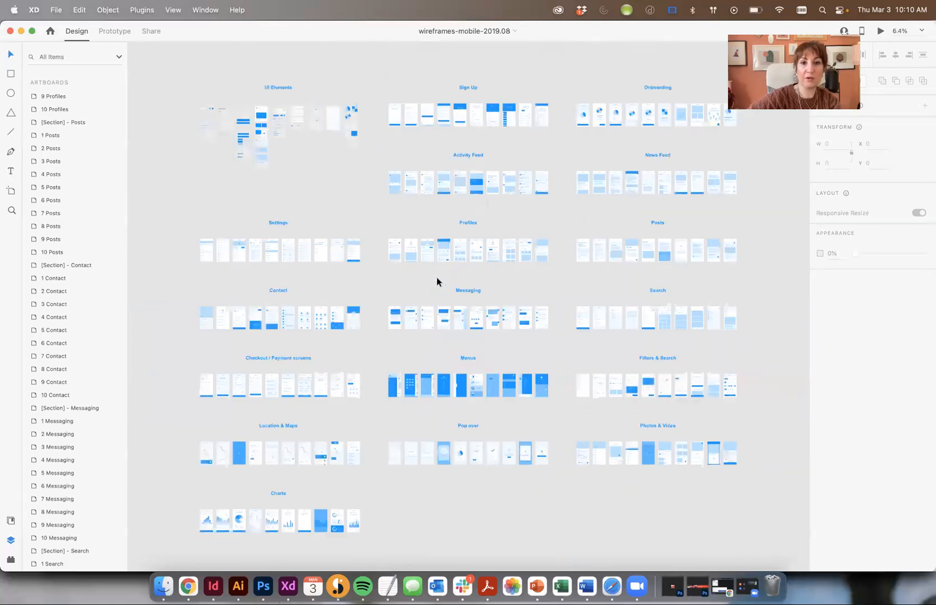
pyautogui.moveTo(258, 101); pyautogui.dragTo(340, 221)
pyautogui.click(342, 247)
pyautogui.press('super+equal')
pyautogui.press('super+equal')
pyautogui.press('super+equal')
pyautogui.press('super+equal')
pyautogui.press('super+equal')
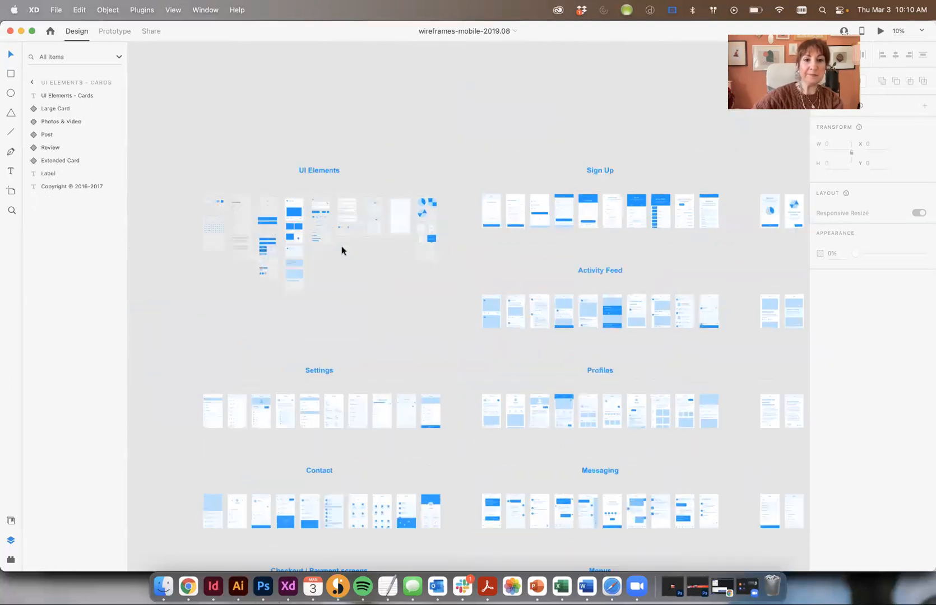
pyautogui.moveTo(163, 138); pyautogui.dragTo(491, 322)
pyautogui.moveTo(158, 181); pyautogui.dragTo(563, 259)
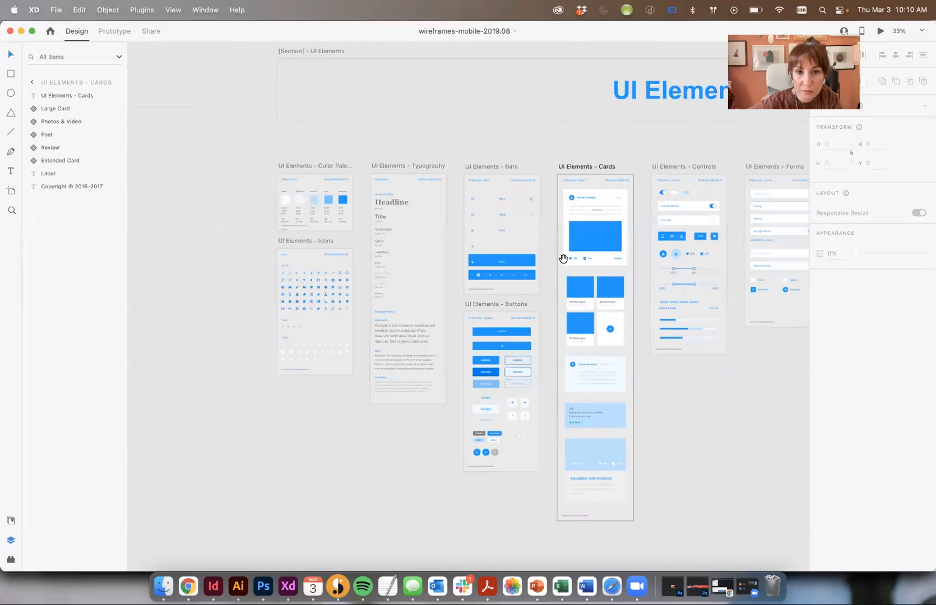
pyautogui.moveTo(439, 279); pyautogui.dragTo(457, 246)
pyautogui.click(352, 266)
pyautogui.press('super+equal')
pyautogui.press('super+equal')
pyautogui.press('super+equal')
pyautogui.moveTo(352, 266); pyautogui.dragTo(669, 330)
# Pick up the Menu hamburger icon and return to the Untitled Hola wireframe
pyautogui.doubleClick(337, 173)
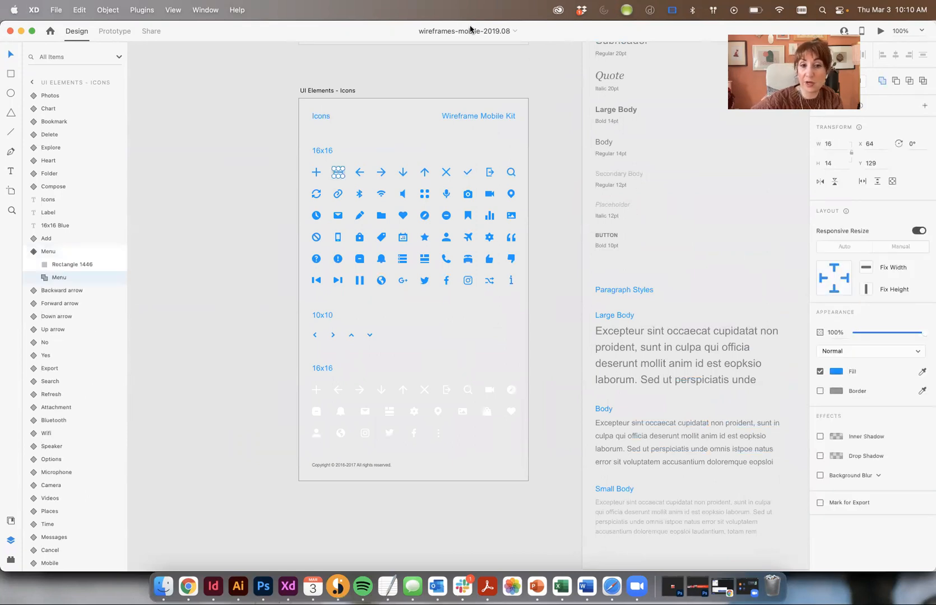
pyautogui.click(205, 10)
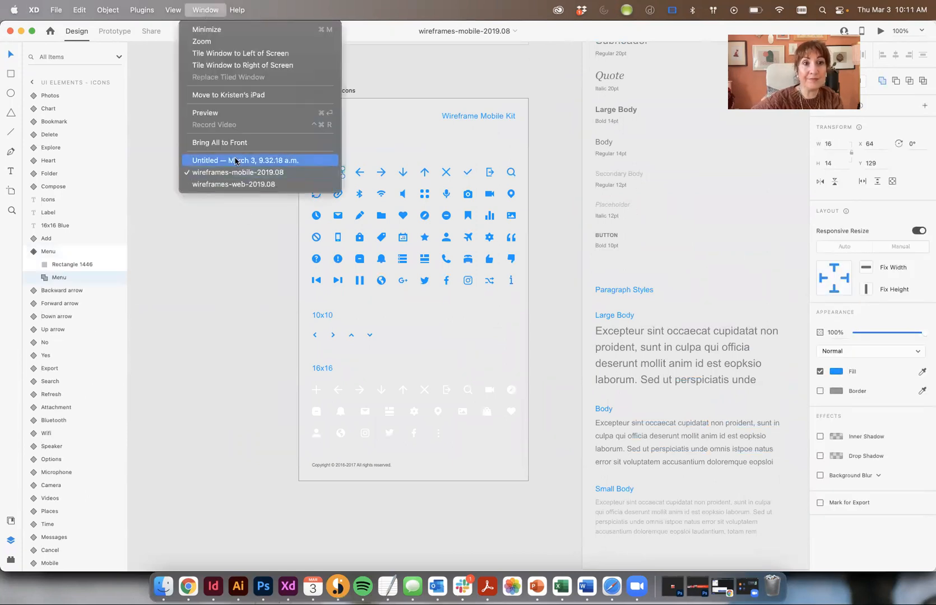
pyautogui.click(235, 161)
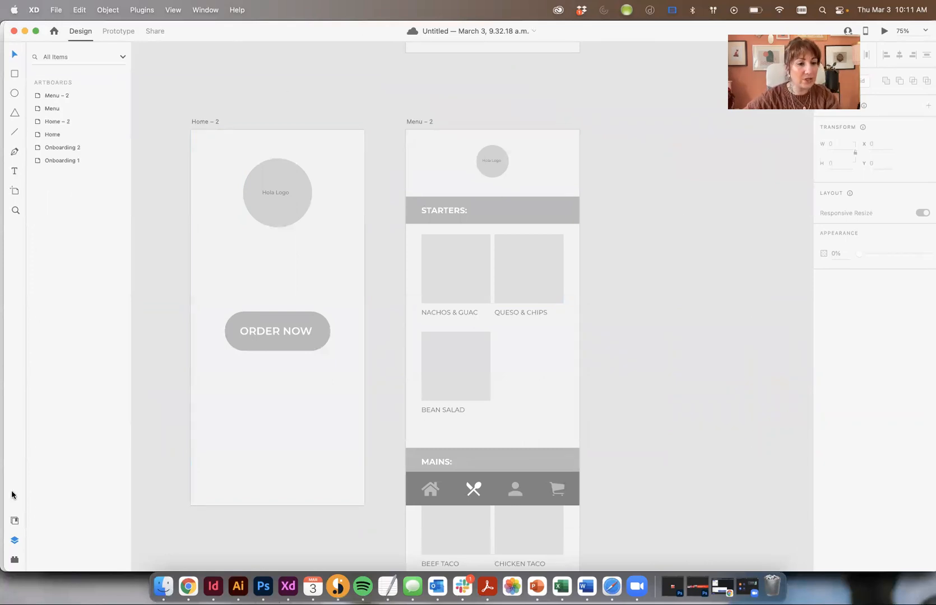
# Paste the hamburger icon into the wireframe and enlarge it to 26×23
pyautogui.click(15, 520)
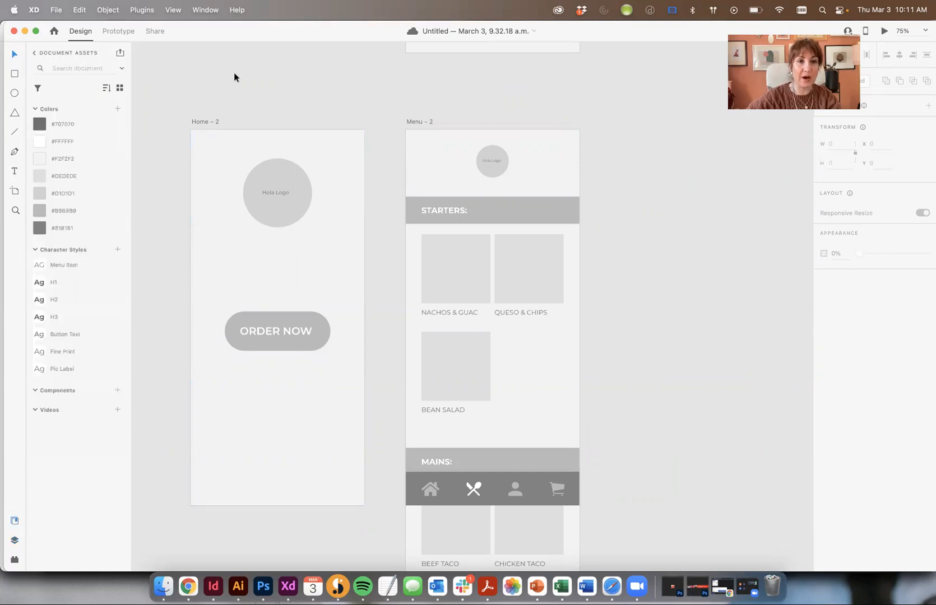
pyautogui.press('super+v')
pyautogui.scroll(2, 234, 72)
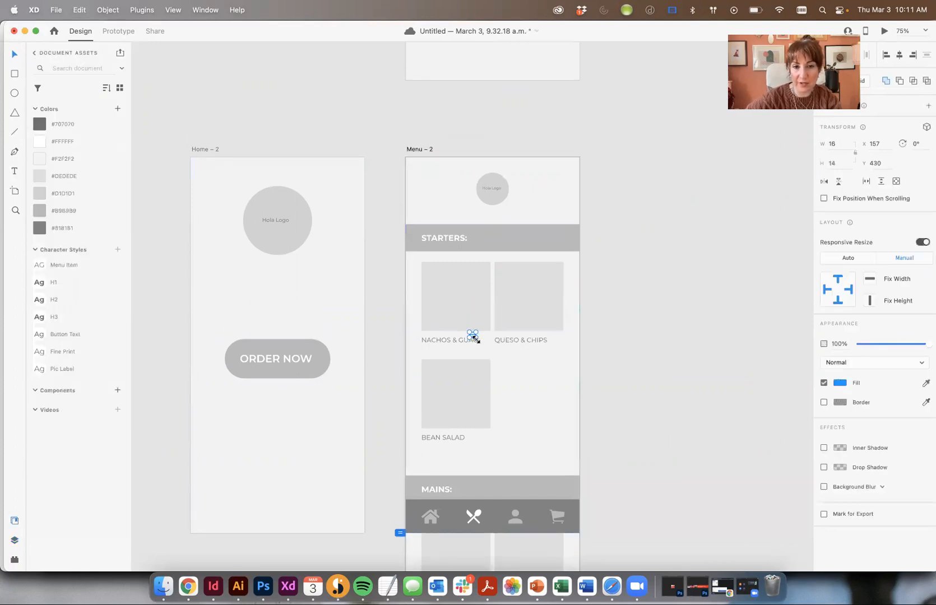
pyautogui.moveTo(476, 342); pyautogui.dragTo(480, 345)
pyautogui.click(663, 351)
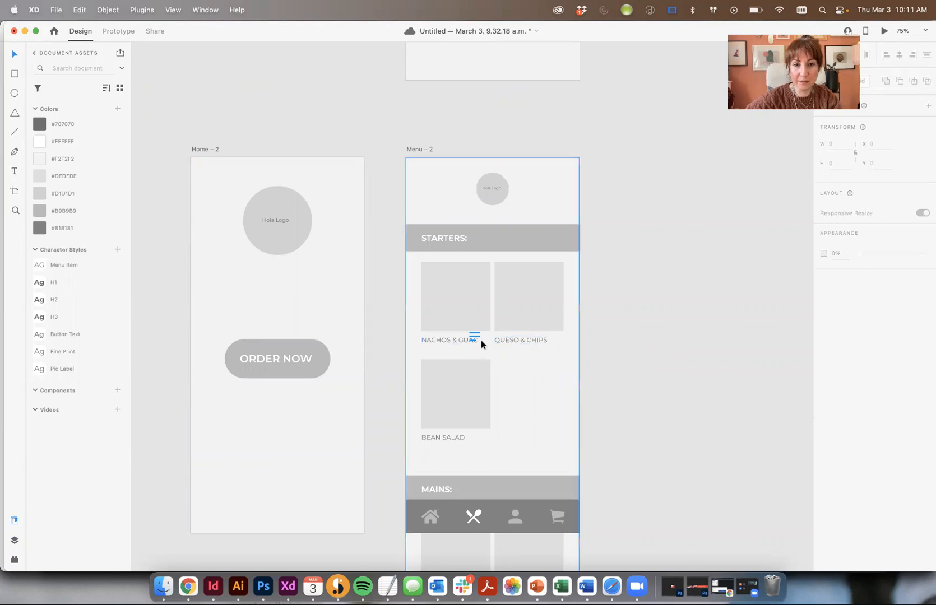
pyautogui.scroll(-1, 476, 337)
pyautogui.click(476, 333)
pyautogui.click(476, 326)
pyautogui.scroll(-1, 476, 326)
pyautogui.click(691, 290)
pyautogui.press('super+plus')
pyautogui.press('super+plus')
# Move the hamburger icon to Home – 2's top-right corner at X 368, Y 19
pyautogui.moveTo(467, 323); pyautogui.dragTo(187, 139)
pyautogui.moveTo(267, 160); pyautogui.dragTo(582, 385)
pyautogui.moveTo(516, 370); pyautogui.dragTo(535, 214)
pyautogui.press('Escape')
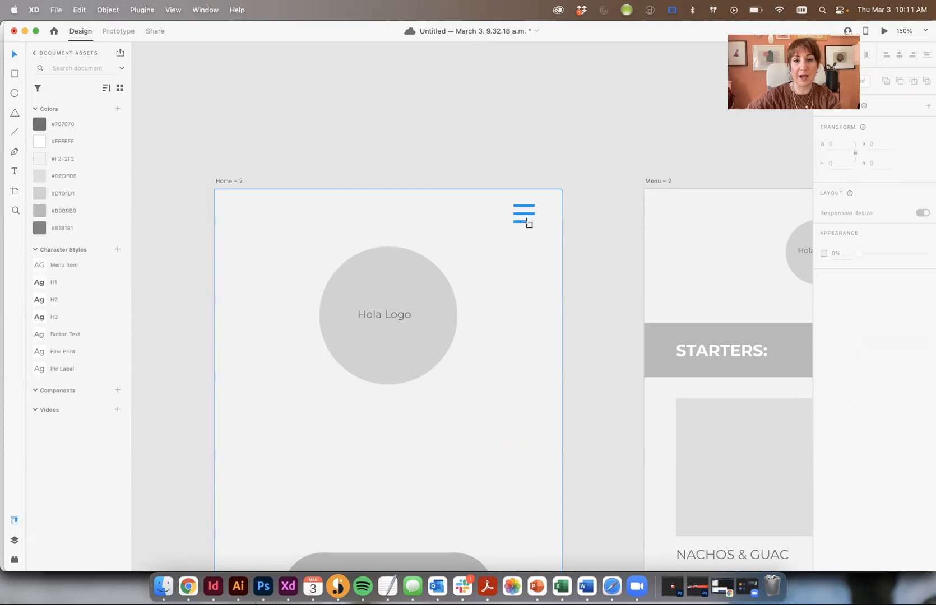
pyautogui.press('a')
pyautogui.press('v')
pyautogui.click(521, 222)
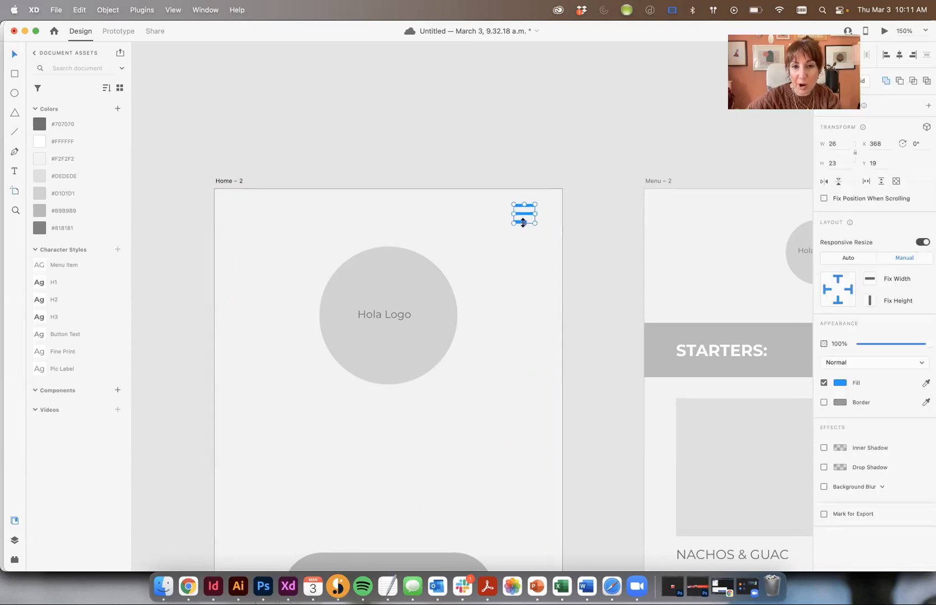
pyautogui.press('super+equal')
pyautogui.press('super+equal')
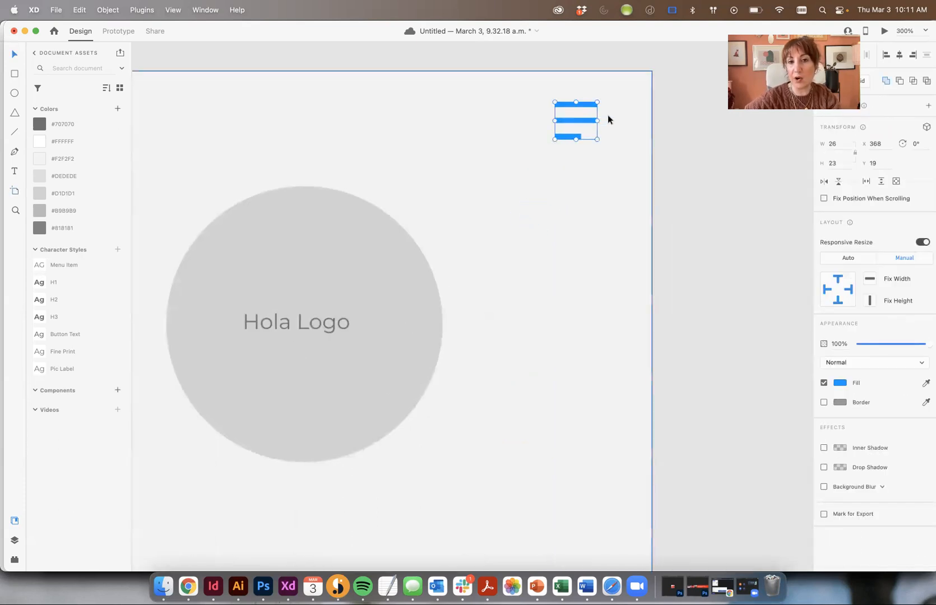
pyautogui.click(745, 153)
pyautogui.press('super+minus')
pyautogui.press('super+minus')
pyautogui.press('super+minus')
pyautogui.press('super+minus')
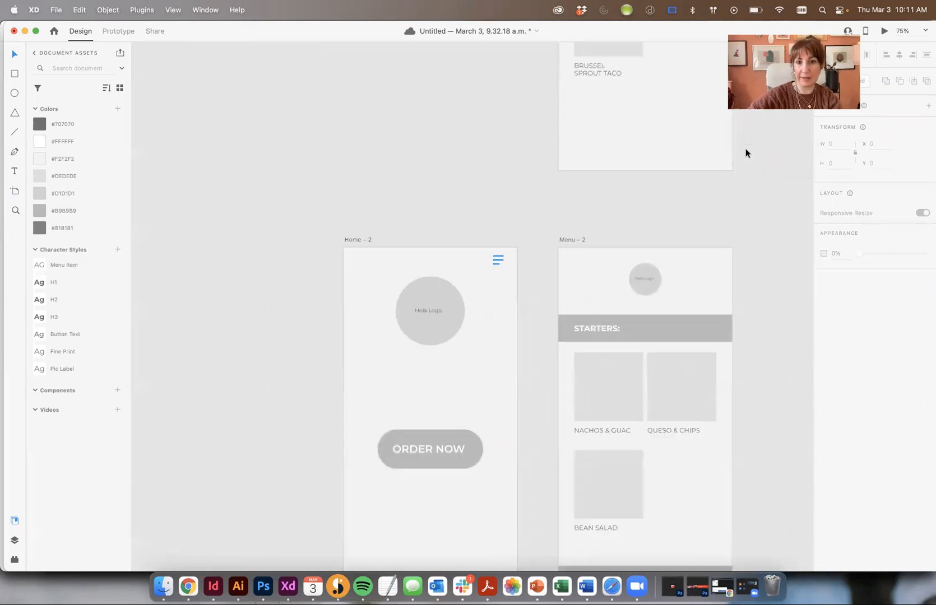
# Undo the accidental moves of the background rectangle and the STARTERS bar
pyautogui.scroll(-2, 385, 185)
pyautogui.click(490, 232)
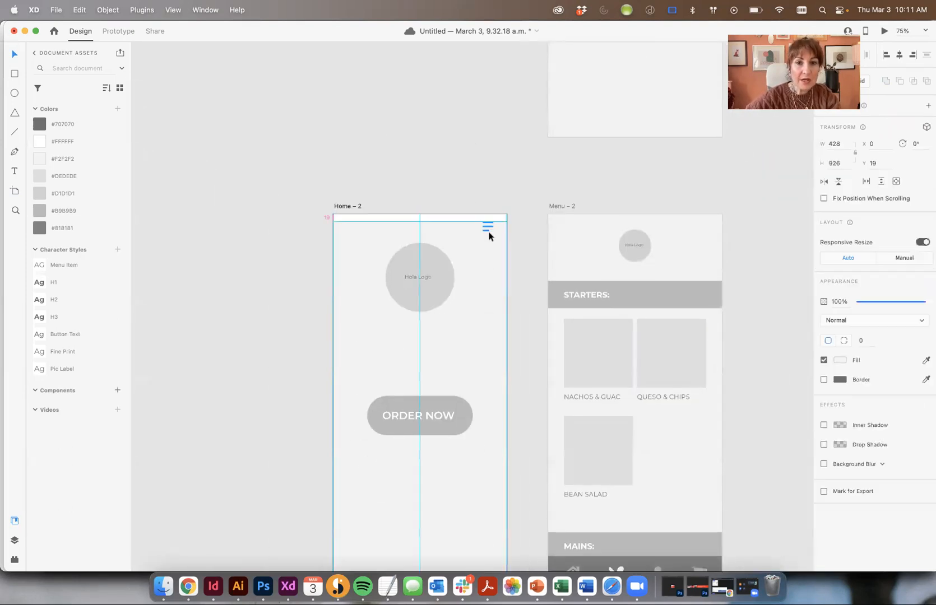
pyautogui.press('super+z')
pyautogui.click(516, 182)
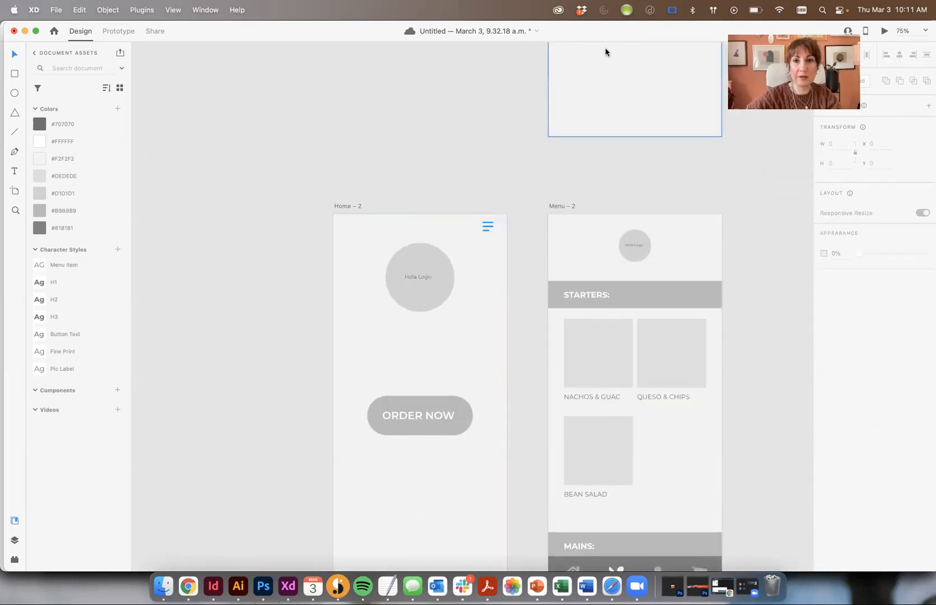
pyautogui.moveTo(548, 295); pyautogui.dragTo(508, 207)
pyautogui.press('super+z')
pyautogui.scroll(-2, 510, 251)
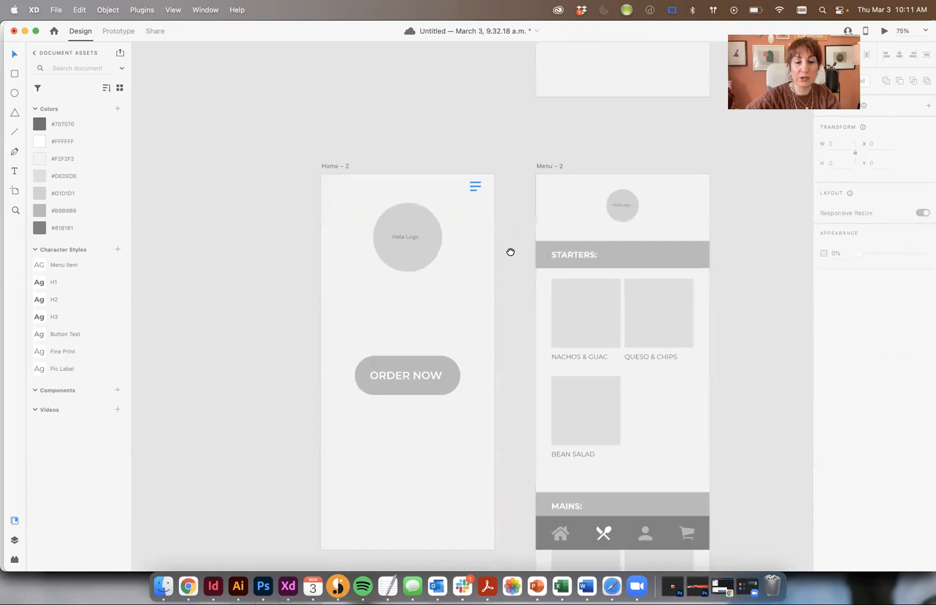
# Nudge the hamburger icon slightly left to line up with the layout grid
pyautogui.click(474, 181)
pyautogui.press('shift+super+apostrophe')
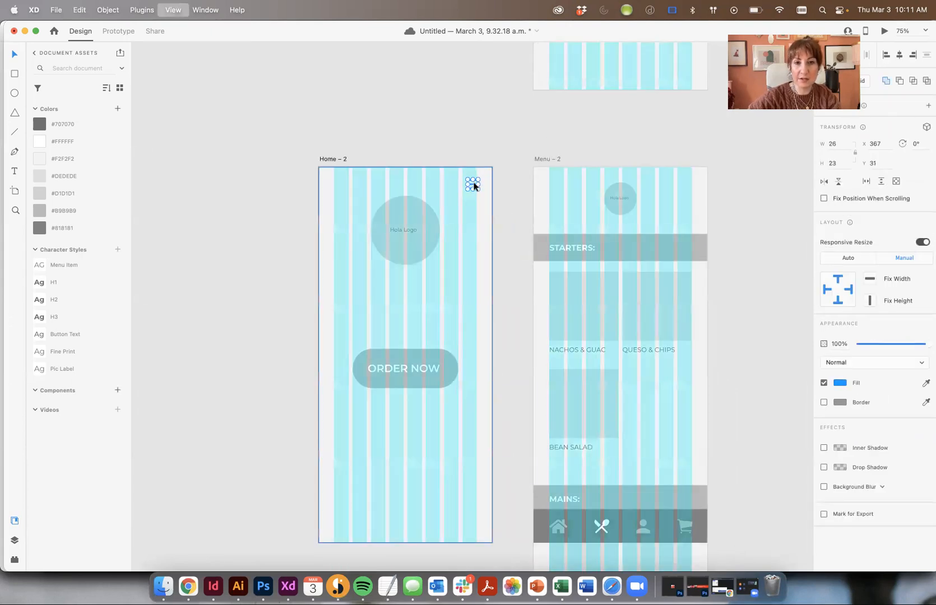
pyautogui.moveTo(474, 186); pyautogui.dragTo(473, 186)
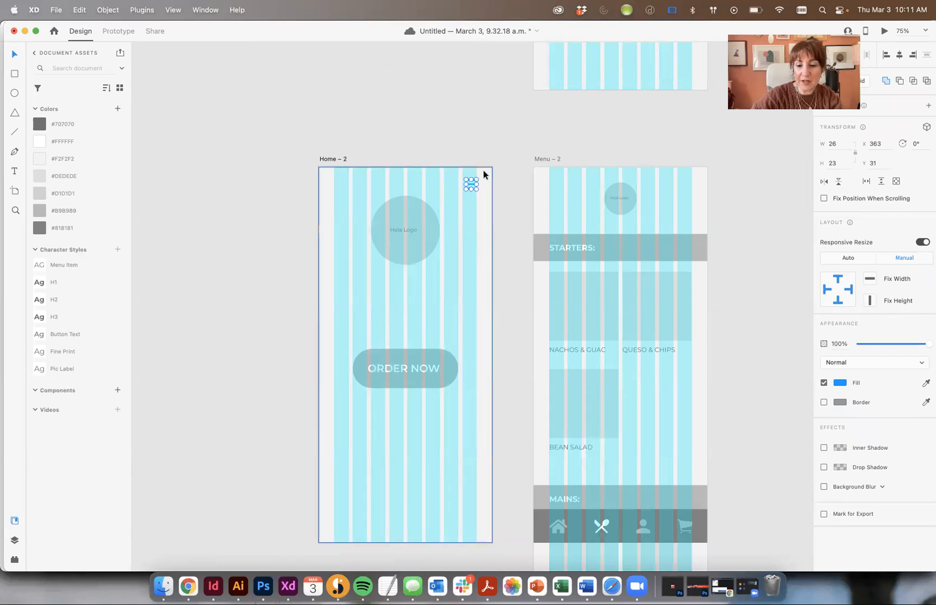
pyautogui.press('shift+super+apostrophe')
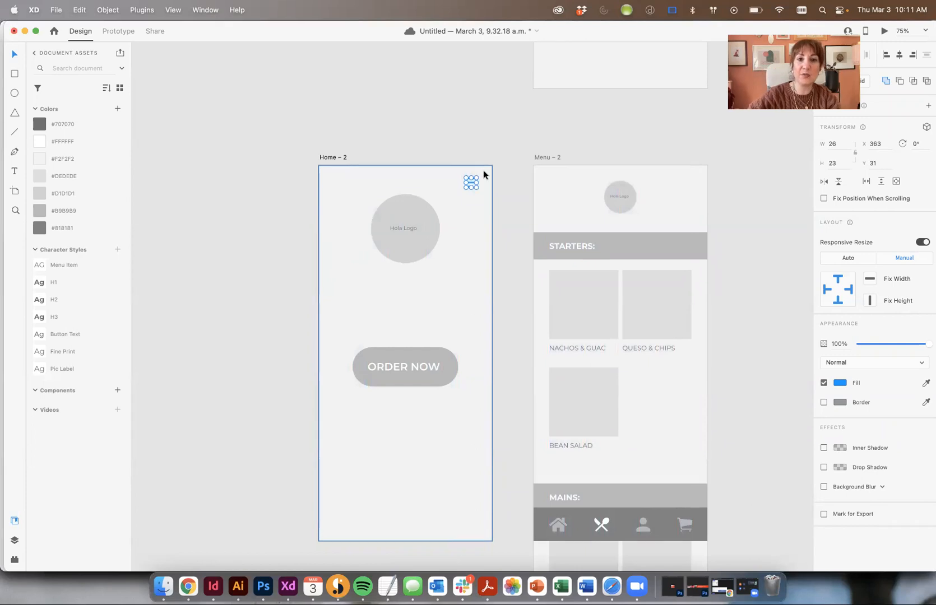
pyautogui.scroll(-1, 506, 149)
pyautogui.click(506, 148)
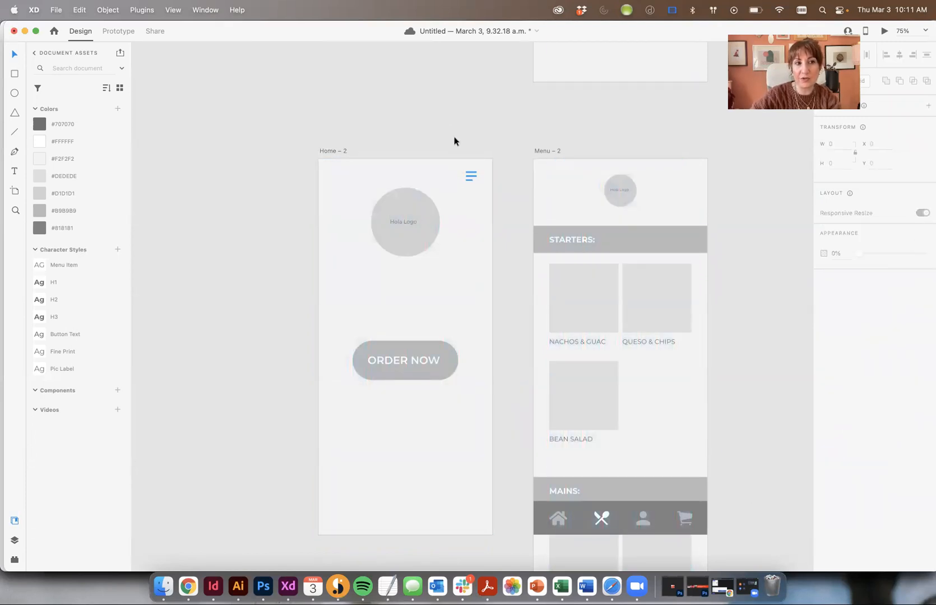
# Fill the hamburger icon with the #707070 grey colour swatch
pyautogui.click(420, 161)
pyautogui.click(471, 176)
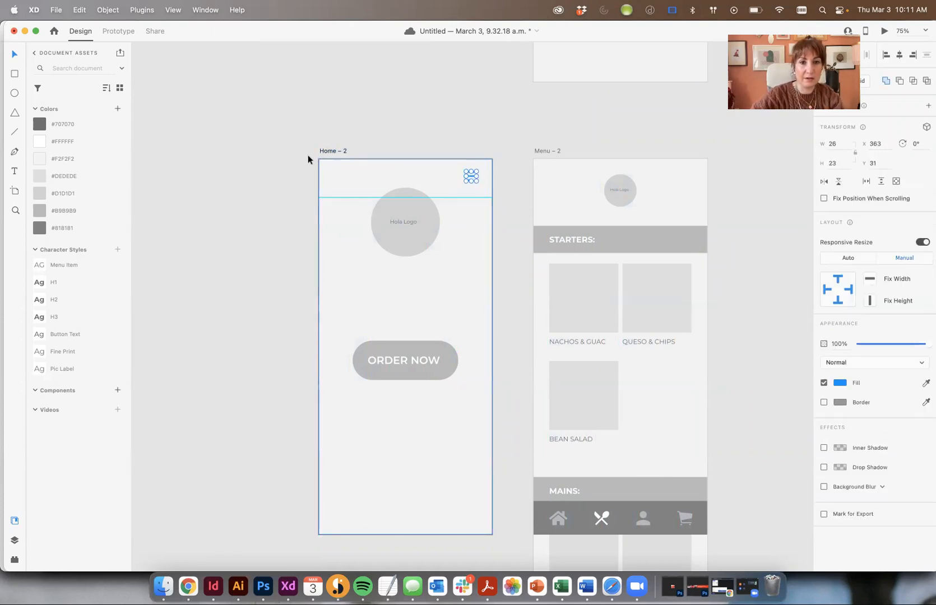
pyautogui.click(79, 125)
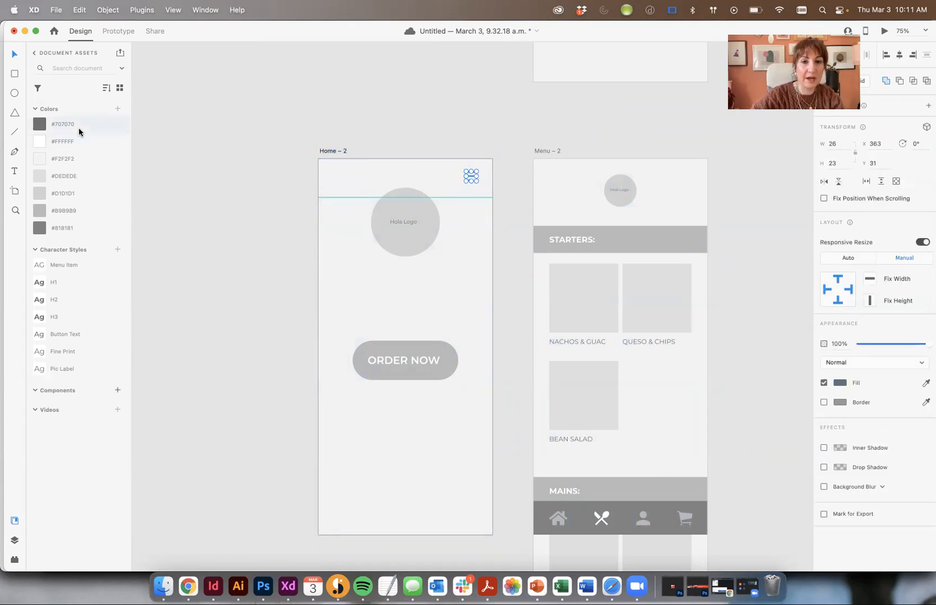
pyautogui.click(191, 135)
# Move the Hola Logo circle down, enlarge it, and ungroup its circle and text
pyautogui.press('shift+super+apostrophe')
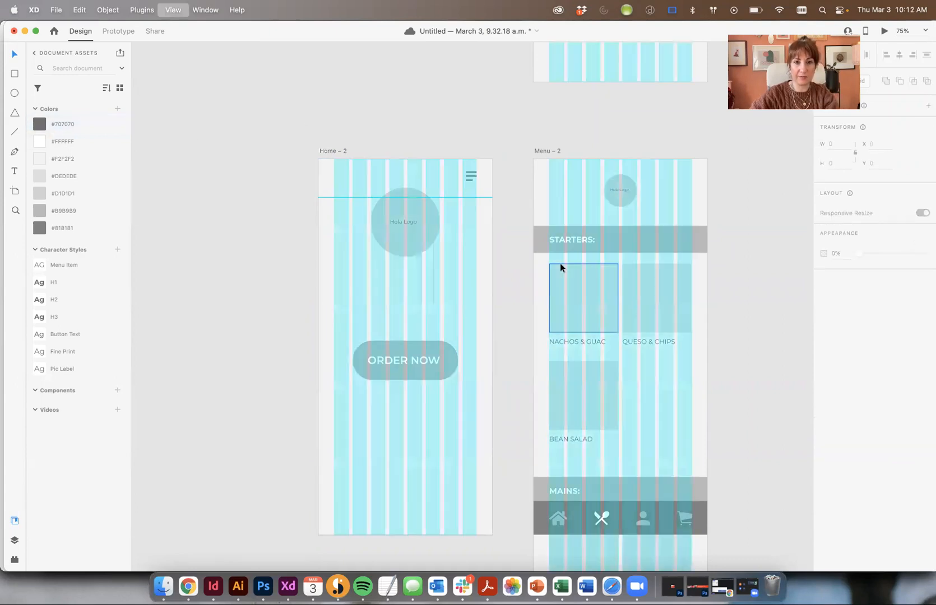
pyautogui.press('shift+super+apostrophe')
pyautogui.scroll(-5, 460, 244)
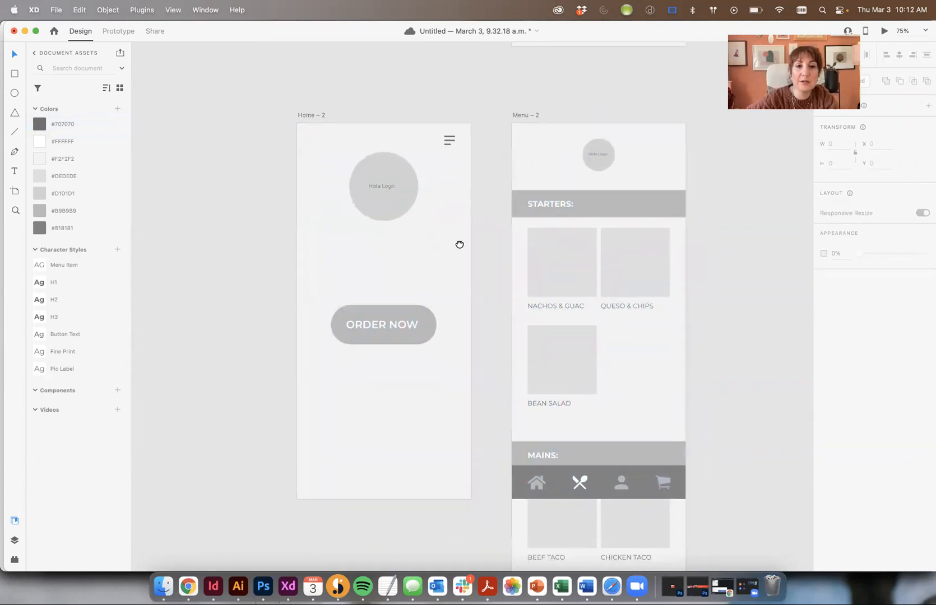
pyautogui.click(386, 178)
pyautogui.moveTo(386, 174); pyautogui.dragTo(437, 262)
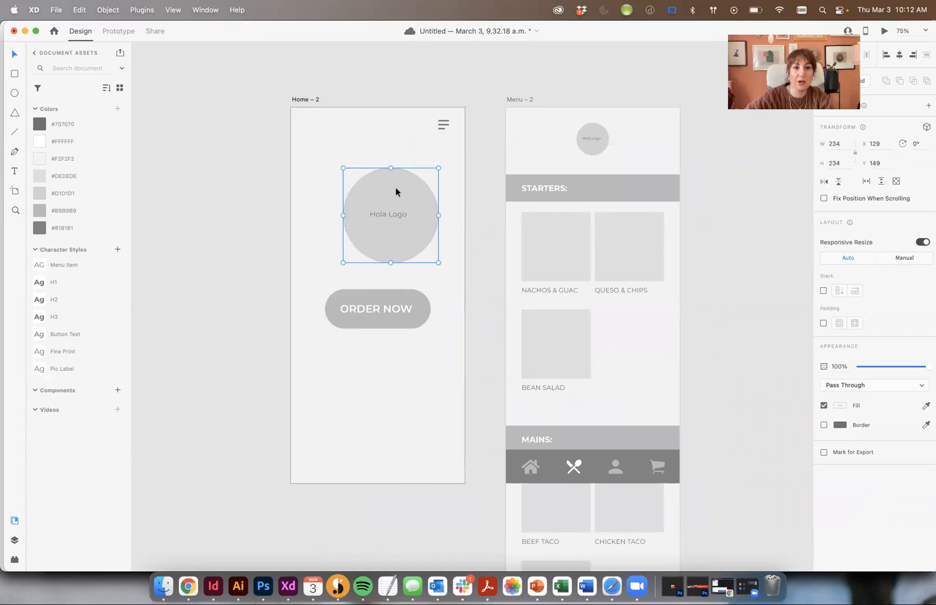
pyautogui.moveTo(402, 188); pyautogui.dragTo(395, 188)
pyautogui.press('shift+super+g')
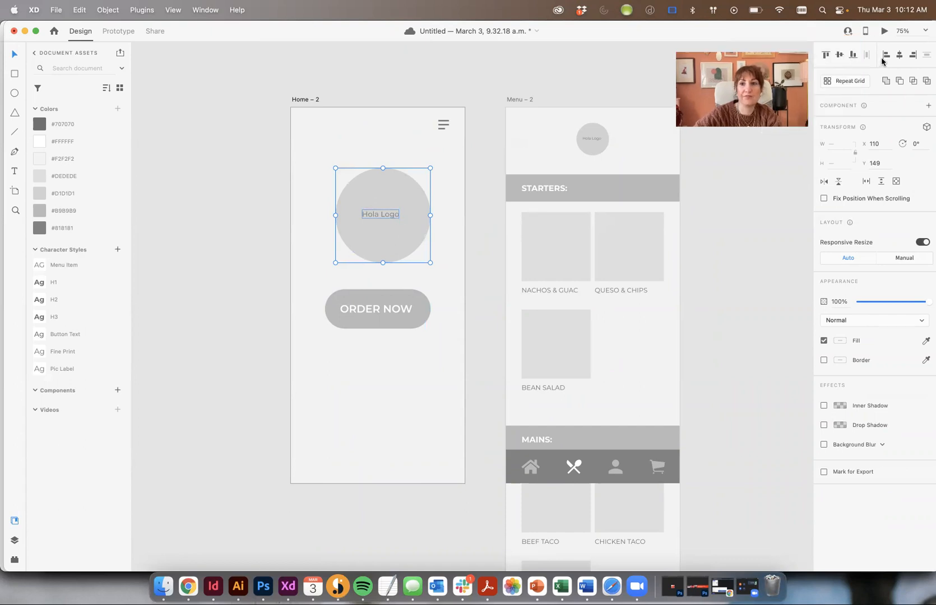
# Centre the Hola Logo text on the circle and regroup them
pyautogui.click(496, 247)
pyautogui.click(393, 217)
pyautogui.keyDown('shift'); pyautogui.click(390, 192); pyautogui.keyUp('shift')
pyautogui.click(899, 55)
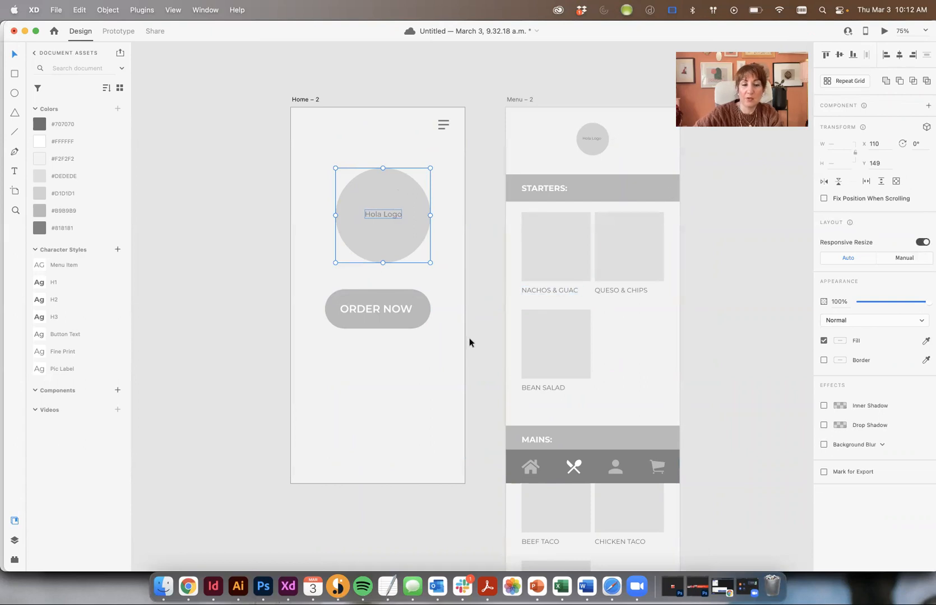
pyautogui.click(470, 338)
pyautogui.click(390, 215)
pyautogui.keyDown('shift'); pyautogui.click(393, 194); pyautogui.keyUp('shift')
pyautogui.press('super+g')
# Centre the logo group horizontally and enlarge it to 260 px
pyautogui.moveTo(393, 190); pyautogui.dragTo(387, 186)
pyautogui.press("shift+super+'")
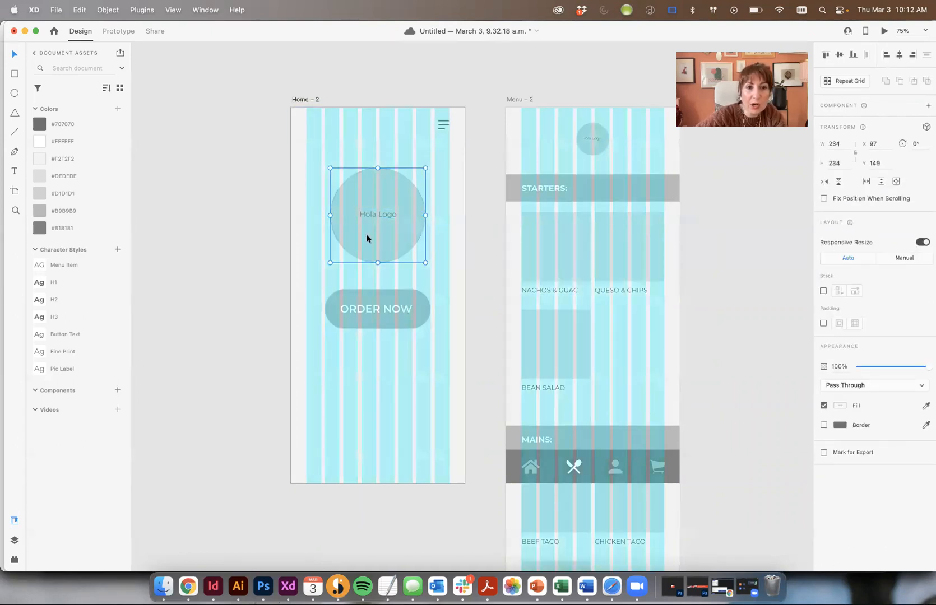
pyautogui.moveTo(330, 263); pyautogui.dragTo(327, 267)
pyautogui.moveTo(424, 267); pyautogui.dragTo(430, 273)
# Move the ORDER NOW button lower, to Y 603
pyautogui.click(376, 308)
pyautogui.moveTo(392, 304); pyautogui.dragTo(405, 355)
pyautogui.press("shift+super+'")
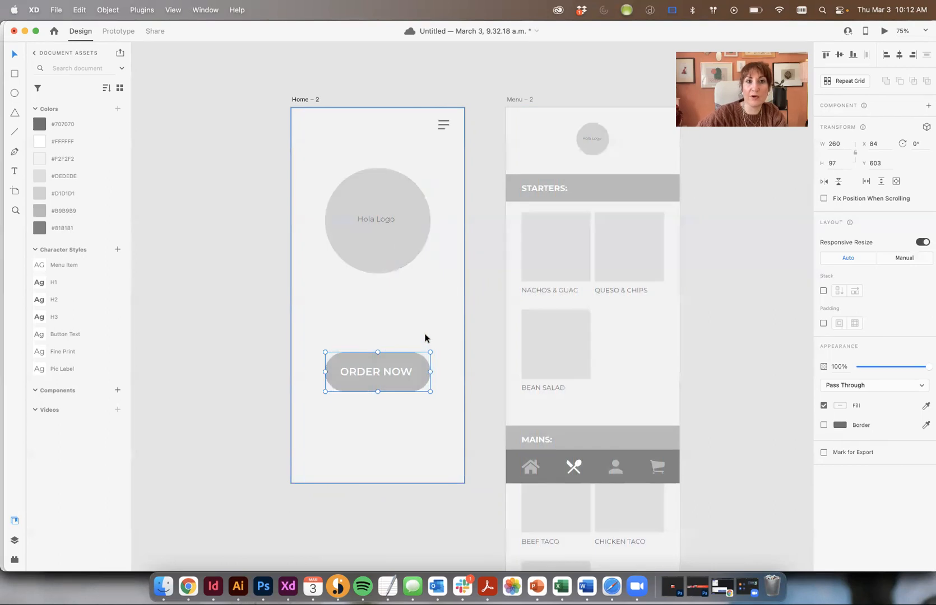
pyautogui.click(490, 112)
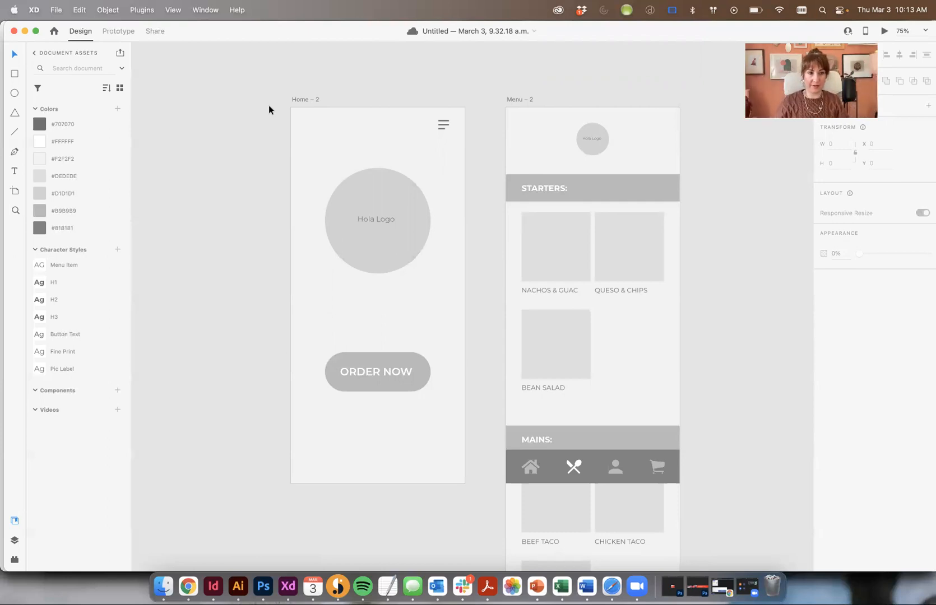
pyautogui.hscroll(-2, 336, 107)
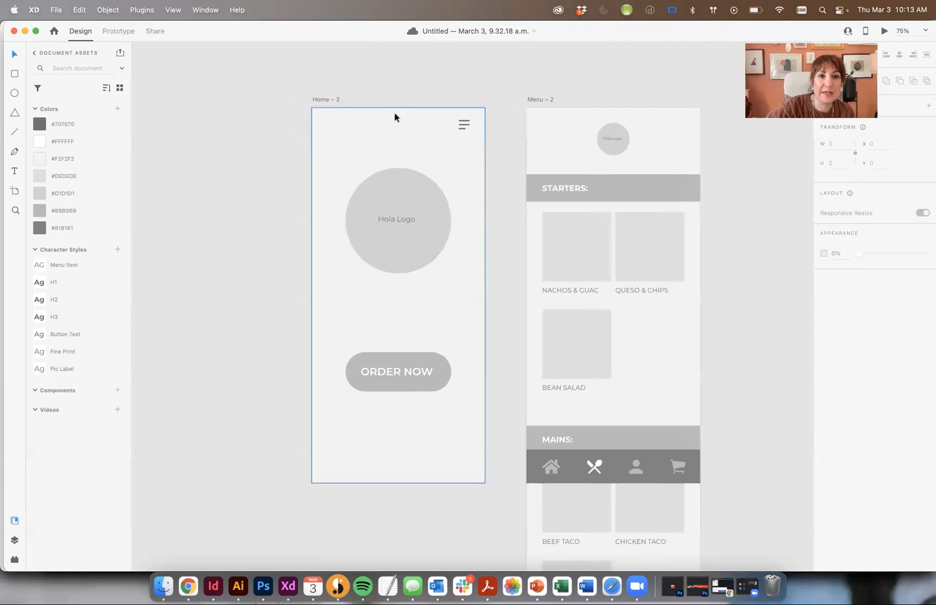
pyautogui.click(395, 116)
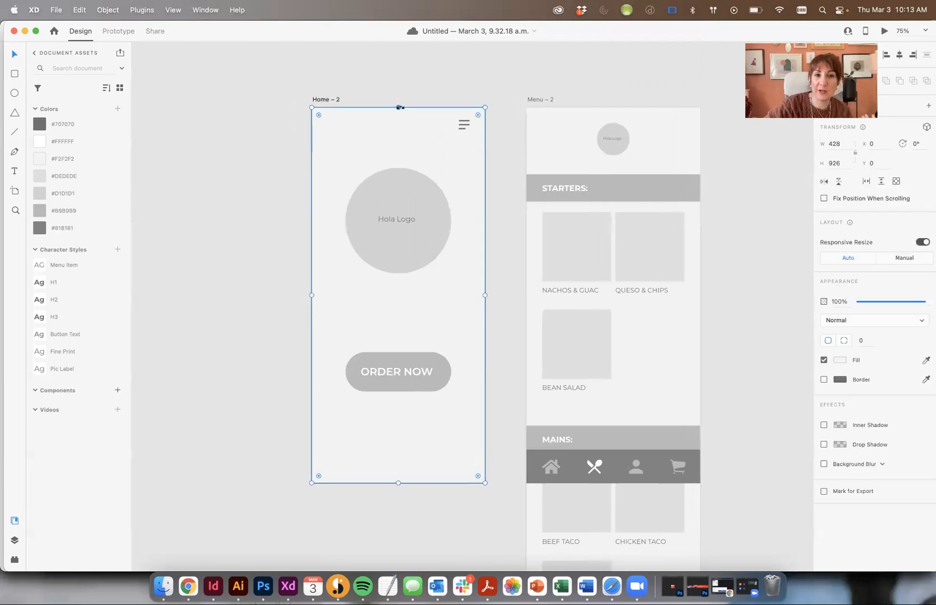
pyautogui.moveTo(396, 106)
pyautogui.mouseDown()
pyautogui.moveTo(399, 86)
pyautogui.moveTo(401, 107)
pyautogui.mouseUp()
pyautogui.click(272, 126)
pyautogui.click(336, 127)
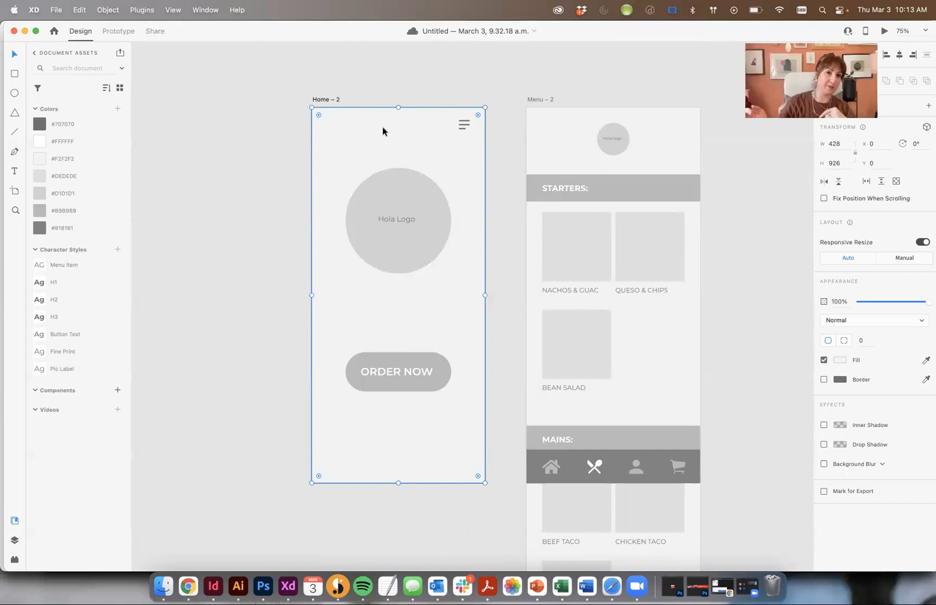
pyautogui.click(467, 122)
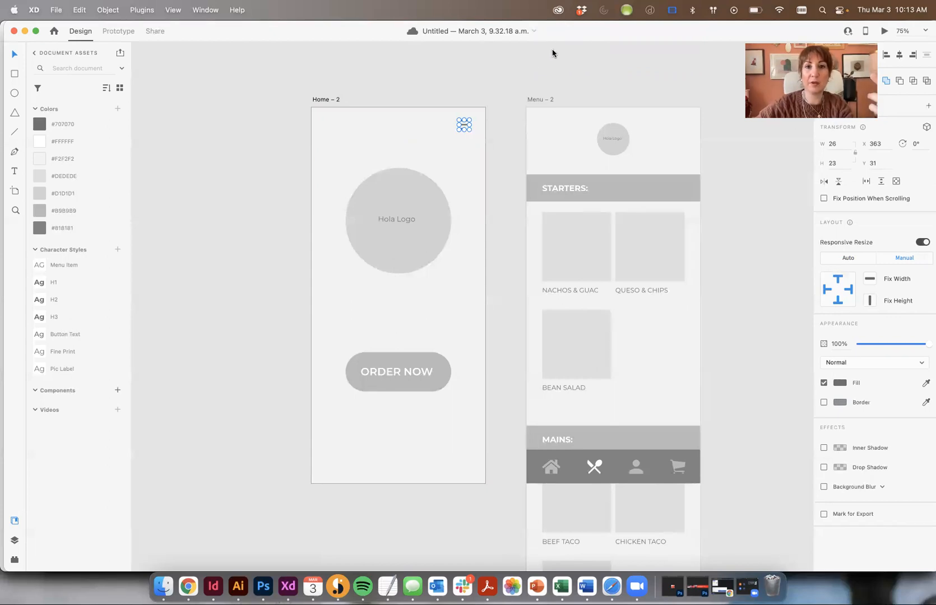
pyautogui.click(575, 35)
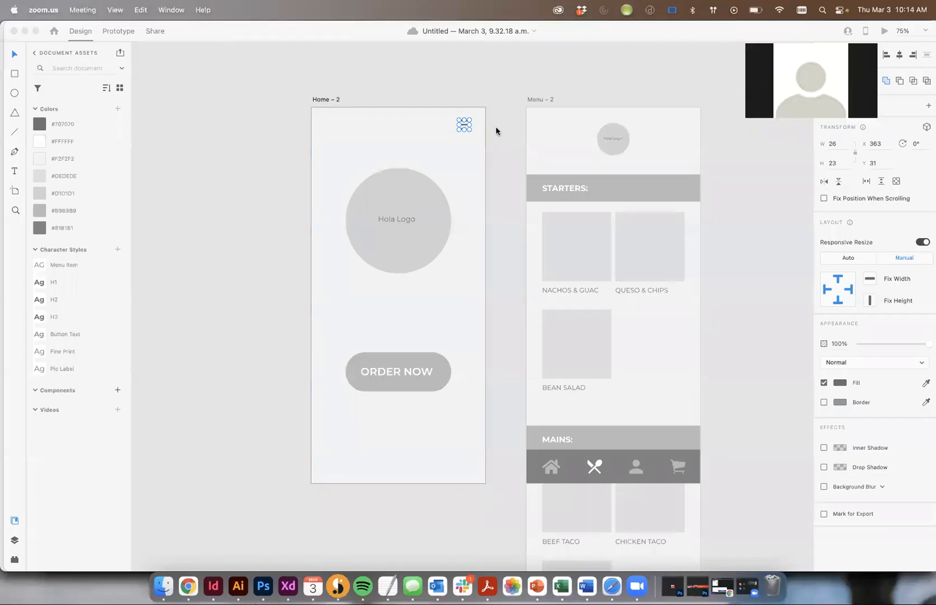
pyautogui.click(493, 151)
pyautogui.click(499, 171)
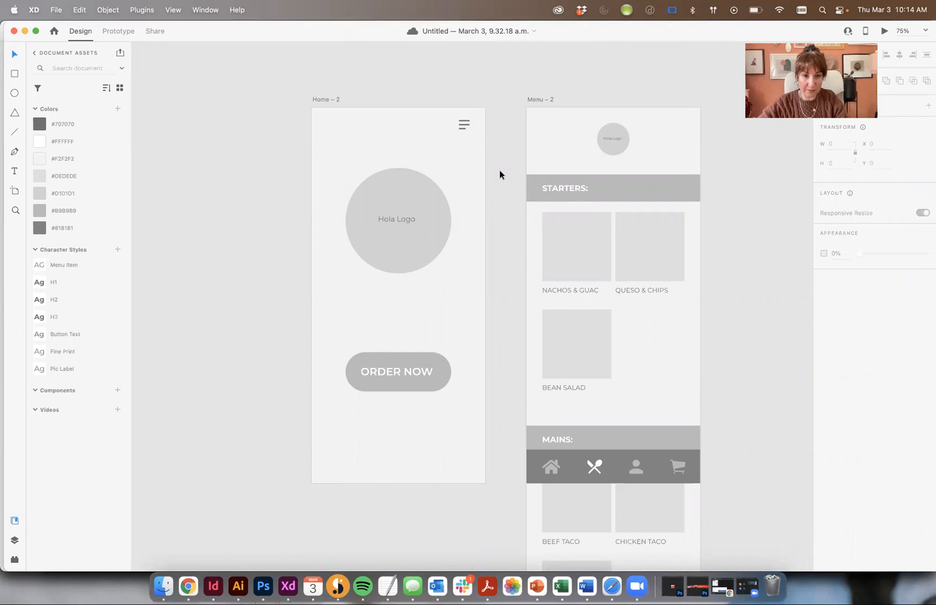
pyautogui.click(535, 99)
# Restore Menu – 2's deleted content and shift the artboard about 345 px right
pyautogui.press('Delete')
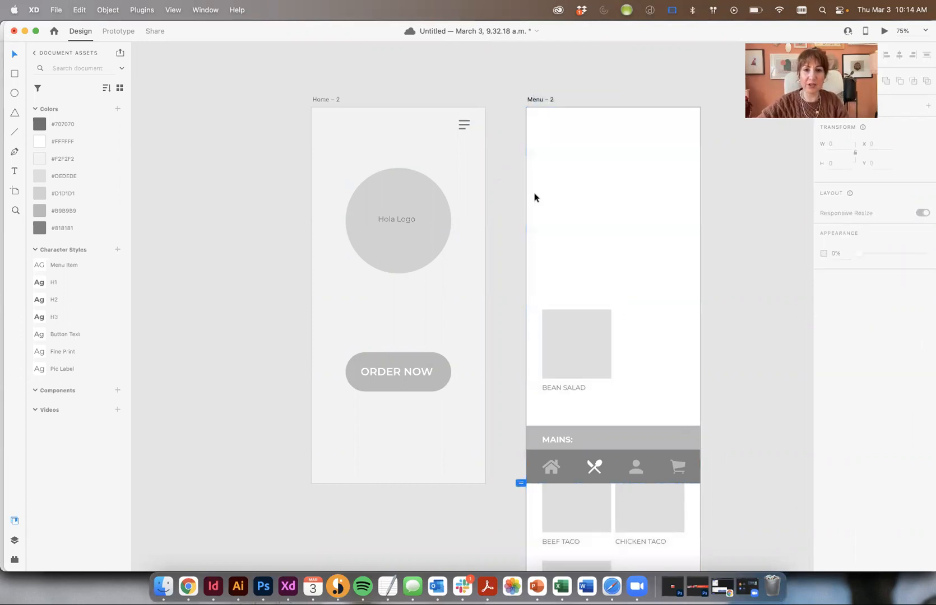
pyautogui.press('super+minus')
pyautogui.press('super+z')
pyautogui.moveTo(525, 164); pyautogui.dragTo(718, 169)
pyautogui.click(490, 286)
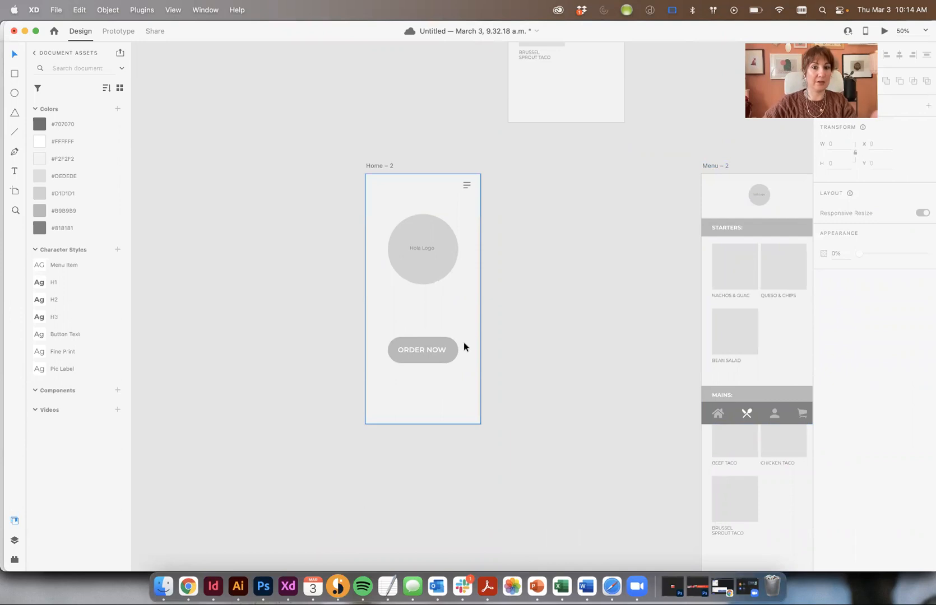
# Duplicate Home – 2 into the gap beside it as Home – 3
pyautogui.hscroll(5, 574, 226)
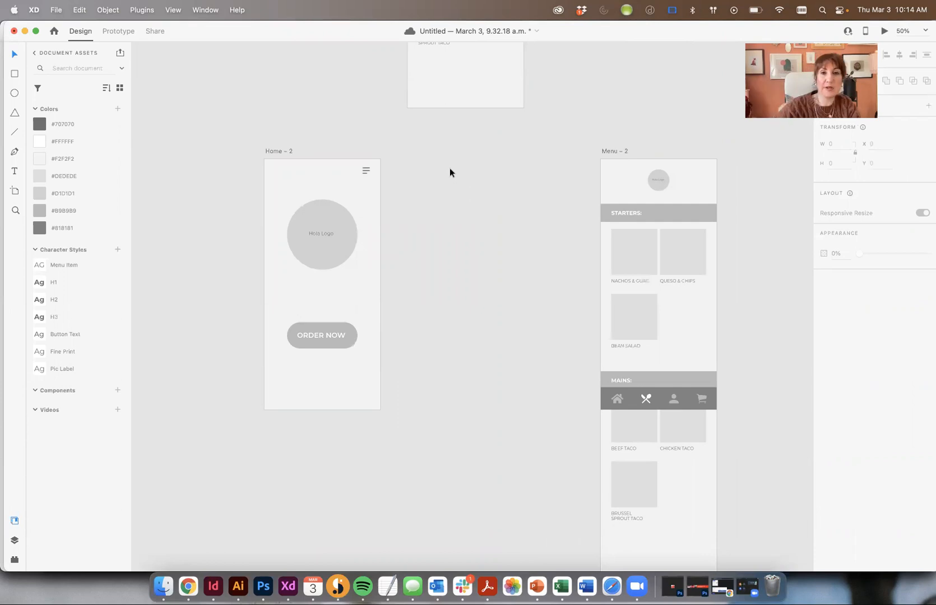
pyautogui.hscroll(-1, 449, 173)
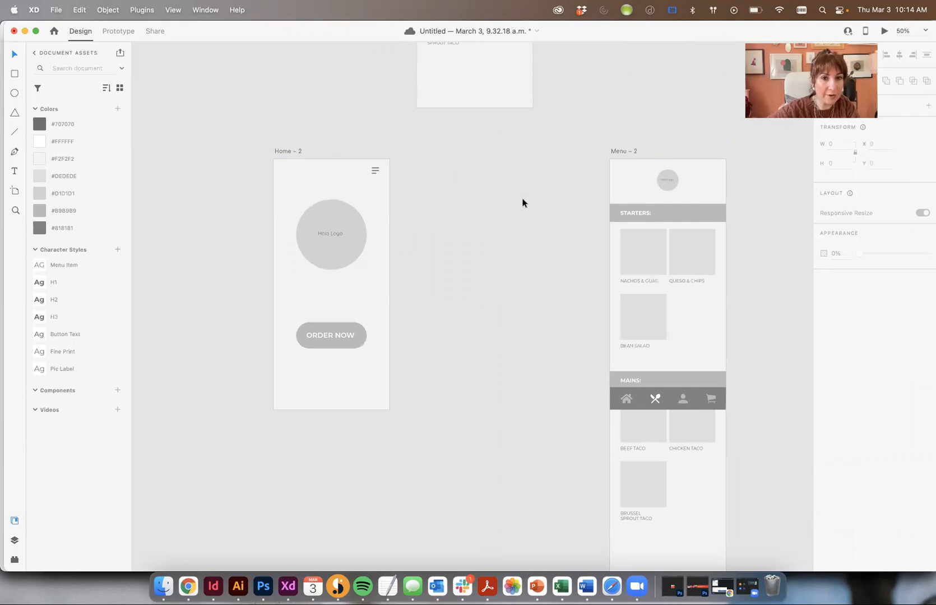
pyautogui.moveTo(291, 149); pyautogui.dragTo(454, 152)
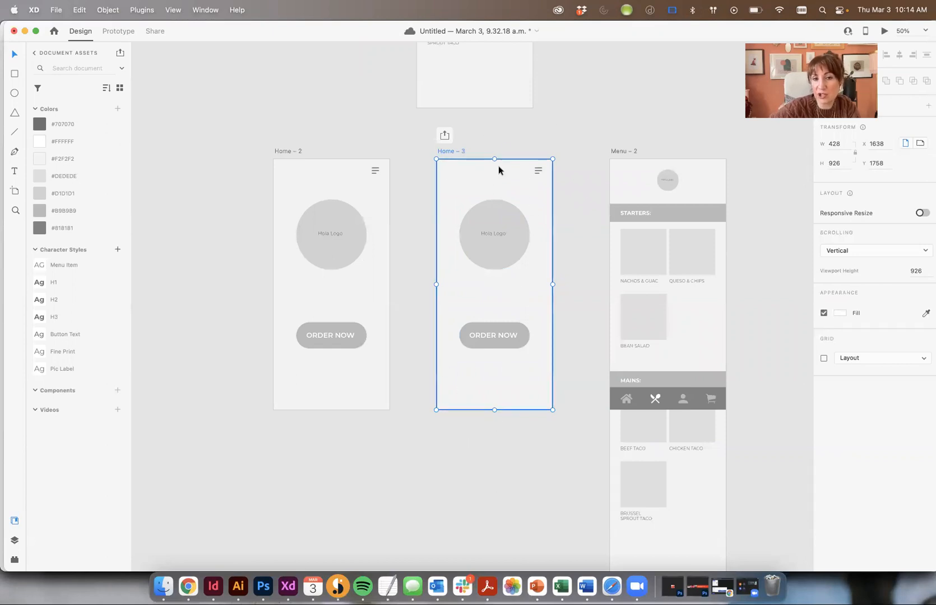
# At 75% zoom, rename the Home – 3 artboard to 'Nav'
pyautogui.click(477, 143)
pyautogui.press('super+plus')
pyautogui.moveTo(471, 143); pyautogui.dragTo(436, 197)
pyautogui.click(383, 130)
pyautogui.doubleClick(389, 129)
pyautogui.write('Nav')
pyautogui.press('Return')
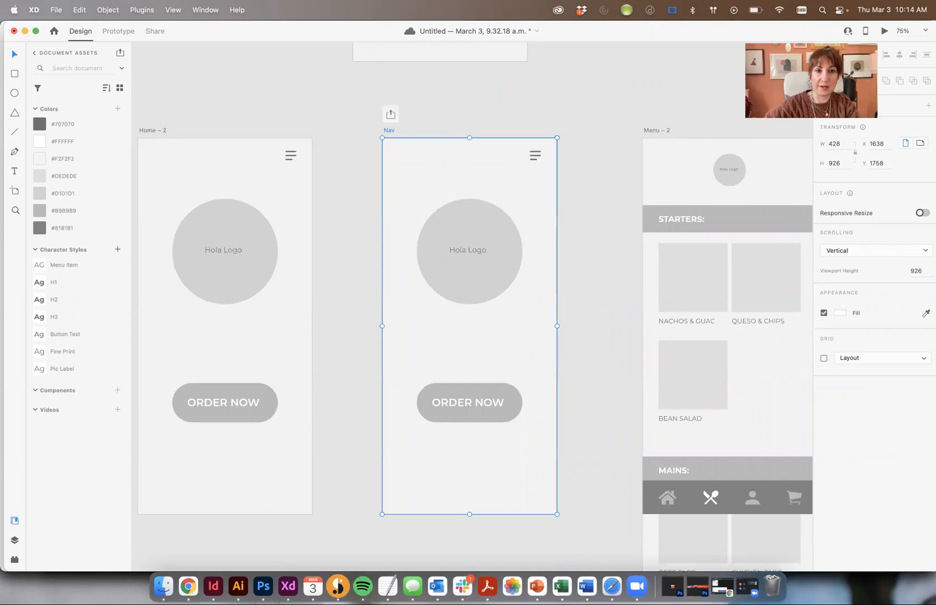
pyautogui.press('Escape')
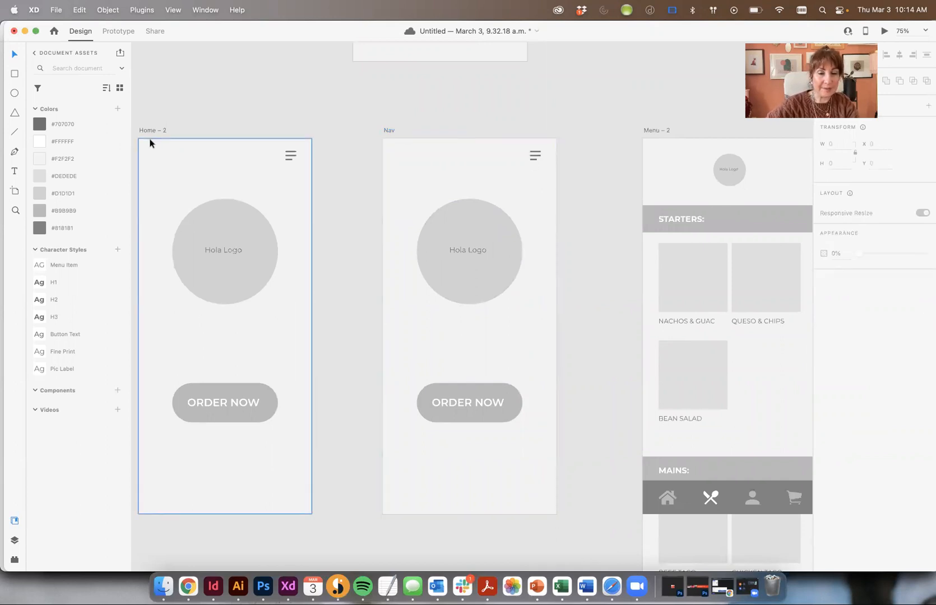
pyautogui.moveTo(377, 115); pyautogui.dragTo(560, 566)
# Empty the Nav artboard and draw a tall 270 × 712 panel from its top-left corner
pyautogui.press('Delete')
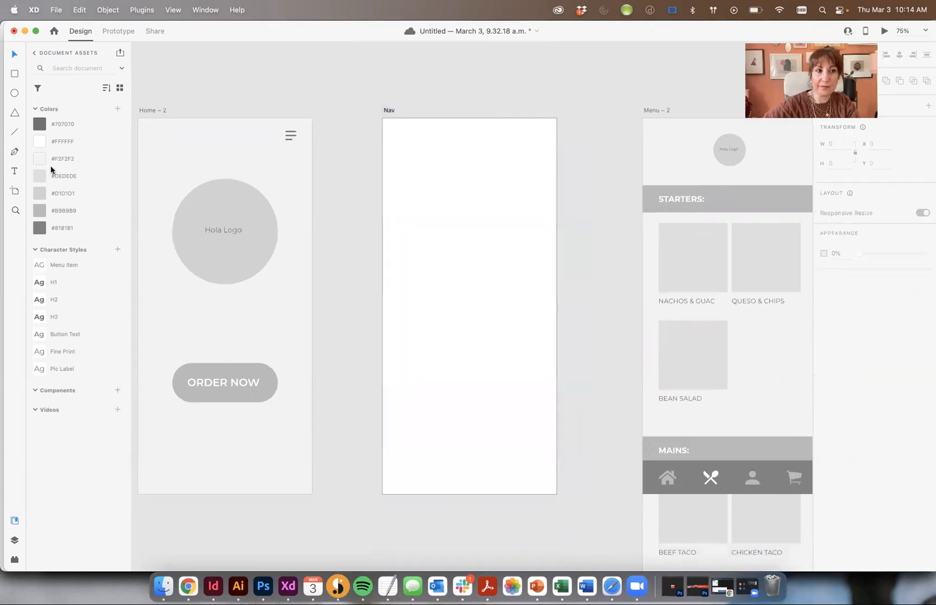
pyautogui.click(16, 75)
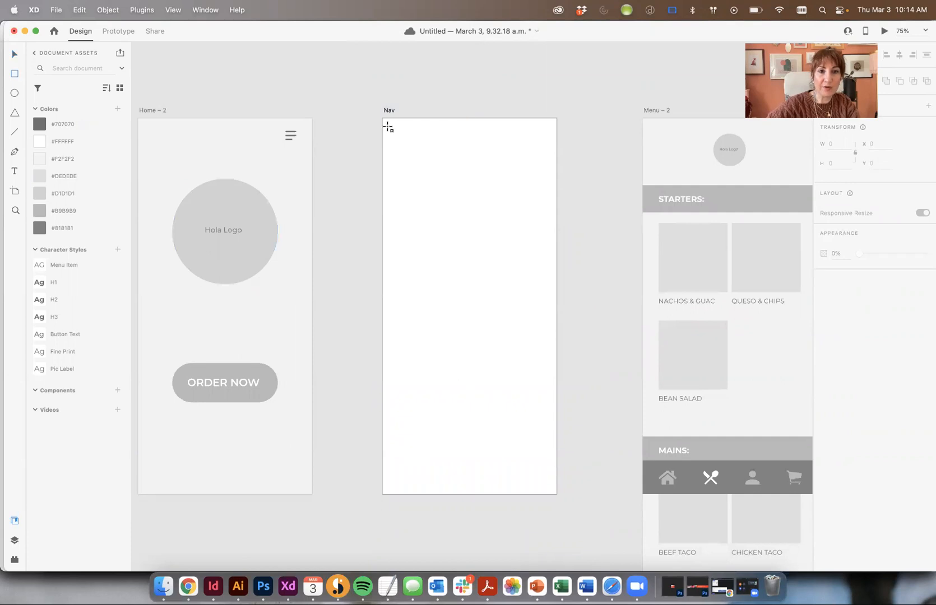
pyautogui.moveTo(382, 118)
pyautogui.mouseDown()
pyautogui.moveTo(501, 386)
pyautogui.moveTo(492, 407)
pyautogui.mouseUp()
# Fill the panel with #818181 dark grey
pyautogui.click(842, 362)
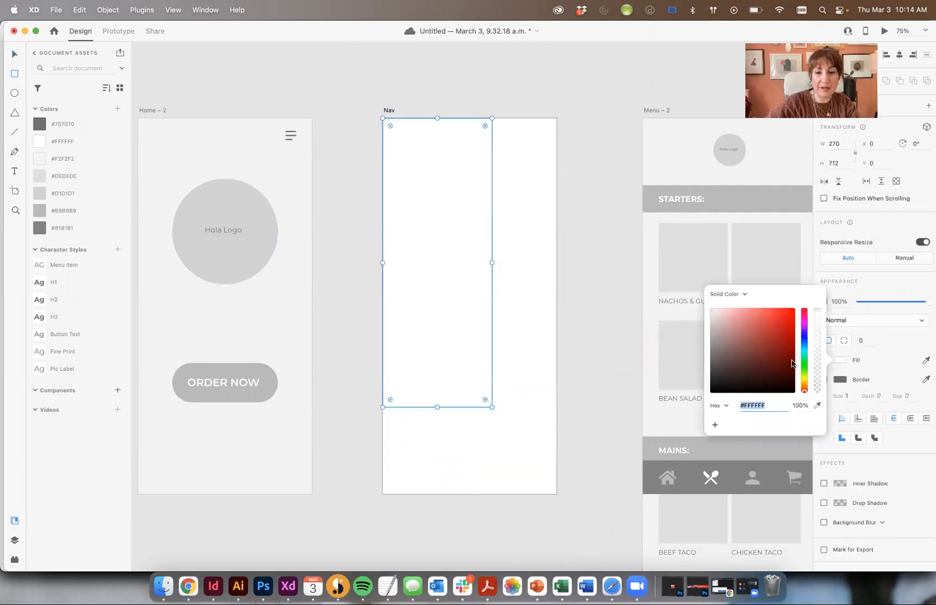
pyautogui.click(53, 125)
pyautogui.click(52, 124)
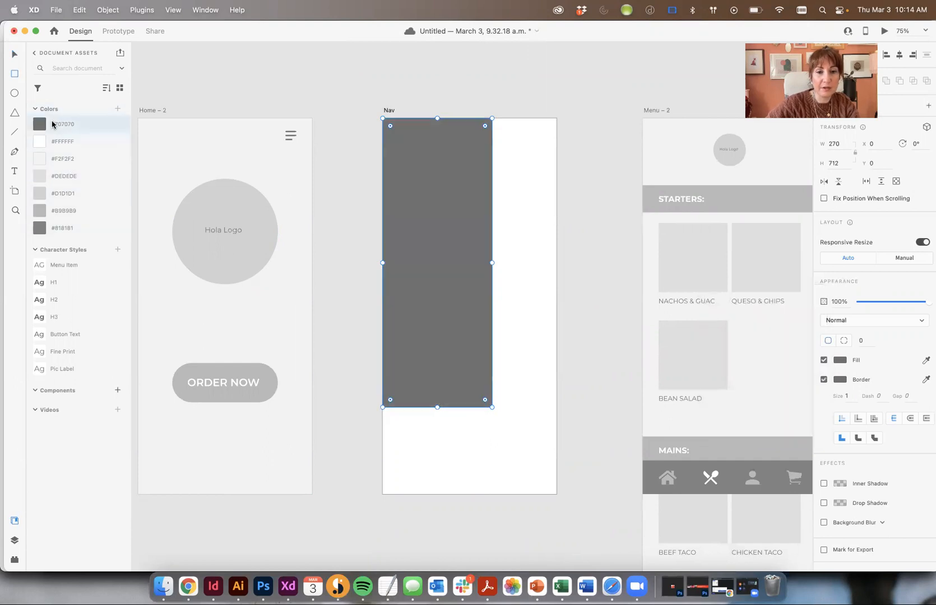
pyautogui.click(55, 211)
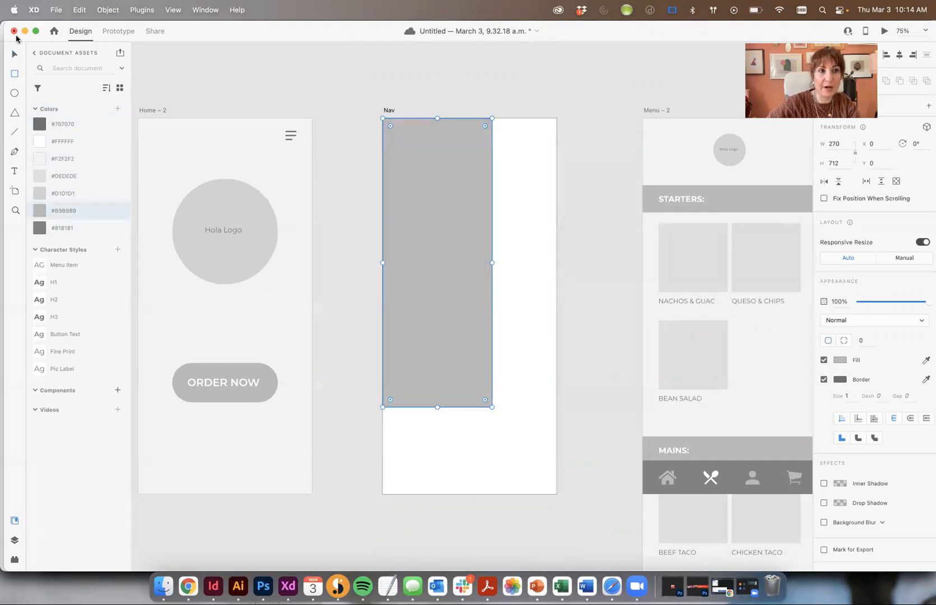
pyautogui.click(52, 230)
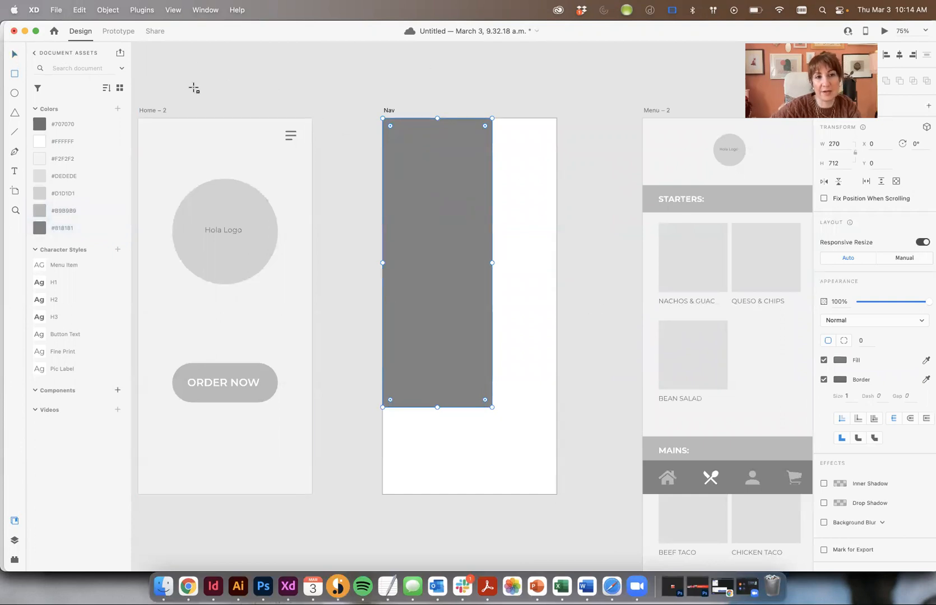
pyautogui.click(537, 139)
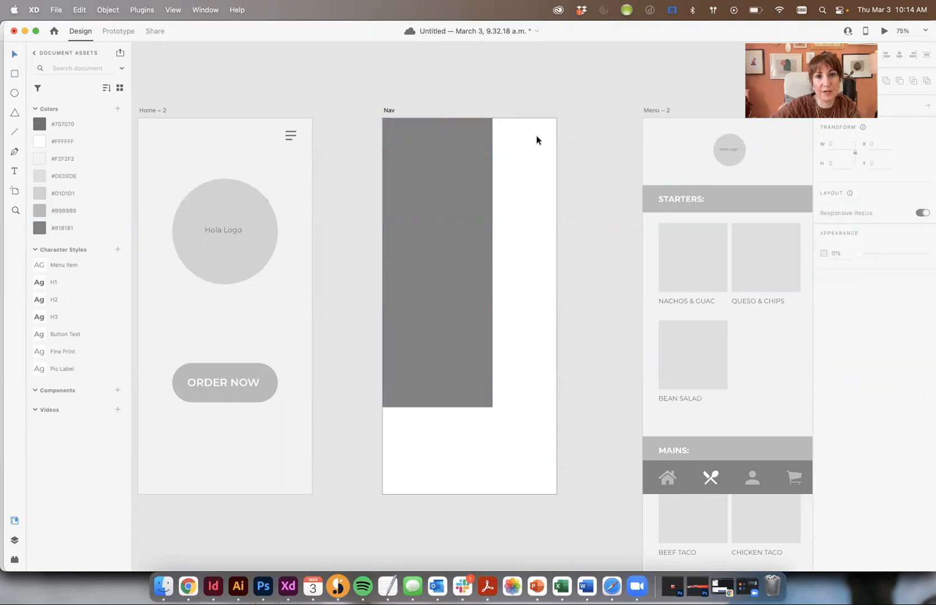
# Copy the ORDER NOW button onto Nav's grey panel, ungroup it, and delete its pill shape
pyautogui.scroll(5, 559, 140)
pyautogui.scroll(-3, 476, 190)
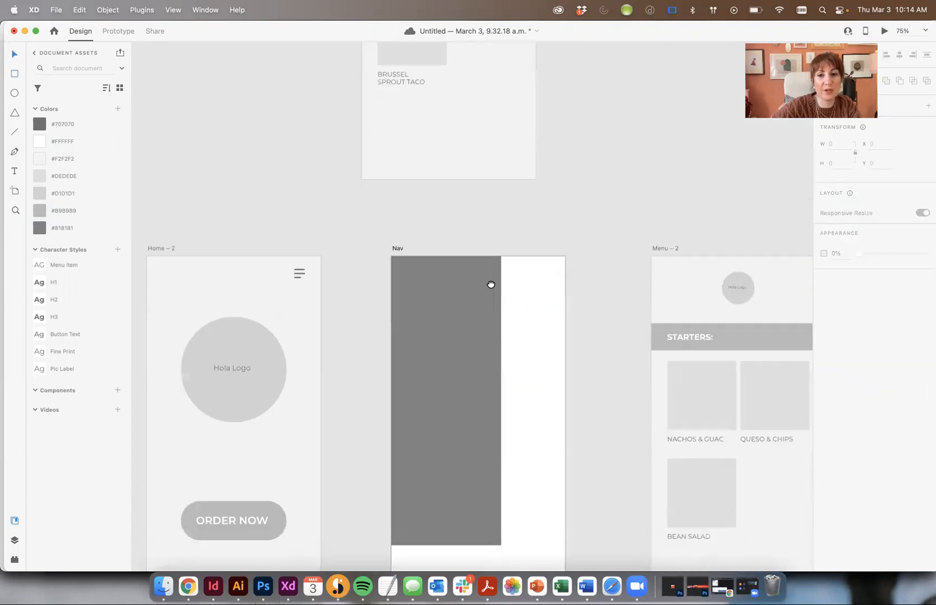
pyautogui.scroll(-2, 624, 351)
pyautogui.click(246, 406)
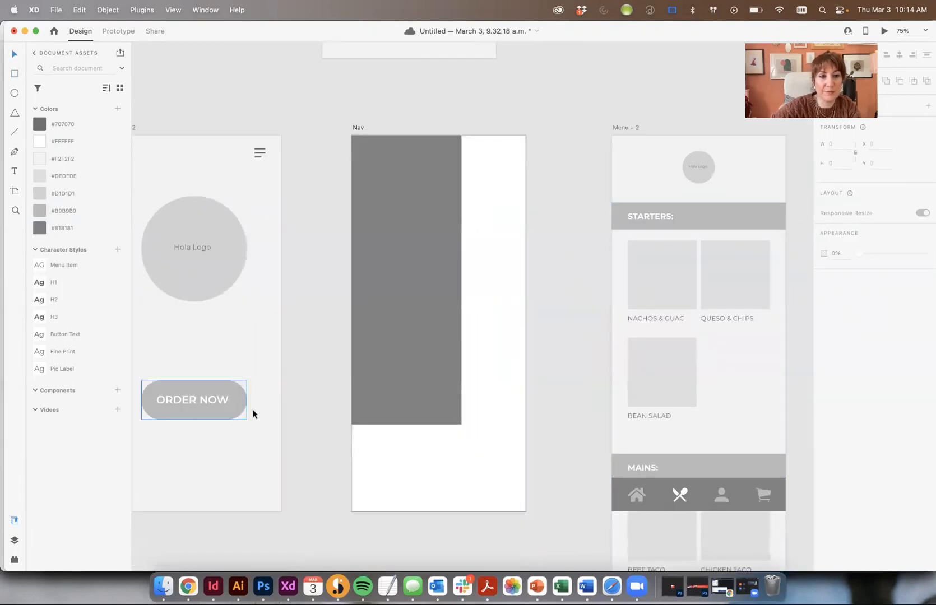
pyautogui.click(204, 399)
pyautogui.moveTo(197, 398); pyautogui.dragTo(339, 213)
pyautogui.moveTo(226, 398); pyautogui.dragTo(423, 194)
pyautogui.press('shift+super+g')
pyautogui.click(514, 329)
pyautogui.click(479, 329)
pyautogui.press('Delete')
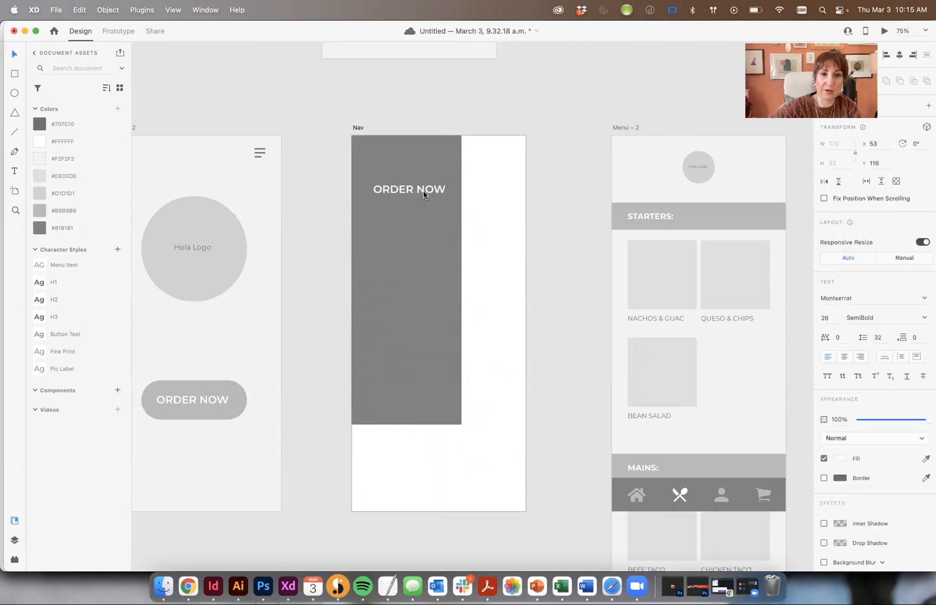
# Retype the copied ORDER NOW text as HOME
pyautogui.doubleClick(428, 191)
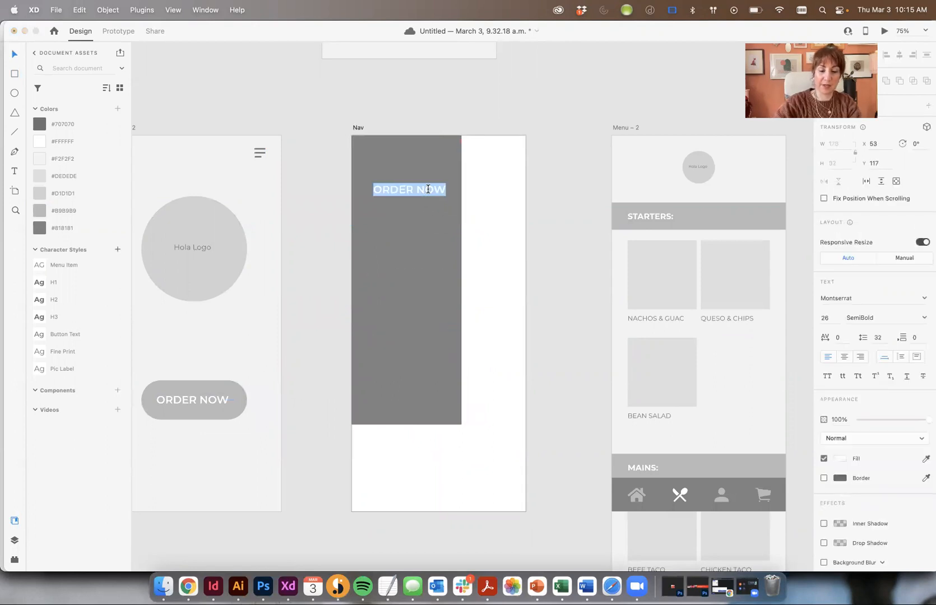
pyautogui.write('home')
pyautogui.press('BackSpace')
pyautogui.press('BackSpace')
pyautogui.press('BackSpace')
pyautogui.press('BackSpace')
pyautogui.write('HOME')
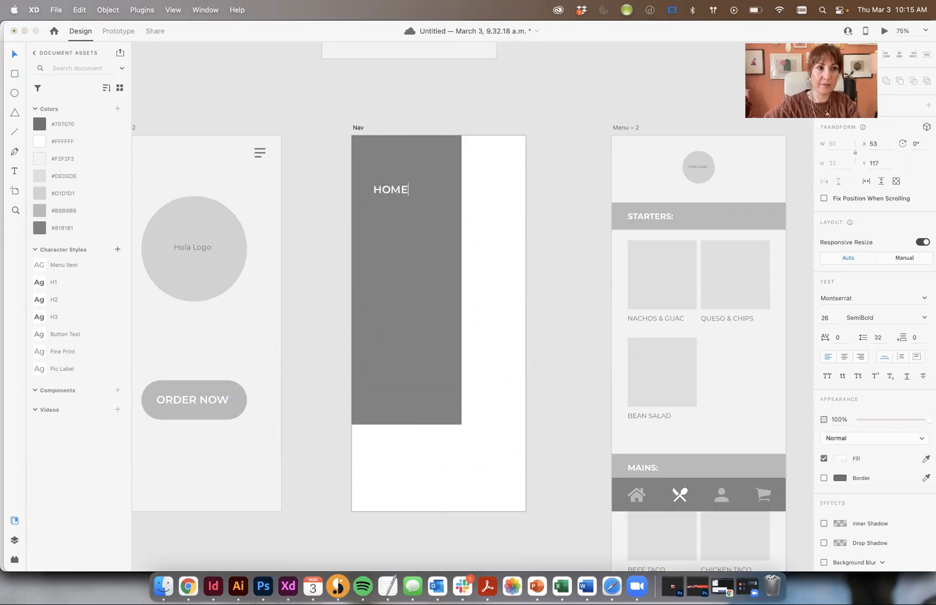
pyautogui.click(11, 52)
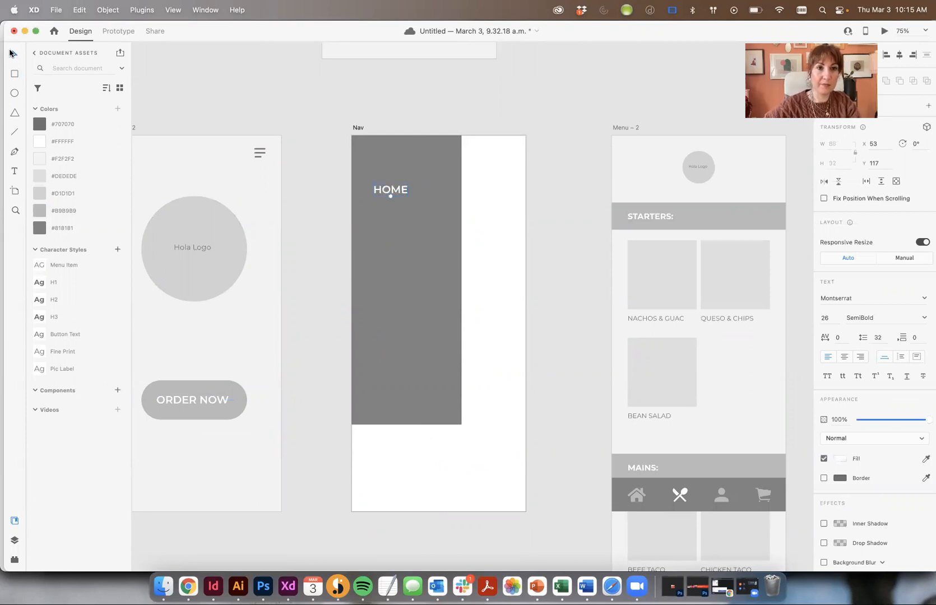
# Duplicate HOME down the panel as MENU, PROFILE and CART labels
pyautogui.moveTo(407, 190); pyautogui.dragTo(399, 257)
pyautogui.doubleClick(402, 261)
pyautogui.write('MENU')
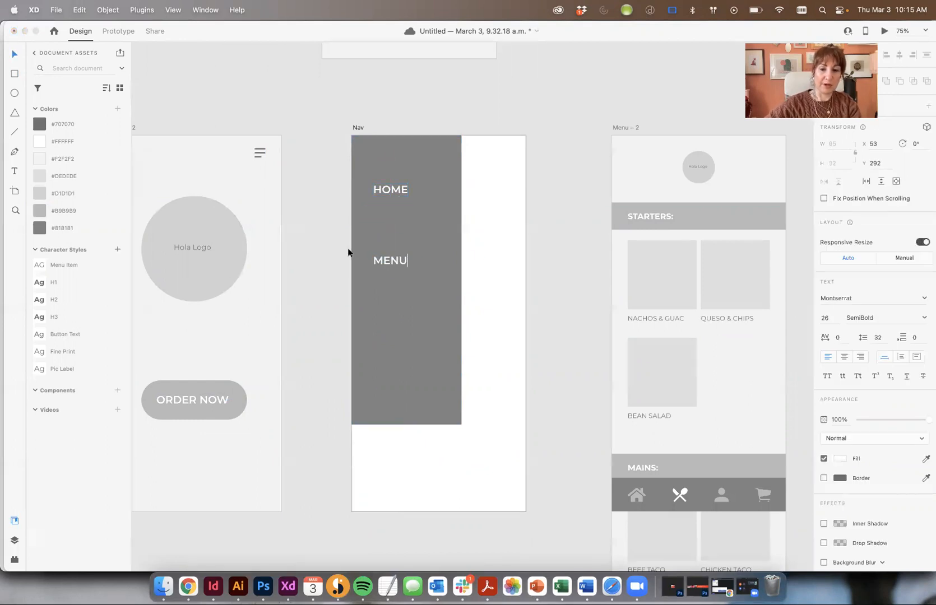
pyautogui.press('Escape')
pyautogui.moveTo(399, 279); pyautogui.dragTo(396, 331)
pyautogui.doubleClick(396, 332)
pyautogui.write('ACCOU')
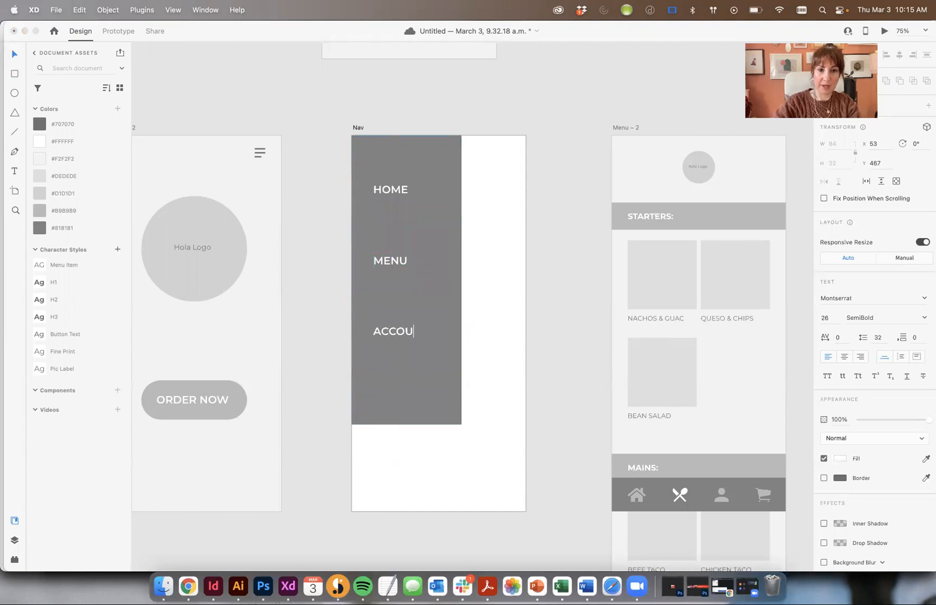
pyautogui.write('NT')
pyautogui.press('super+a')
pyautogui.write('PROFILE')
pyautogui.click(15, 54)
pyautogui.moveTo(408, 332); pyautogui.dragTo(412, 392)
pyautogui.doubleClick(411, 392)
pyautogui.write('CART')
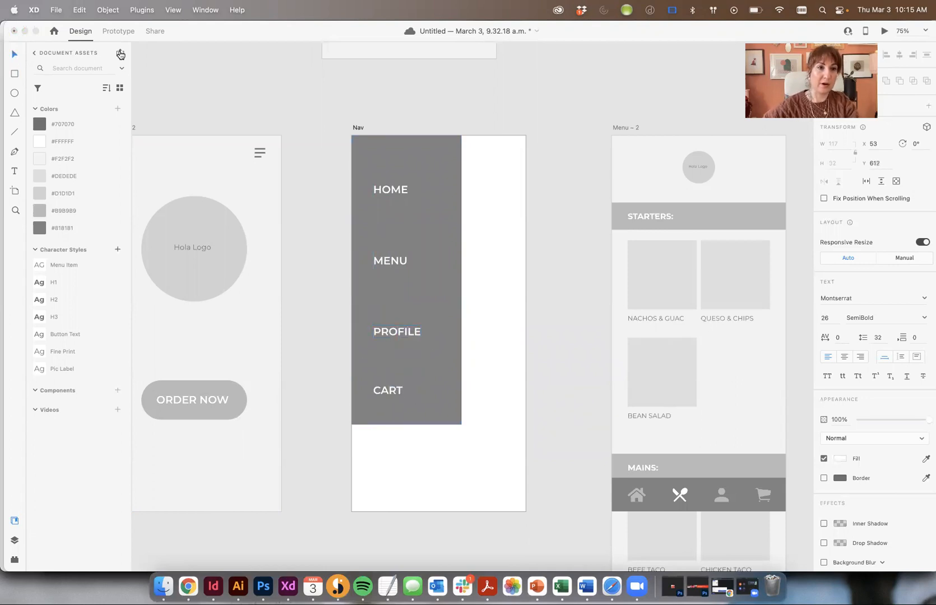
pyautogui.click(16, 54)
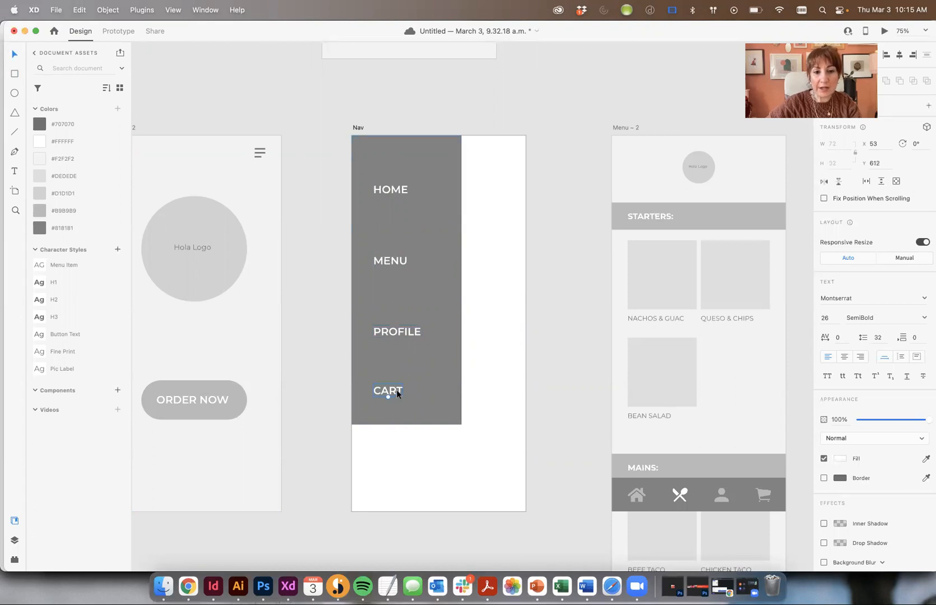
# Reorder the labels to HOME, PROFILE, MENU, CART and distribute them vertically
pyautogui.hotkey('shift', 'Up')
pyautogui.hotkey('shift', 'Up')
pyautogui.moveTo(414, 336); pyautogui.dragTo(399, 283)
pyautogui.moveTo(392, 381); pyautogui.dragTo(396, 328)
pyautogui.keyDown('shift'); pyautogui.click(400, 276); pyautogui.keyUp('shift')
pyautogui.moveTo(401, 276); pyautogui.dragTo(398, 283)
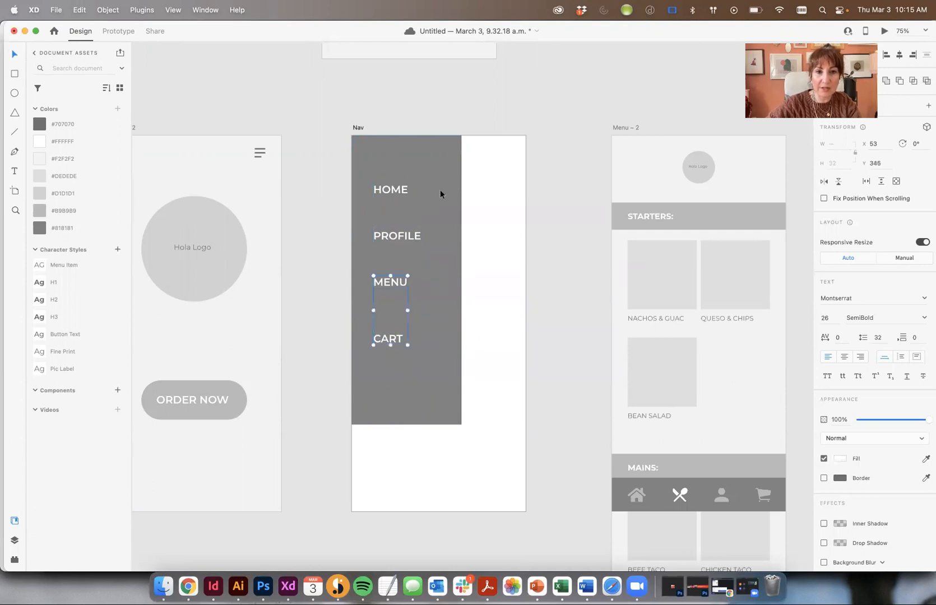
pyautogui.keyDown('shift'); pyautogui.click(392, 234); pyautogui.keyUp('shift')
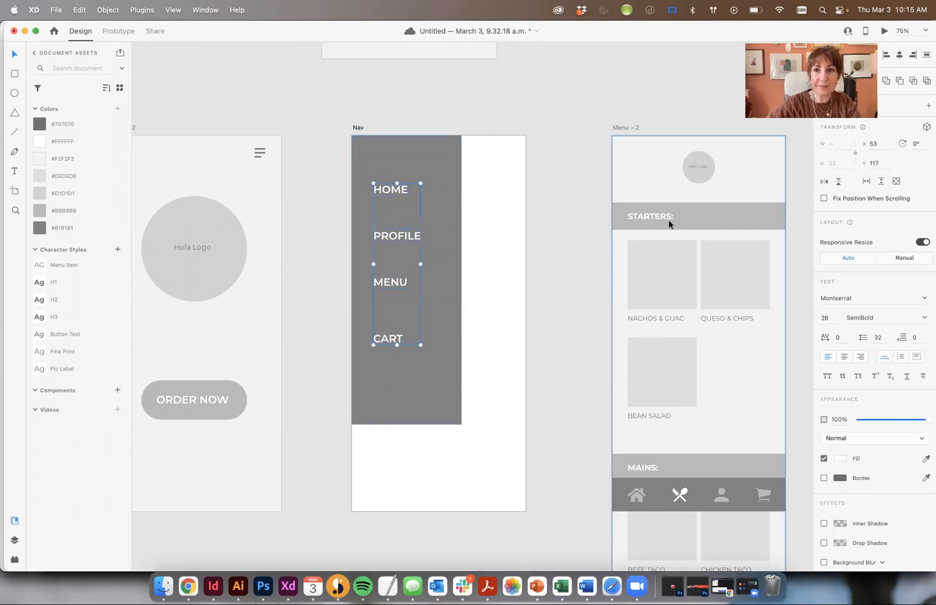
pyautogui.click(924, 56)
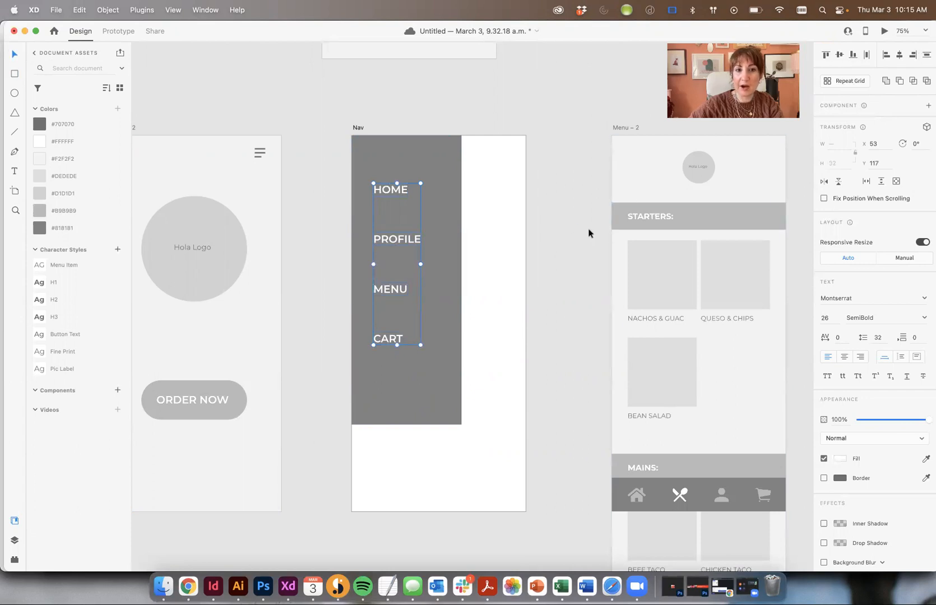
pyautogui.click(562, 225)
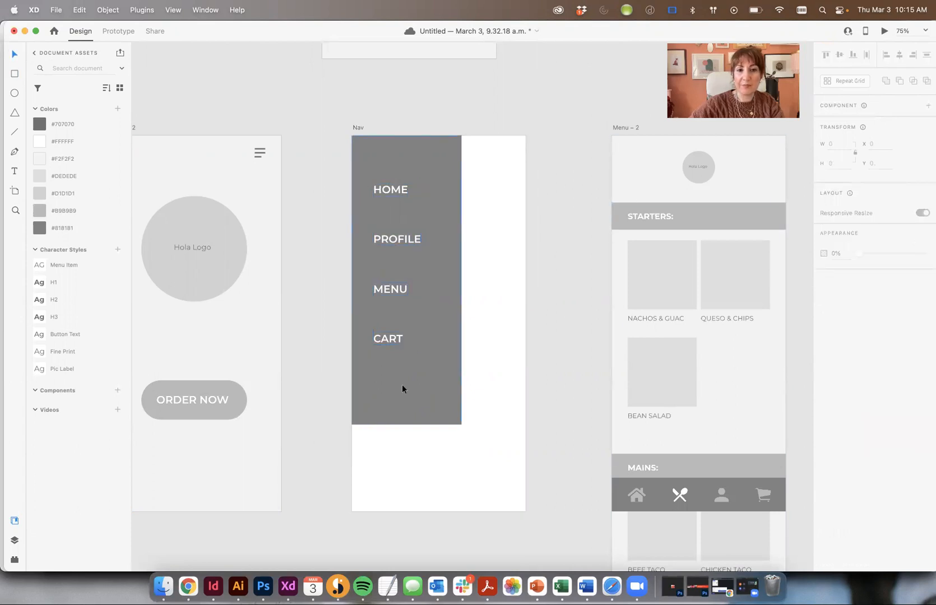
pyautogui.click(204, 10)
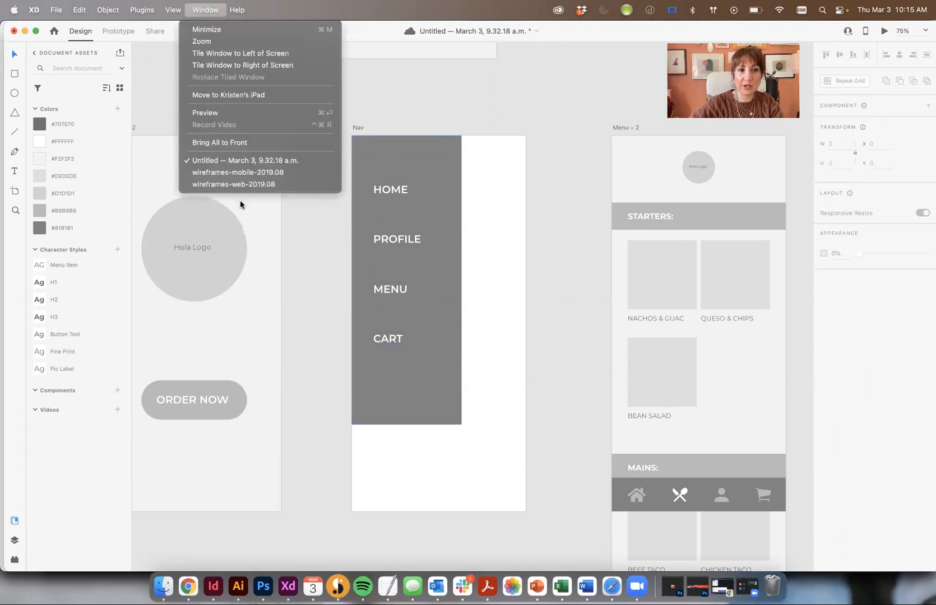
# Switch to the wireframes-mobile-2019.08 kit and browse its Activity Feed, Profiles, Messaging and Menus boards
pyautogui.click(238, 172)
pyautogui.moveTo(556, 309); pyautogui.dragTo(422, 262)
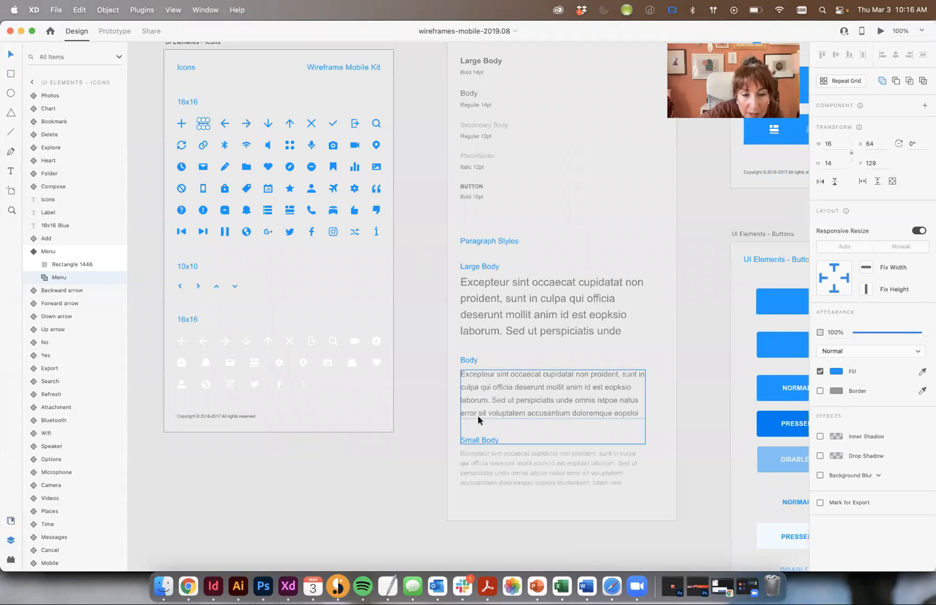
pyautogui.scroll(10, 488, 389)
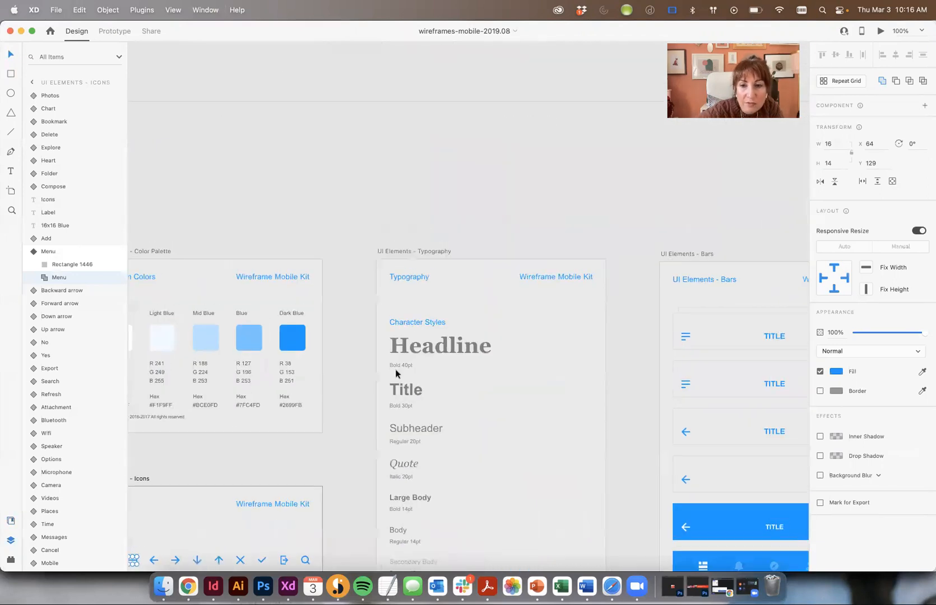
pyautogui.scroll(-10, 395, 372)
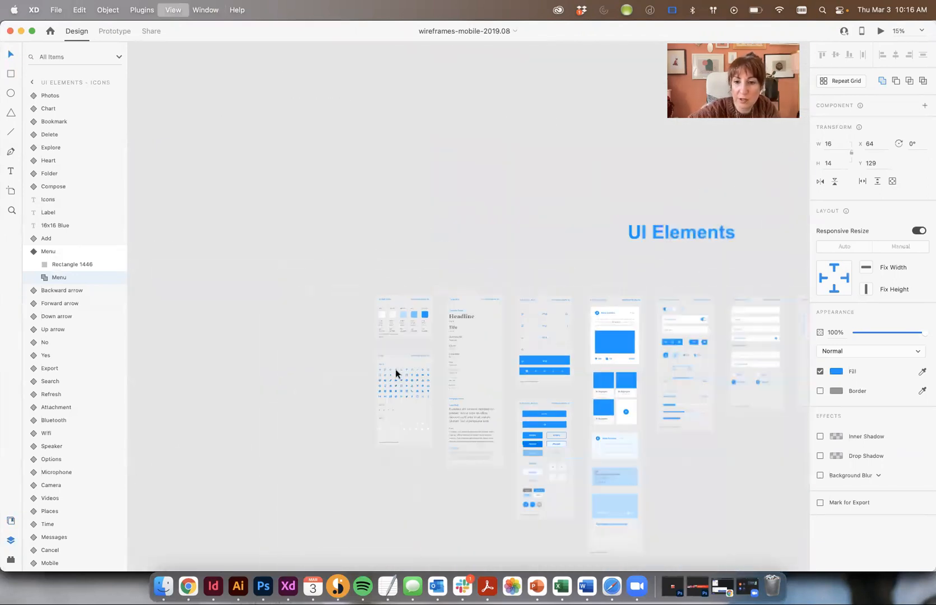
pyautogui.hscroll(10, 395, 368)
pyautogui.scroll(-5, 497, 402)
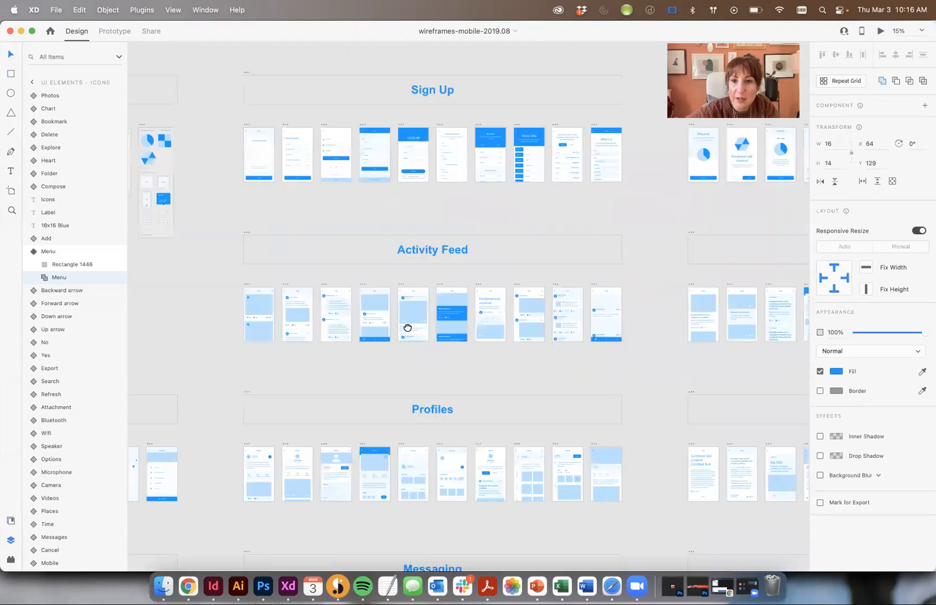
pyautogui.scroll(-3, 482, 176)
pyautogui.hscroll(-5, 393, 150)
pyautogui.click(206, 10)
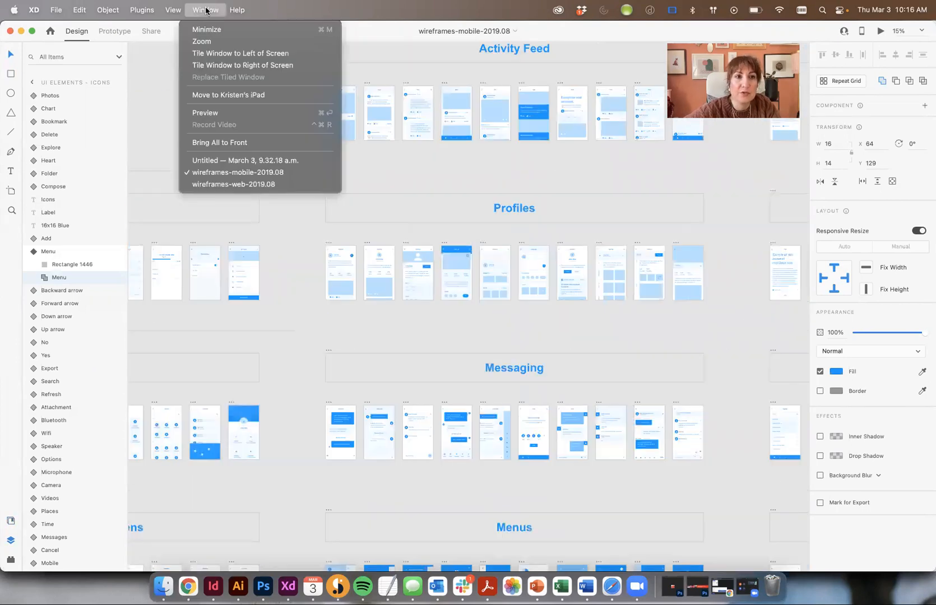
# Switch to the wireframes-web-2019.08 kit, zoom to 75%, and pan to the Nav Bars board
pyautogui.click(253, 183)
pyautogui.moveTo(249, 146); pyautogui.dragTo(701, 197)
pyautogui.moveTo(336, 294); pyautogui.dragTo(541, 239)
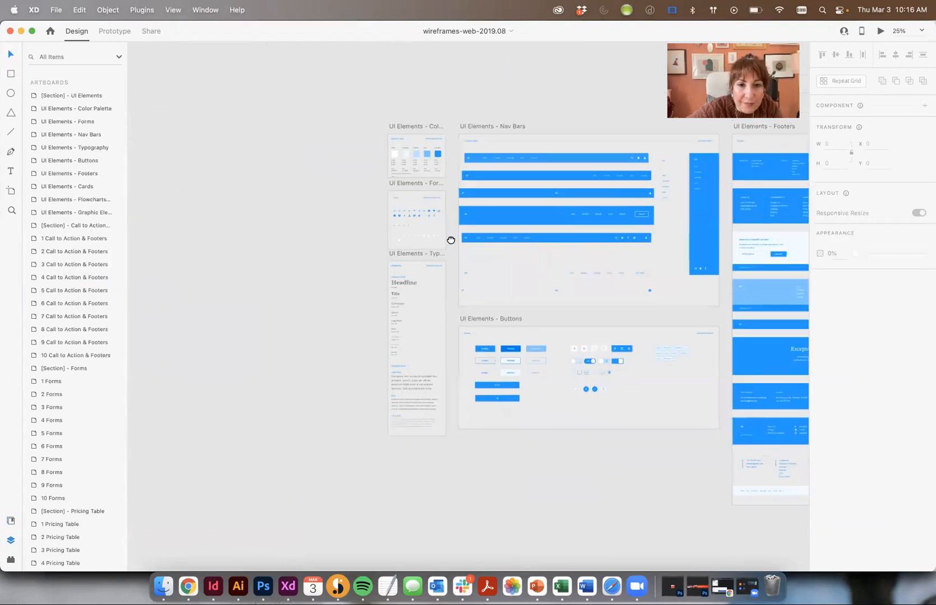
pyautogui.moveTo(449, 240); pyautogui.dragTo(460, 261)
pyautogui.press('super+equal')
pyautogui.press('super+equal')
pyautogui.moveTo(403, 273); pyautogui.dragTo(381, 70)
pyautogui.moveTo(389, 225); pyautogui.dragTo(245, 376)
pyautogui.moveTo(480, 346); pyautogui.dragTo(249, 298)
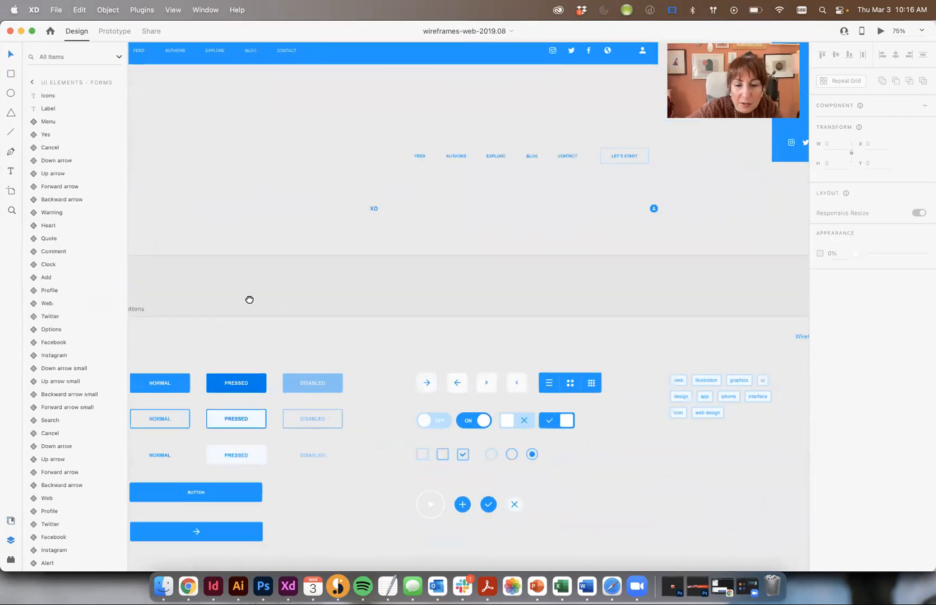
pyautogui.moveTo(273, 340); pyautogui.dragTo(551, 459)
pyautogui.moveTo(426, 313); pyautogui.dragTo(534, 332)
pyautogui.moveTo(473, 241); pyautogui.dragTo(483, 501)
pyautogui.moveTo(591, 498); pyautogui.dragTo(144, 311)
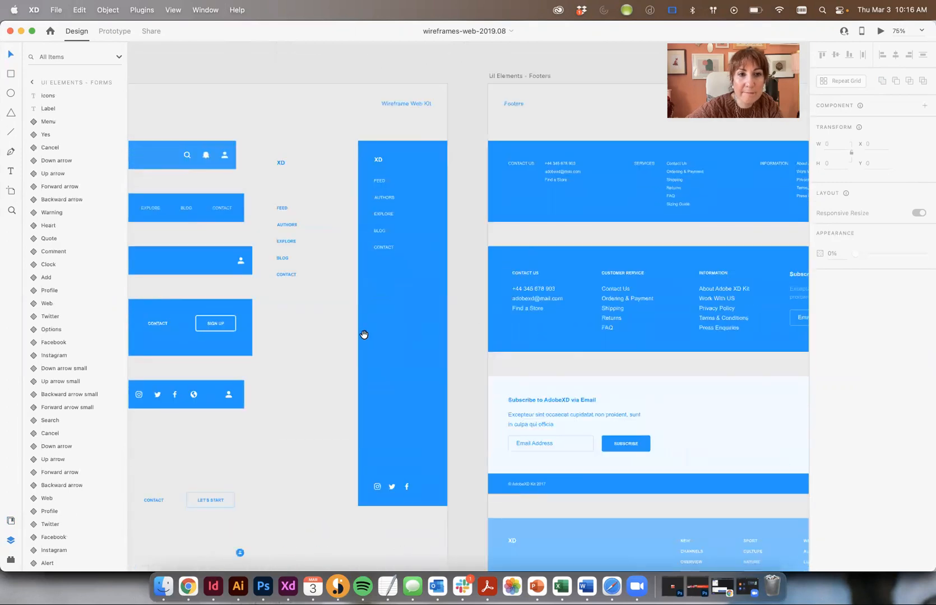
pyautogui.moveTo(325, 250); pyautogui.dragTo(514, 238)
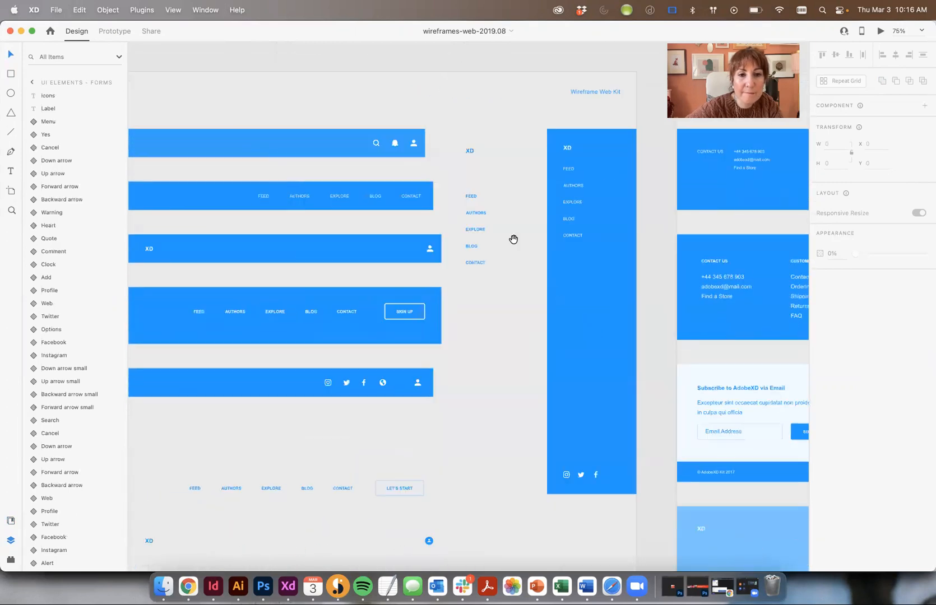
# Ungroup an icon nav bar and copy its loose icon pieces
pyautogui.click(346, 385)
pyautogui.press('super+shift+g')
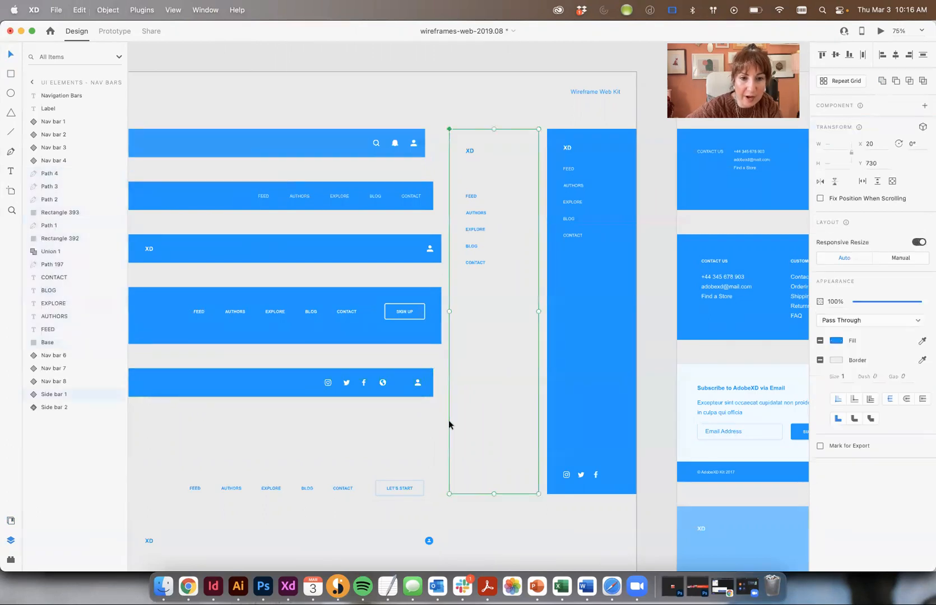
pyautogui.moveTo(385, 421); pyautogui.dragTo(290, 369)
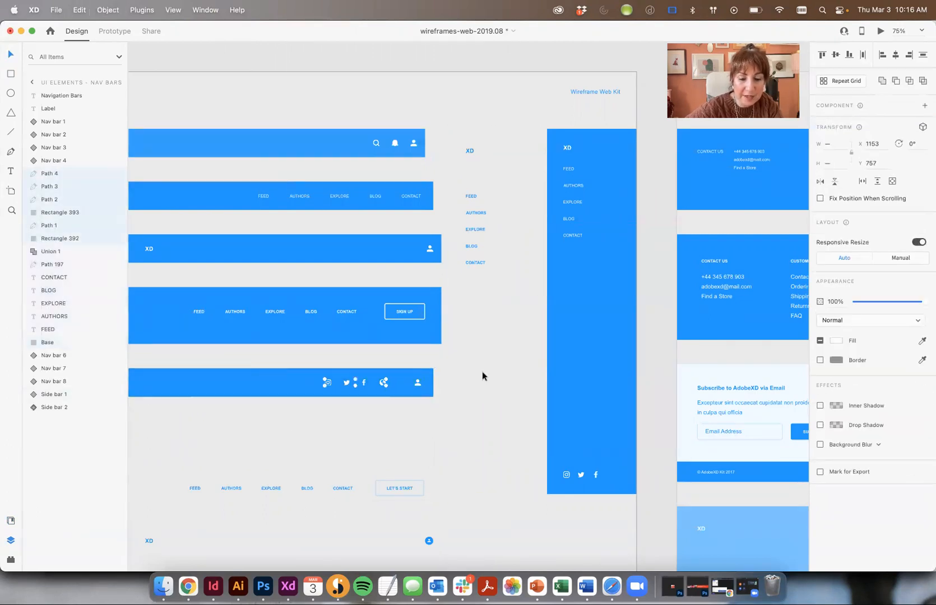
pyautogui.press('super+v')
pyautogui.press('super+z')
pyautogui.press('super+c')
# Return to the Hola wireframe document and zoom in on the Nav artboard
pyautogui.click(919, 514)
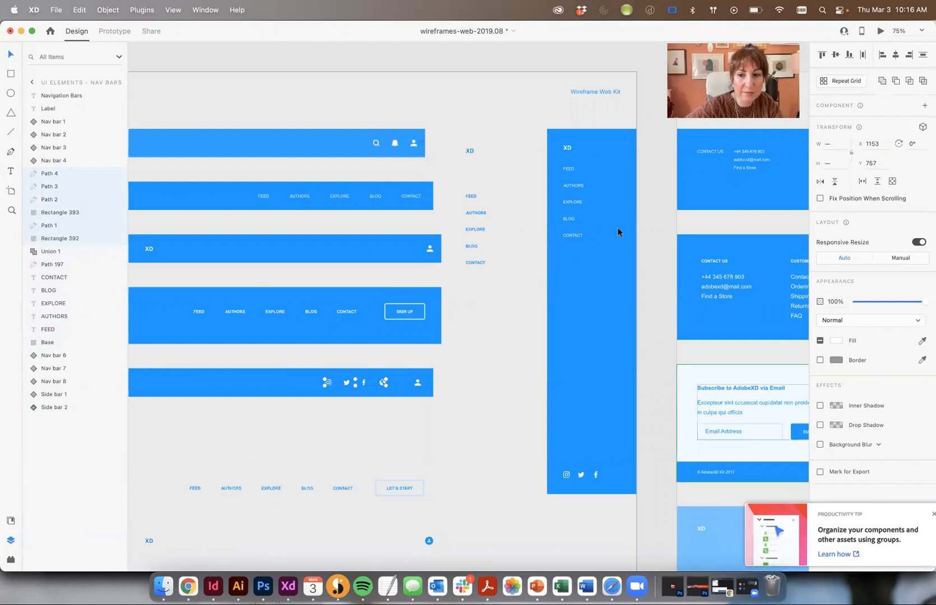
pyautogui.click(204, 9)
pyautogui.click(246, 160)
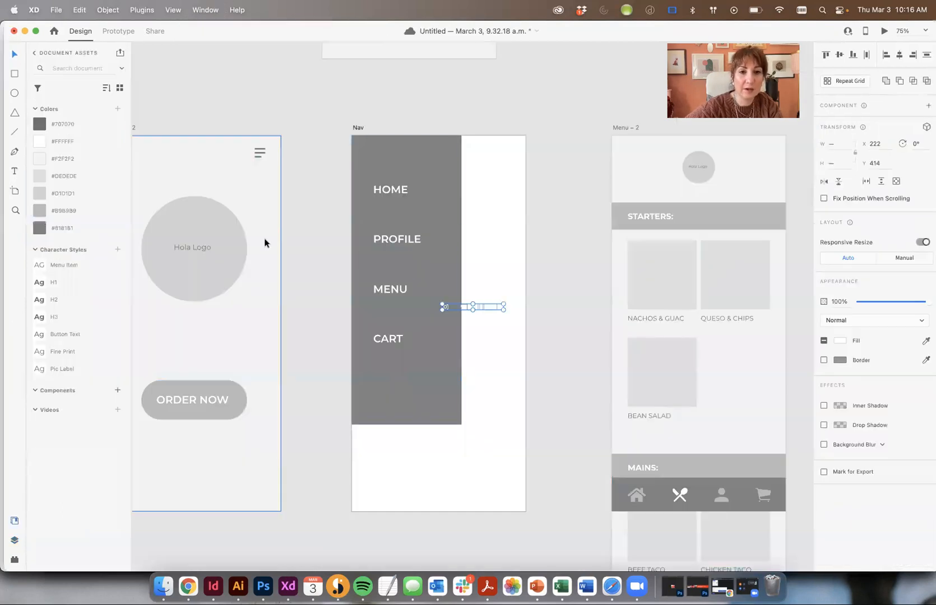
pyautogui.moveTo(481, 305); pyautogui.dragTo(422, 384)
pyautogui.moveTo(447, 303)
pyautogui.mouseDown()
pyautogui.moveTo(411, 374)
pyautogui.moveTo(440, 315)
pyautogui.moveTo(463, 307)
pyautogui.mouseUp()
pyautogui.press('super+z')
pyautogui.press('super+equal')
pyautogui.press('super+equal')
# Move the social icons group to the panel bottom, enlarge it, ungroup and shift the icons
pyautogui.click(454, 308)
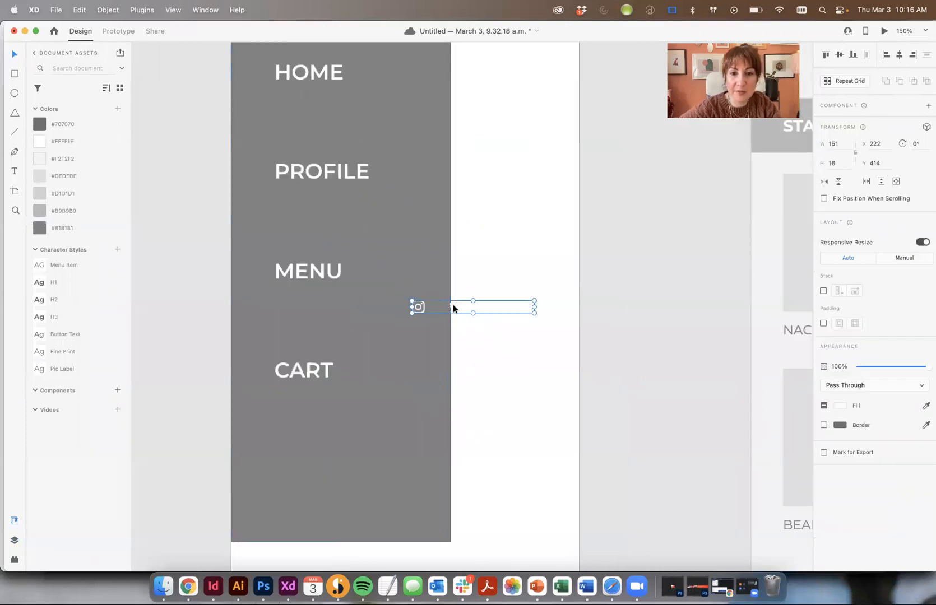
pyautogui.moveTo(459, 312); pyautogui.dragTo(312, 473)
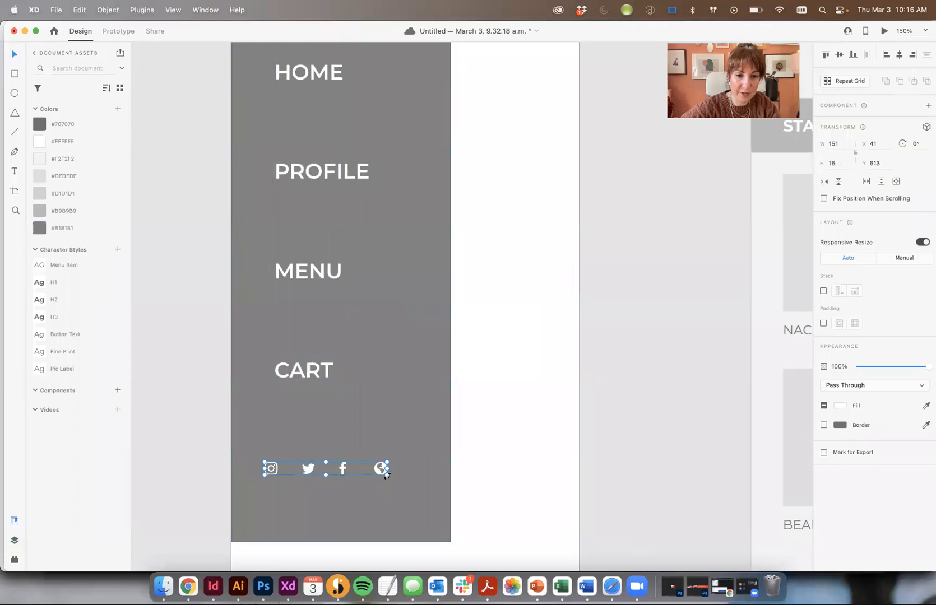
pyautogui.moveTo(386, 475); pyautogui.dragTo(468, 443)
pyautogui.press('super+shift+g')
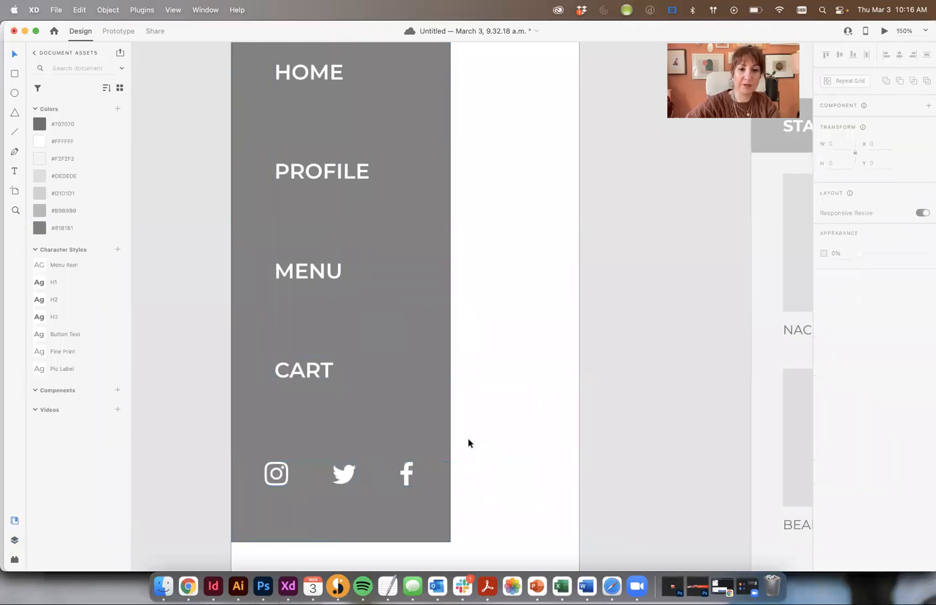
pyautogui.click(276, 472)
pyautogui.keyDown('shift'); pyautogui.click(344, 474); pyautogui.keyUp('shift')
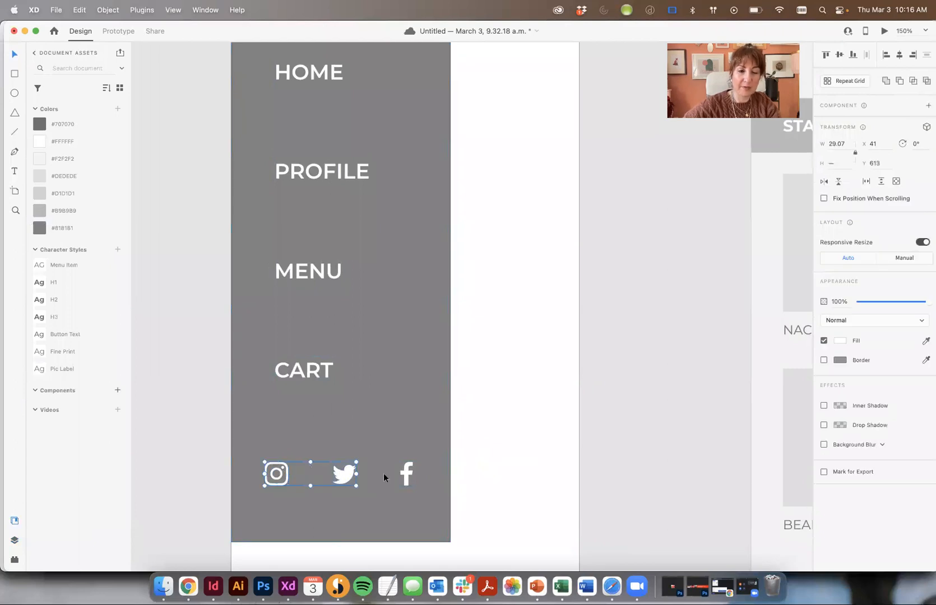
pyautogui.keyDown('shift'); pyautogui.click(408, 476); pyautogui.keyUp('shift')
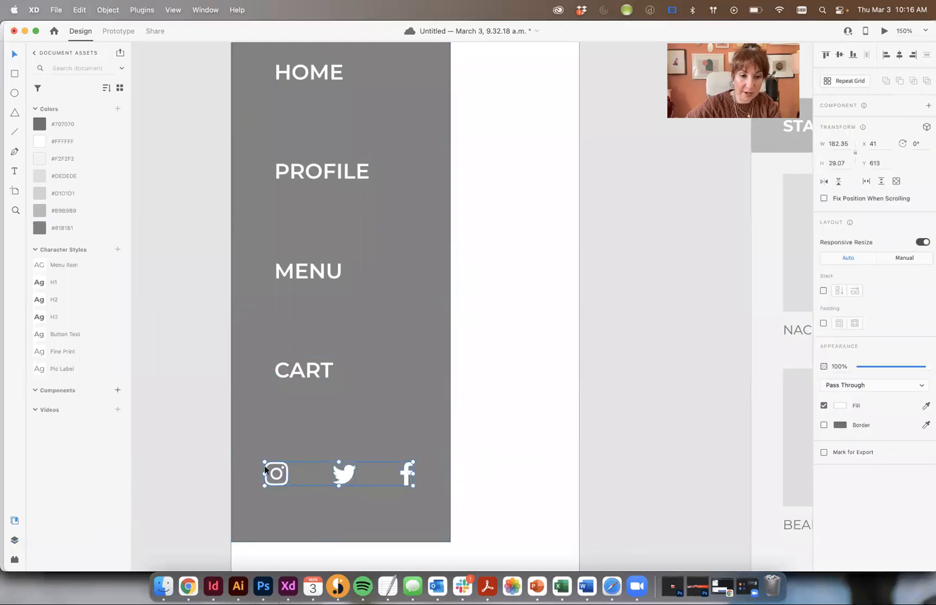
pyautogui.moveTo(281, 476); pyautogui.dragTo(320, 476)
# Align the Instagram, Twitter and Facebook icons left with CART, then view the whole artboard
pyautogui.keyDown('shift'); pyautogui.click(305, 371); pyautogui.keyUp('shift')
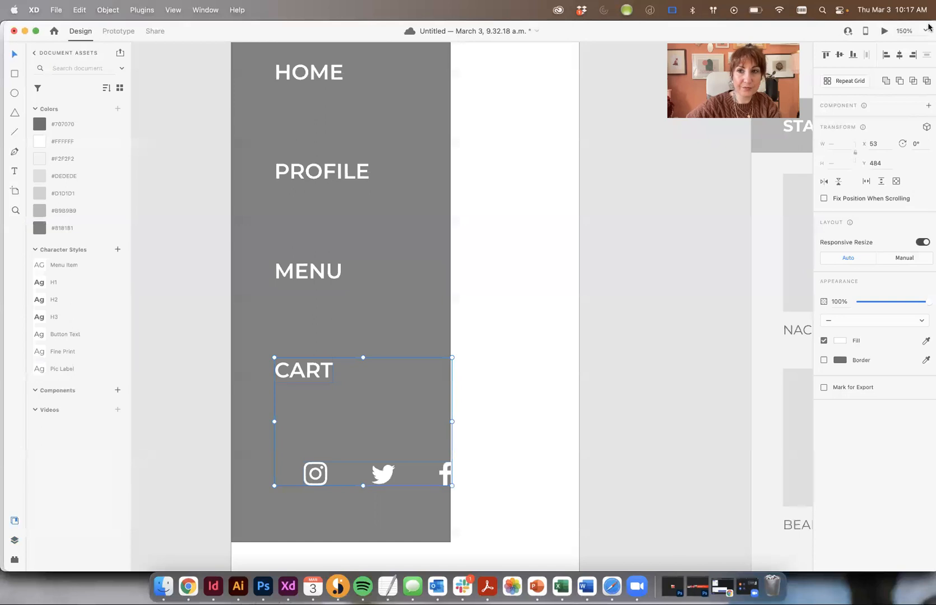
pyautogui.click(884, 56)
pyautogui.click(460, 293)
pyautogui.click(419, 262)
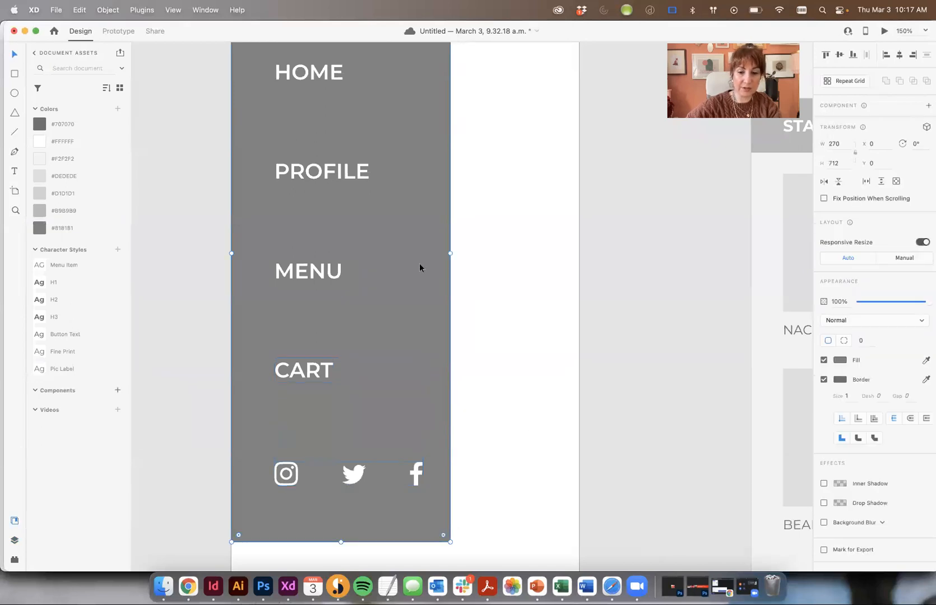
pyautogui.press('super+1')
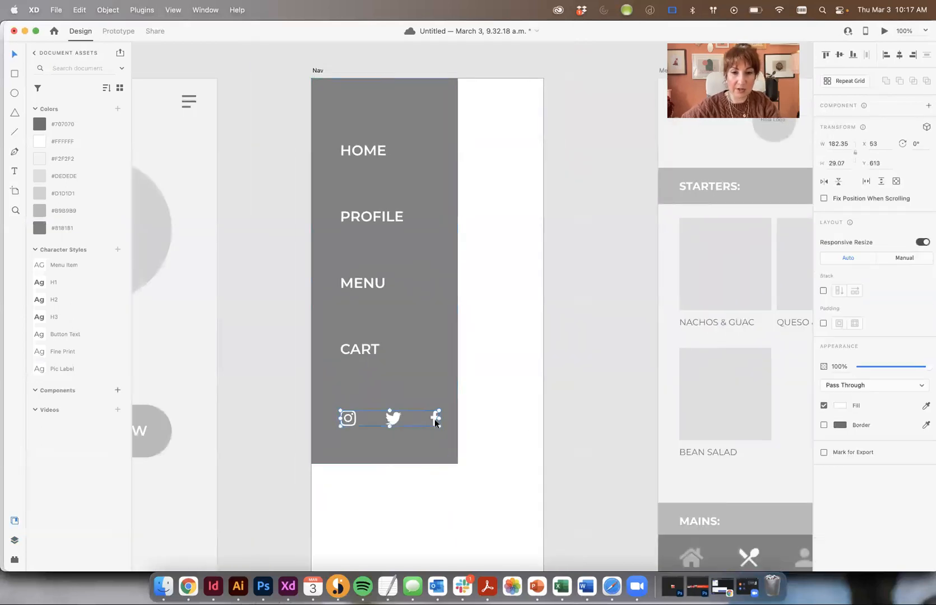
# Widen the grey nav rectangle to W 296
pyautogui.click(459, 446)
pyautogui.click(393, 419)
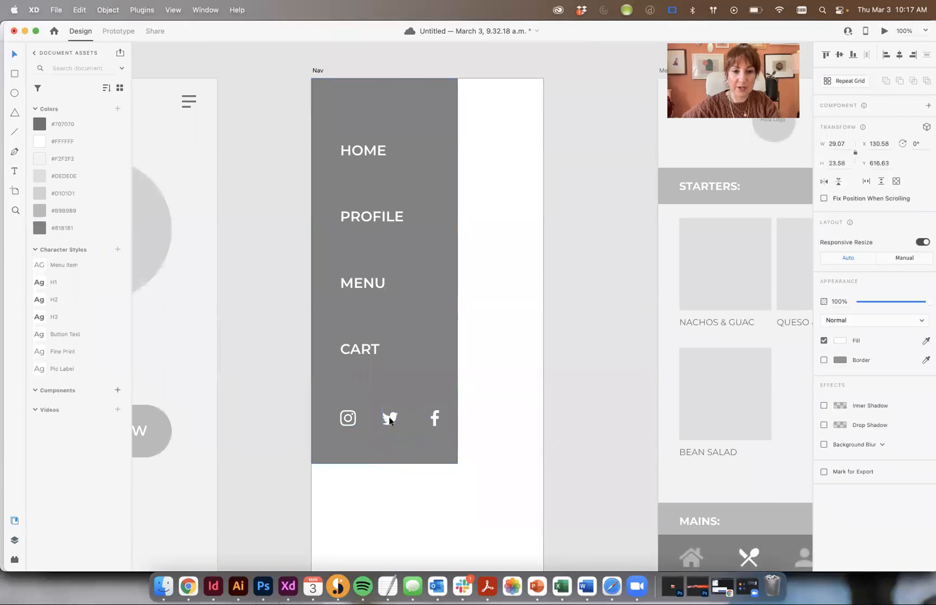
pyautogui.click(521, 427)
pyautogui.click(436, 420)
pyautogui.moveTo(485, 436); pyautogui.dragTo(303, 403)
pyautogui.keyDown('shift'); pyautogui.click(405, 382); pyautogui.keyUp('shift')
pyautogui.click(406, 386)
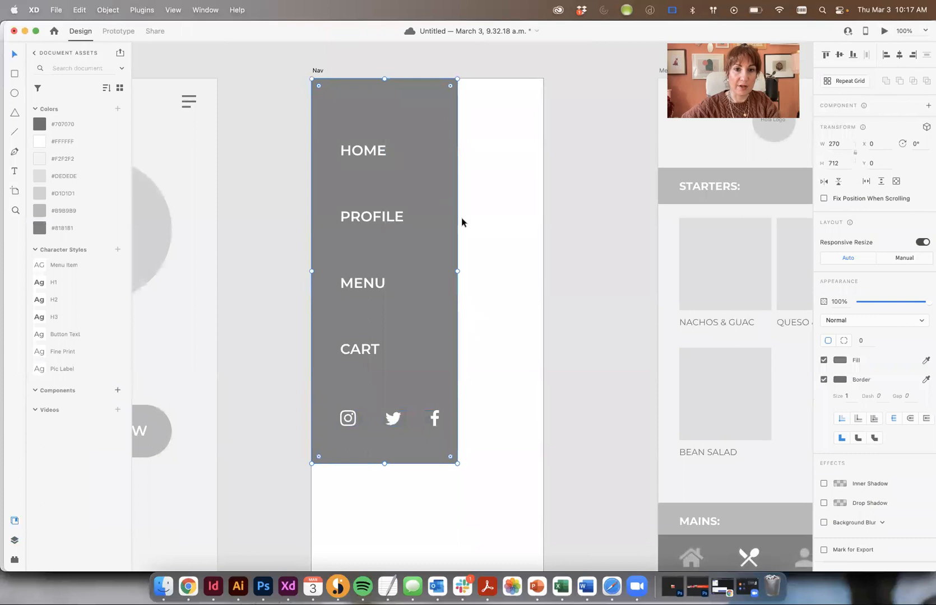
pyautogui.moveTo(457, 271); pyautogui.dragTo(472, 272)
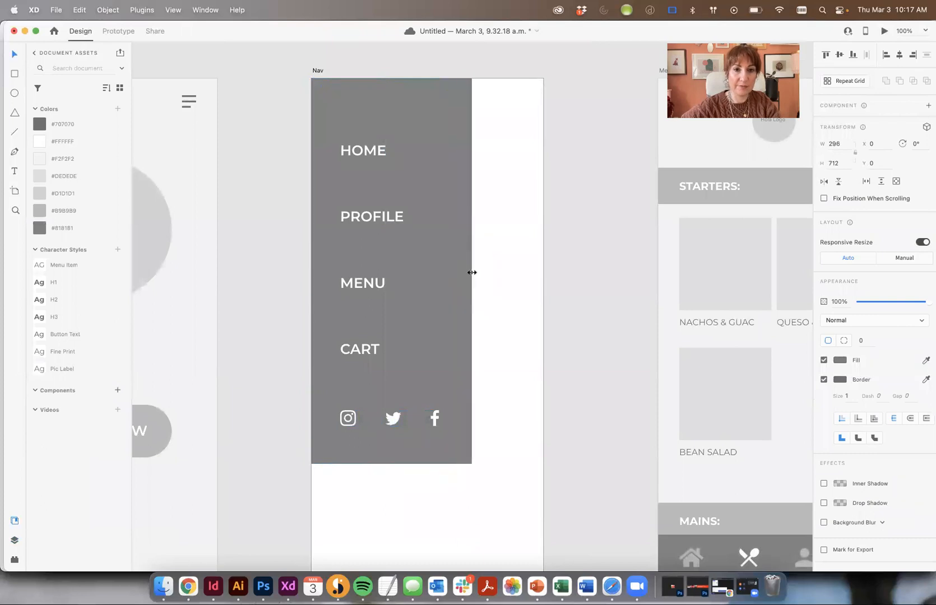
pyautogui.click(537, 291)
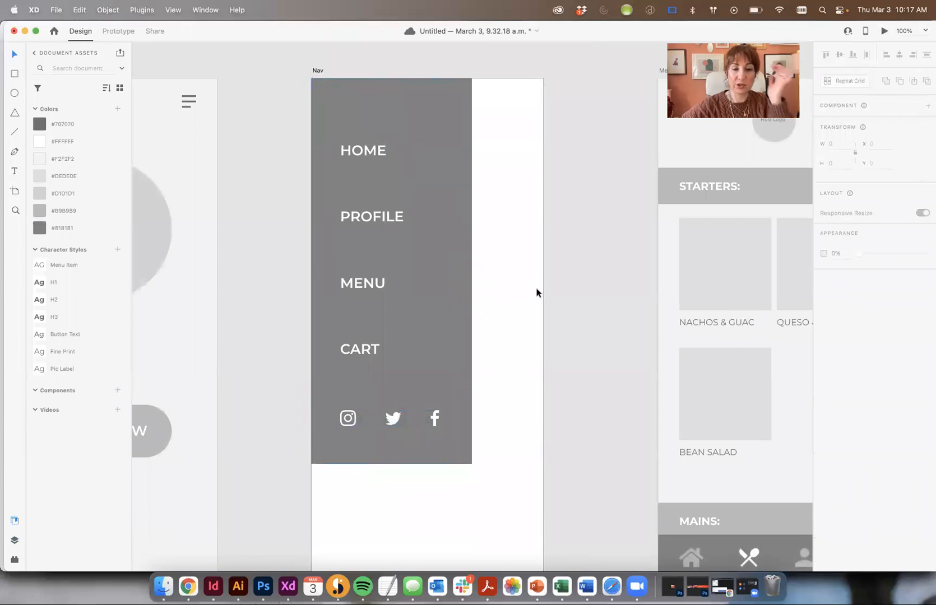
# Distribute HOME, PROFILE, MENU, CART and the social icons vertically and shift them up
pyautogui.click(362, 151)
pyautogui.keyDown('shift'); pyautogui.click(388, 217); pyautogui.keyUp('shift')
pyautogui.keyDown('shift'); pyautogui.click(361, 284); pyautogui.keyUp('shift')
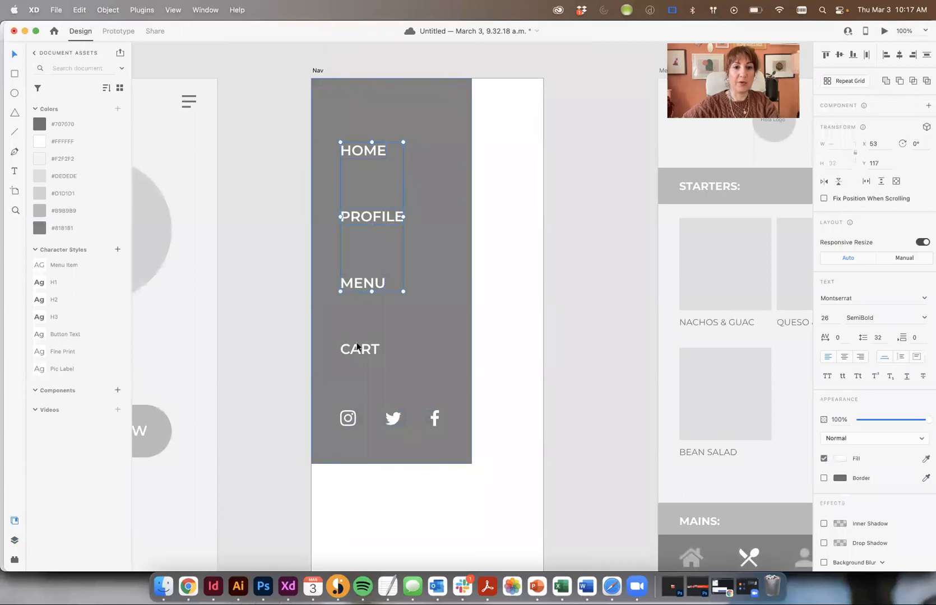
pyautogui.keyDown('shift'); pyautogui.click(348, 419); pyautogui.keyUp('shift')
pyautogui.click(926, 55)
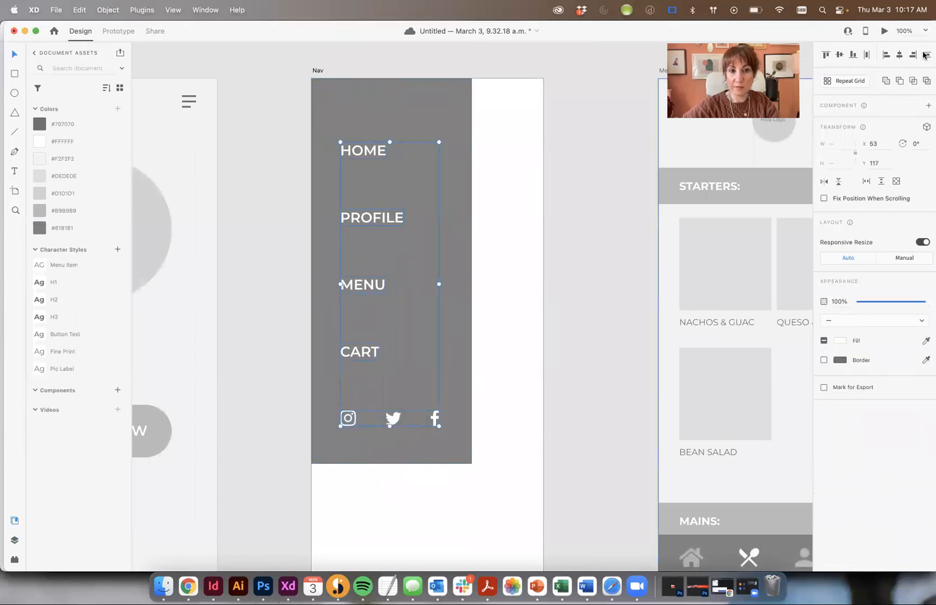
pyautogui.moveTo(358, 218); pyautogui.dragTo(384, 157)
pyautogui.click(531, 164)
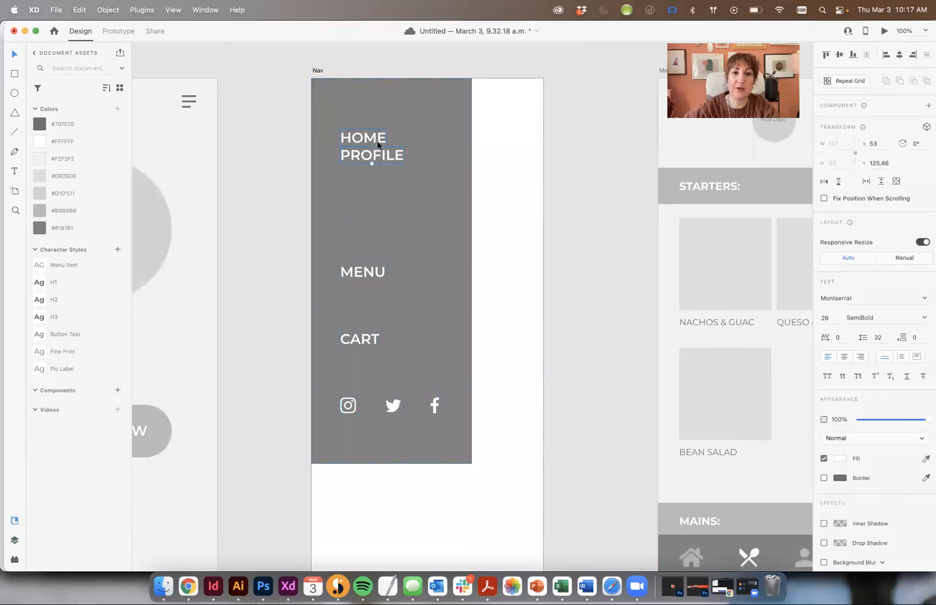
pyautogui.press('super+z')
# Draw a white divider line under HOME with the Line tool
pyautogui.click(594, 182)
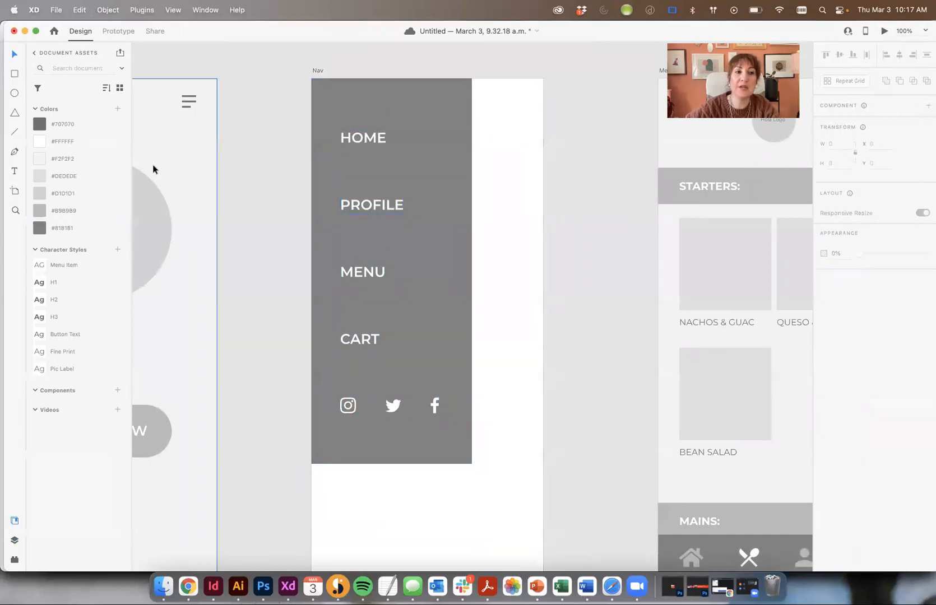
pyautogui.click(15, 133)
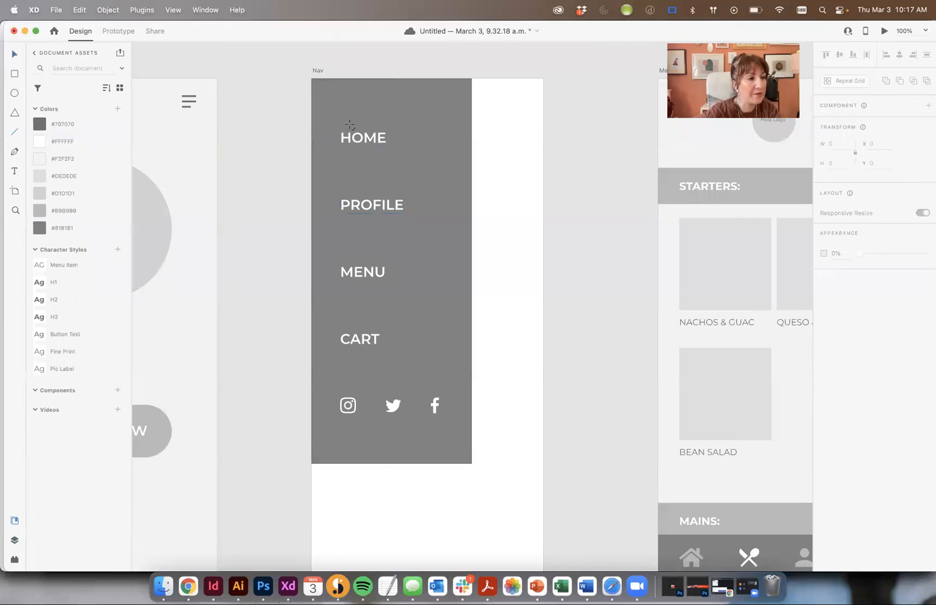
pyautogui.moveTo(340, 167); pyautogui.dragTo(419, 171)
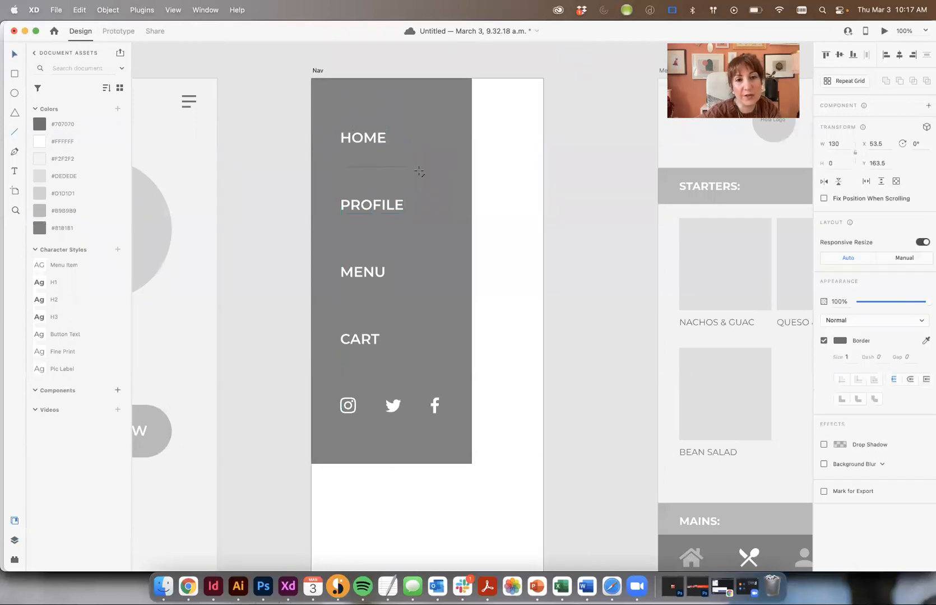
pyautogui.click(840, 340)
pyautogui.moveTo(759, 344); pyautogui.dragTo(1, 67)
pyautogui.click(14, 54)
pyautogui.click(576, 246)
# Move divider lines below PROFILE and MENU, undoing accidental nav rectangle moves
pyautogui.moveTo(368, 165); pyautogui.dragTo(376, 309)
pyautogui.press('super+z')
pyautogui.click(516, 271)
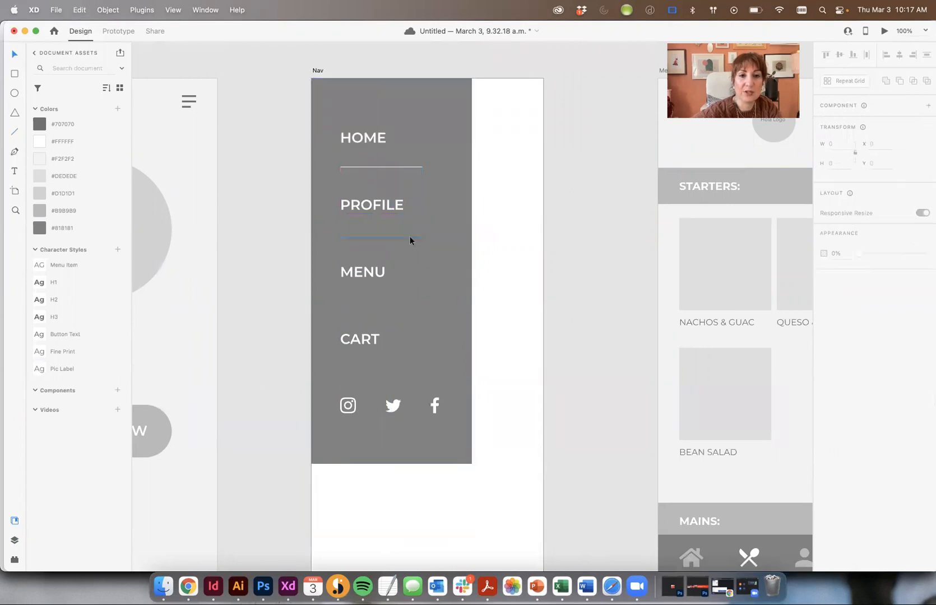
pyautogui.moveTo(409, 238); pyautogui.dragTo(409, 305)
pyautogui.press('super+z')
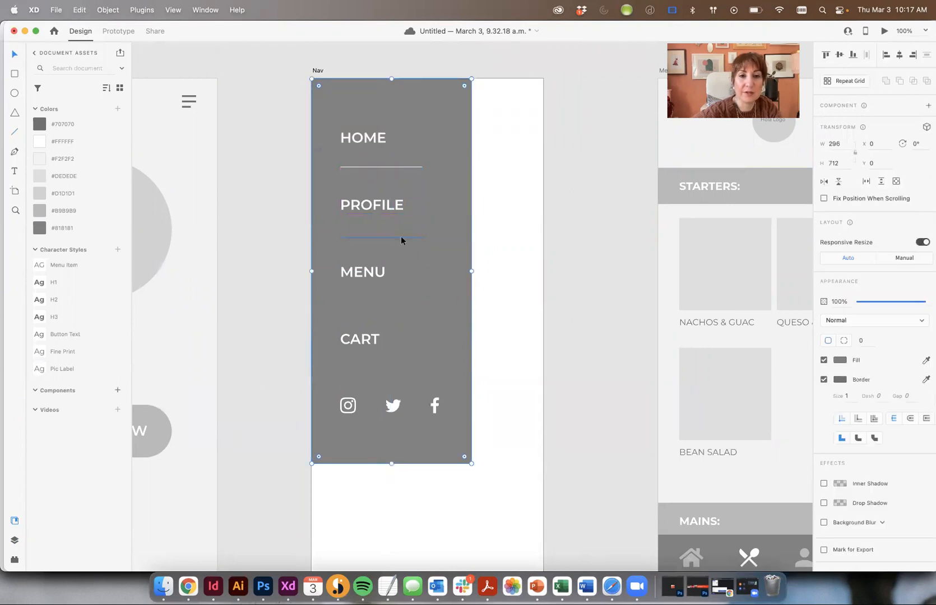
pyautogui.click(400, 238)
pyautogui.moveTo(401, 236); pyautogui.dragTo(407, 307)
pyautogui.keyDown('shift'); pyautogui.click(379, 167); pyautogui.keyUp('shift')
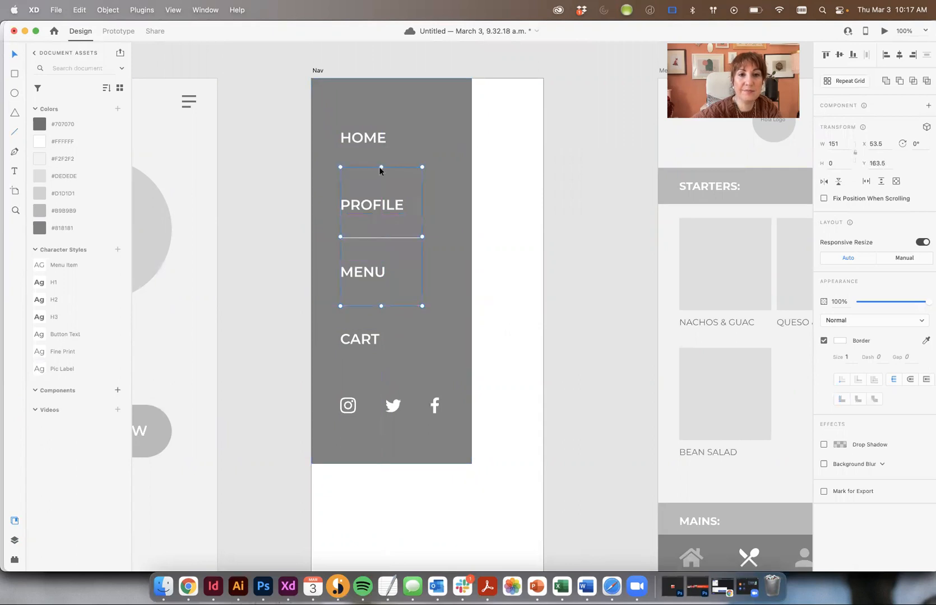
pyautogui.click(512, 175)
pyautogui.moveTo(370, 164); pyautogui.dragTo(369, 168)
# Delete the lines under PROFILE and MENU and reposition the HOME divider
pyautogui.click(384, 238)
pyautogui.scroll(-1, 386, 310)
pyautogui.keyDown('shift'); pyautogui.click(384, 298); pyautogui.keyUp('shift')
pyautogui.scroll(1, 384, 299)
pyautogui.press('Delete')
pyautogui.moveTo(376, 166); pyautogui.dragTo(463, 309)
# Duplicate the HOME divider with Cmd+D and place copies under PROFILE and MENU
pyautogui.scroll(1, 376, 172)
pyautogui.press('super+equal')
pyautogui.click(562, 184)
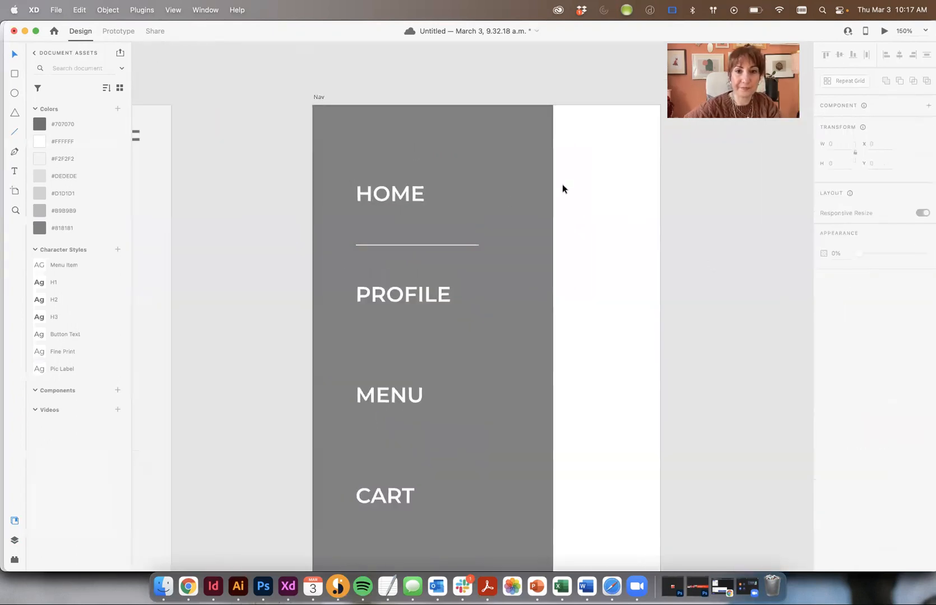
pyautogui.moveTo(451, 243); pyautogui.dragTo(452, 242)
pyautogui.press('super+d')
pyautogui.moveTo(425, 350); pyautogui.dragTo(409, 333)
pyautogui.scroll(-4, 437, 348)
pyautogui.click(409, 332)
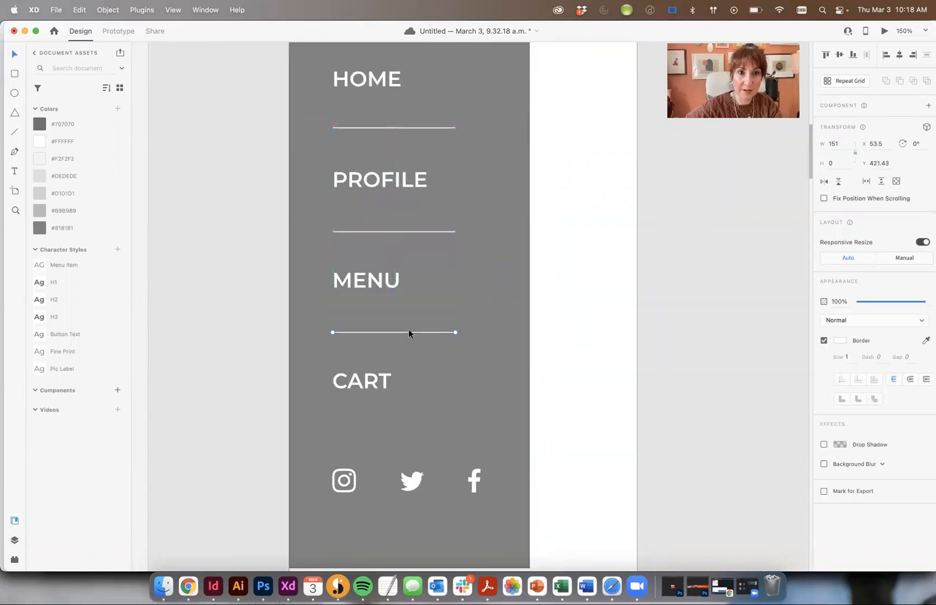
pyautogui.moveTo(576, 239); pyautogui.dragTo(584, 279)
pyautogui.click(643, 236)
pyautogui.press('super+minus')
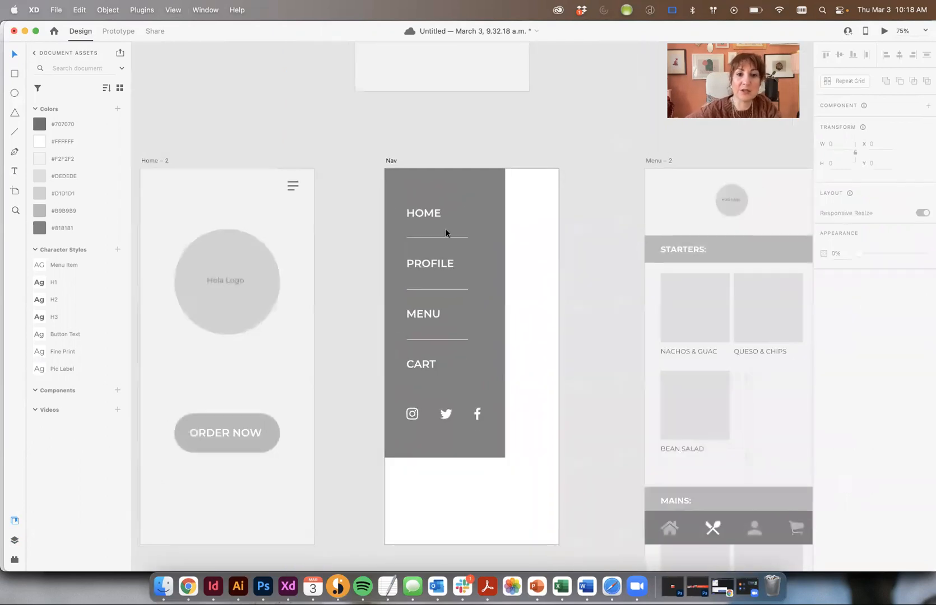
# Group the Nav labels and divider lines together
pyautogui.moveTo(375, 230); pyautogui.dragTo(453, 376)
pyautogui.press('super+g')
pyautogui.click(525, 332)
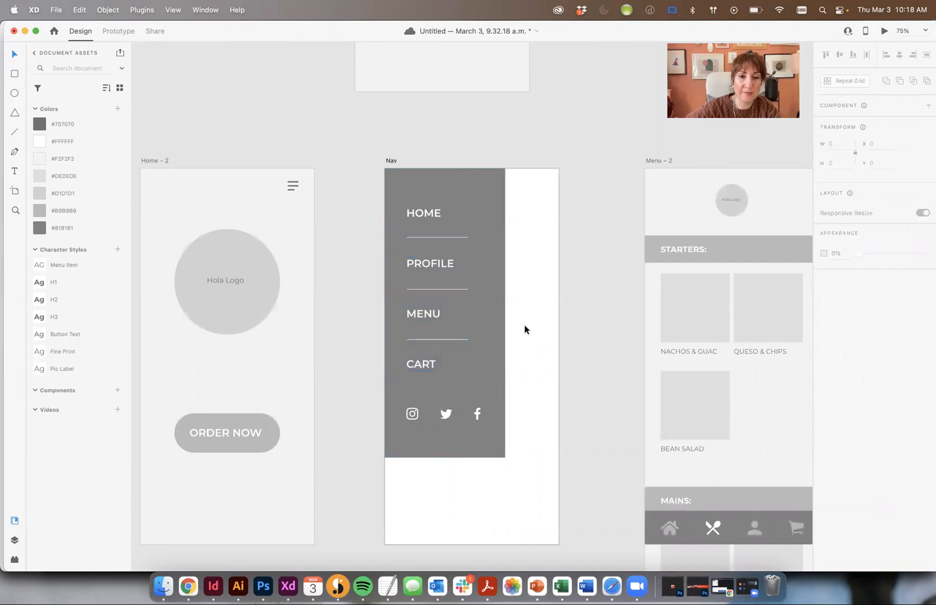
# Trim the Nav artboard down to its grey panel, 295 × 711
pyautogui.scroll(-2, 579, 233)
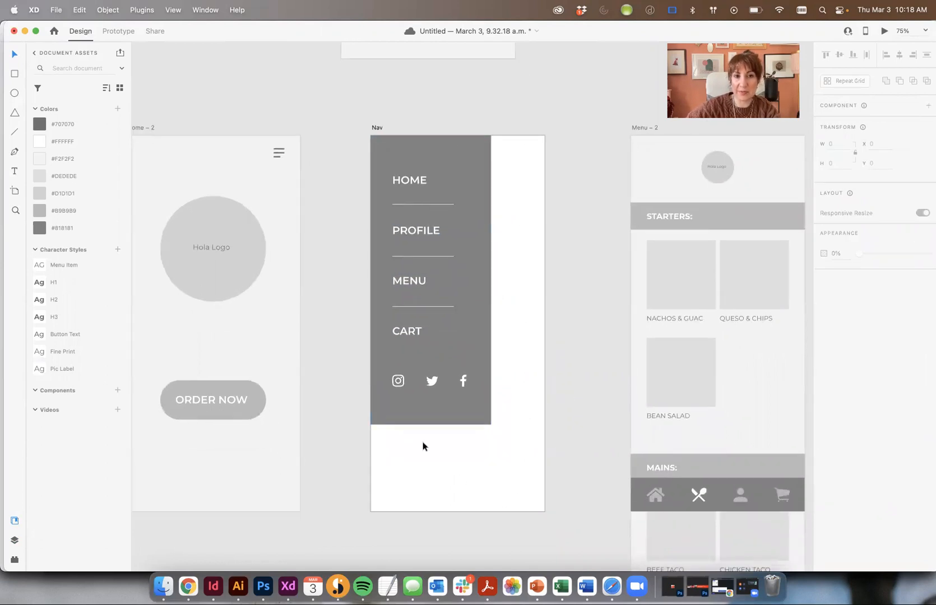
pyautogui.click(380, 128)
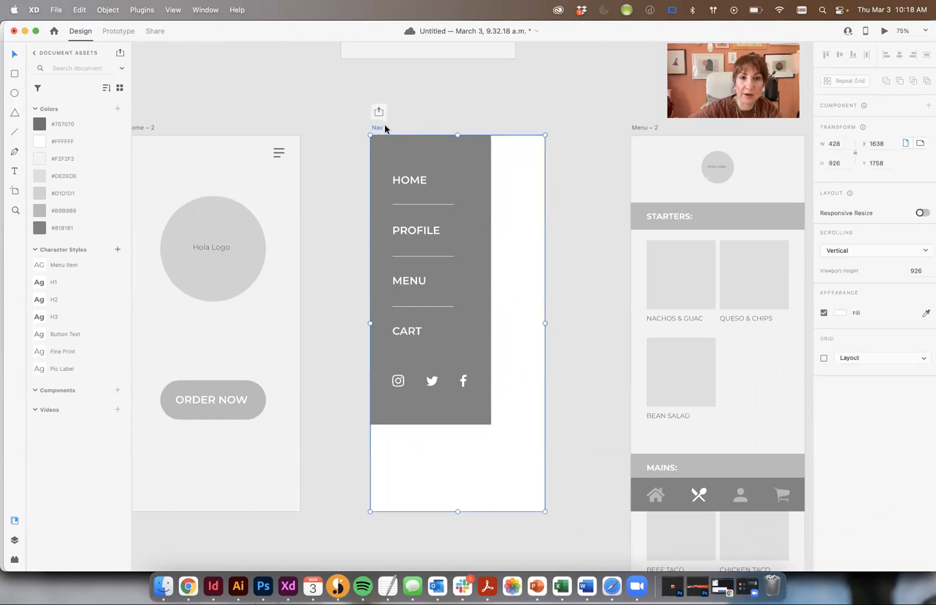
pyautogui.moveTo(544, 511); pyautogui.dragTo(490, 424)
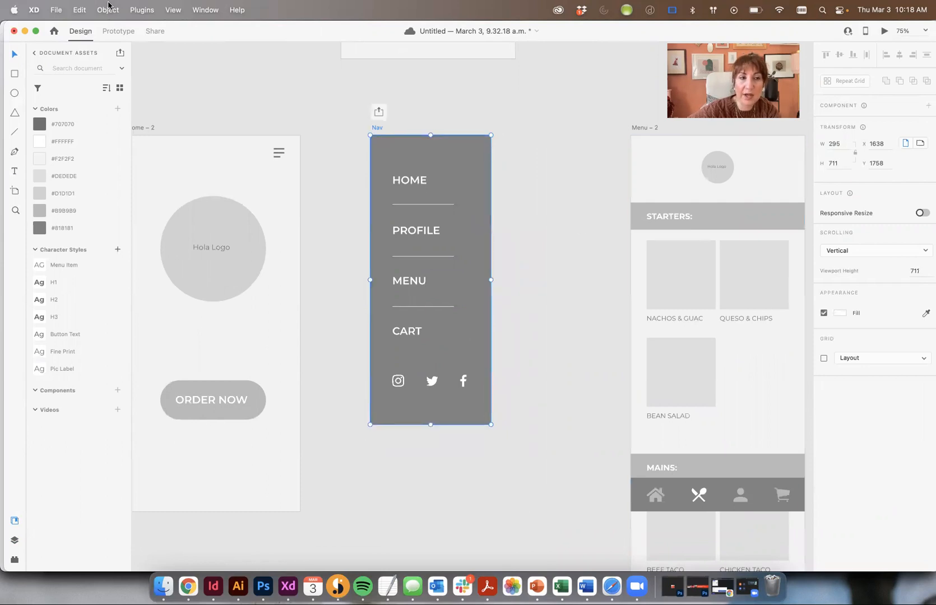
pyautogui.click(518, 102)
# At 50% zoom, shift Nav left and place Menu – 2 evenly spaced beside it
pyautogui.press('super+minus')
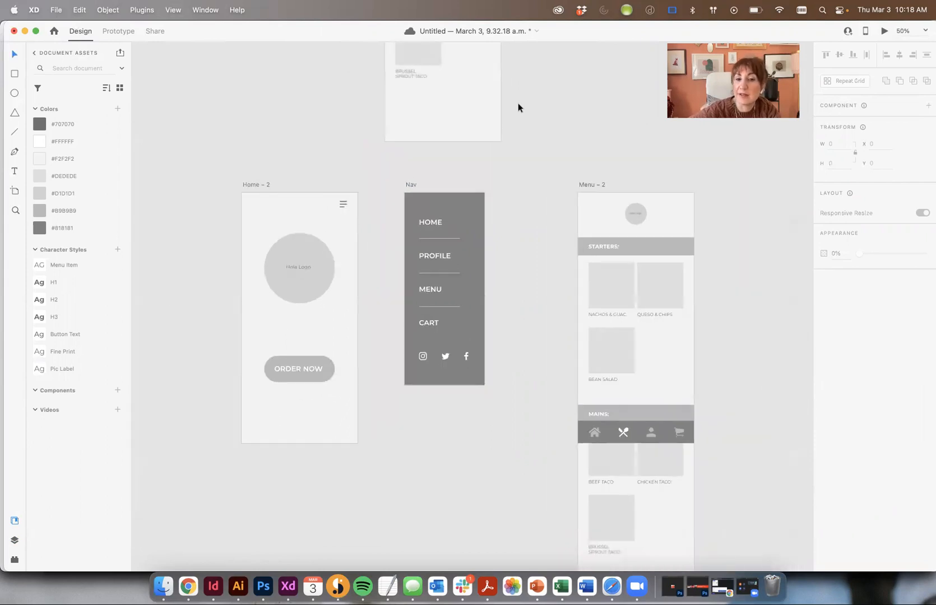
pyautogui.hscroll(5, 545, 173)
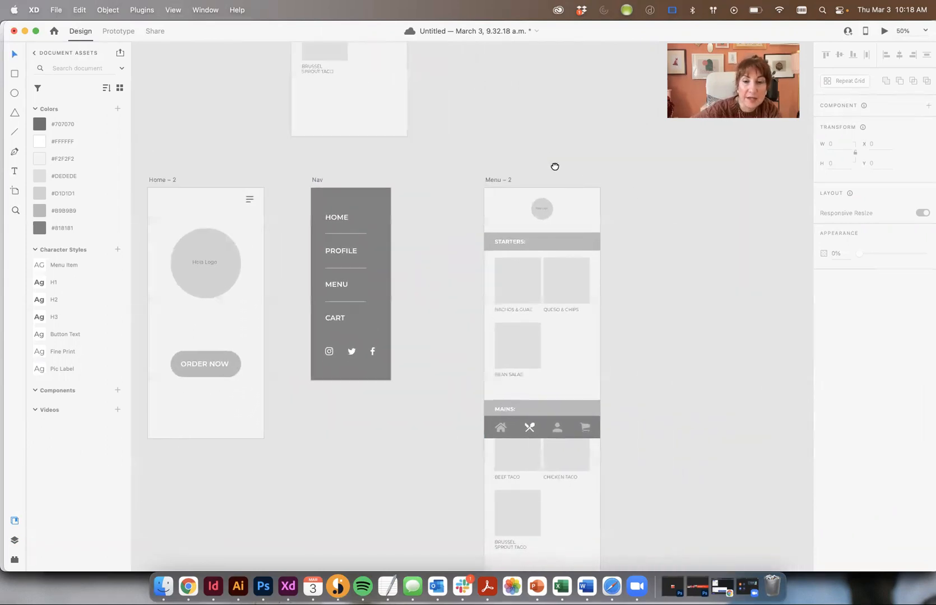
pyautogui.hscroll(2, 555, 166)
pyautogui.scroll(-1, 555, 166)
pyautogui.click(451, 157)
pyautogui.doubleClick(452, 158)
pyautogui.click(343, 137)
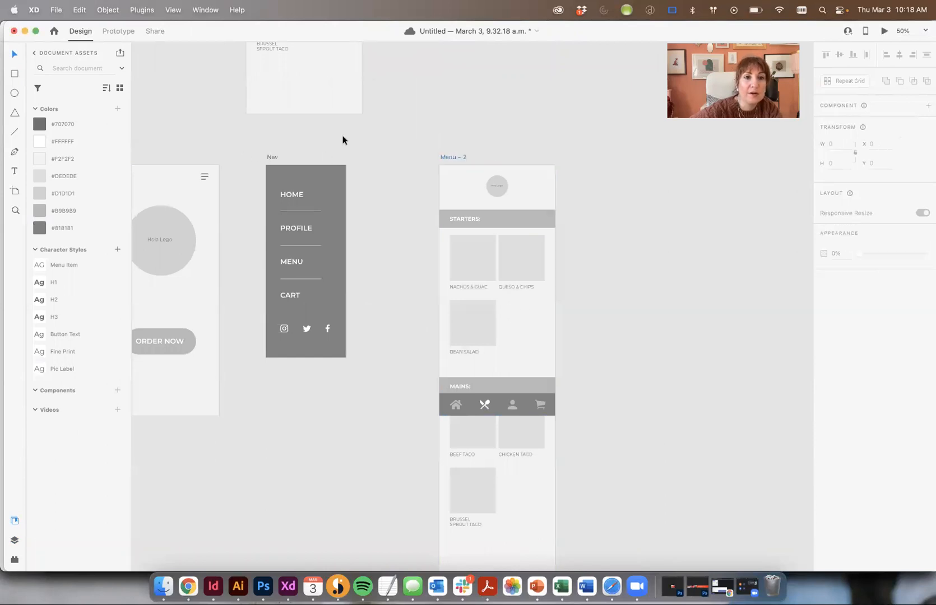
pyautogui.moveTo(270, 158); pyautogui.dragTo(248, 158)
pyautogui.moveTo(447, 157); pyautogui.dragTo(356, 158)
pyautogui.click(551, 158)
pyautogui.hscroll(-4, 511, 164)
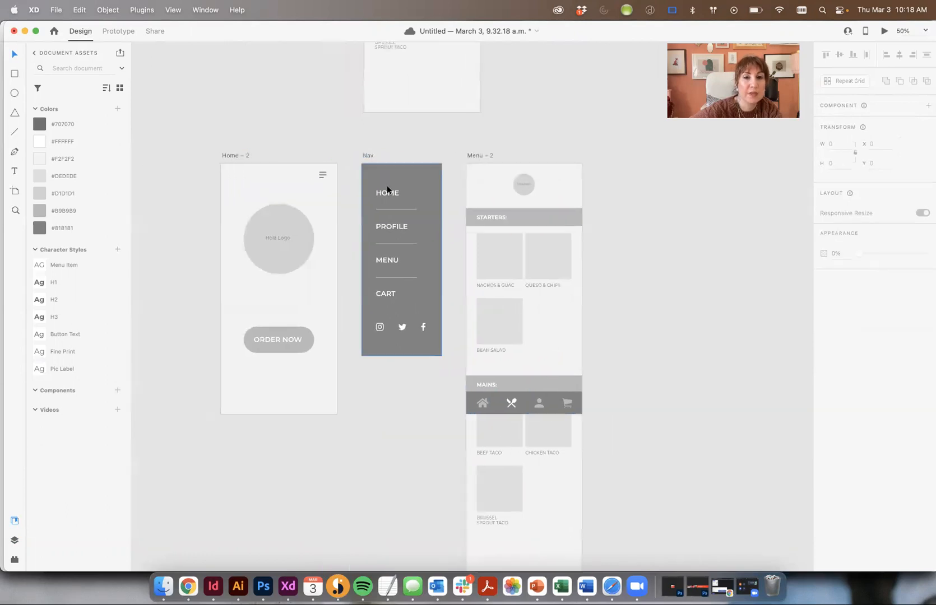
# Copy the hamburger menu icon from Home – 2 into Menu – 2
pyautogui.click(320, 174)
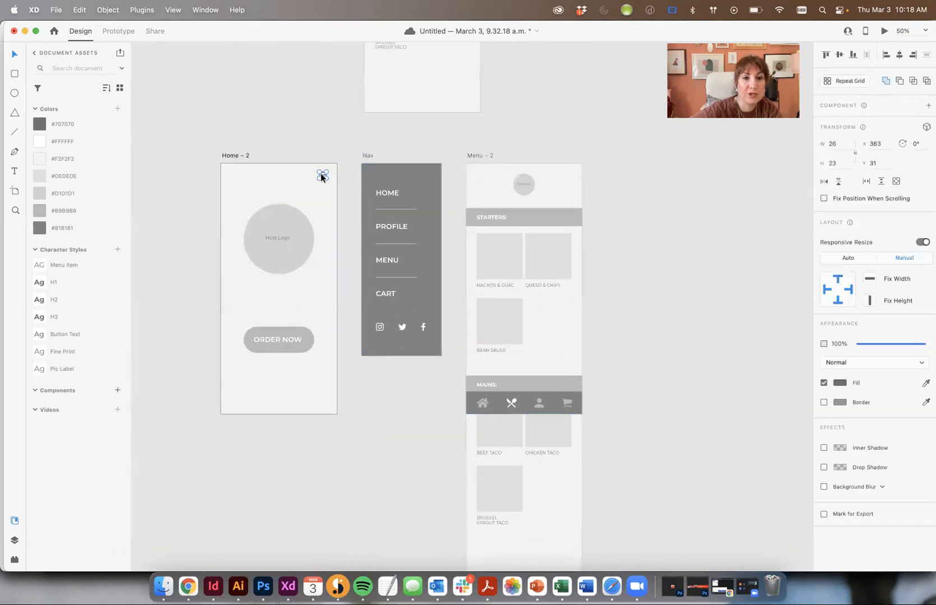
pyautogui.click(609, 175)
pyautogui.press('super+v')
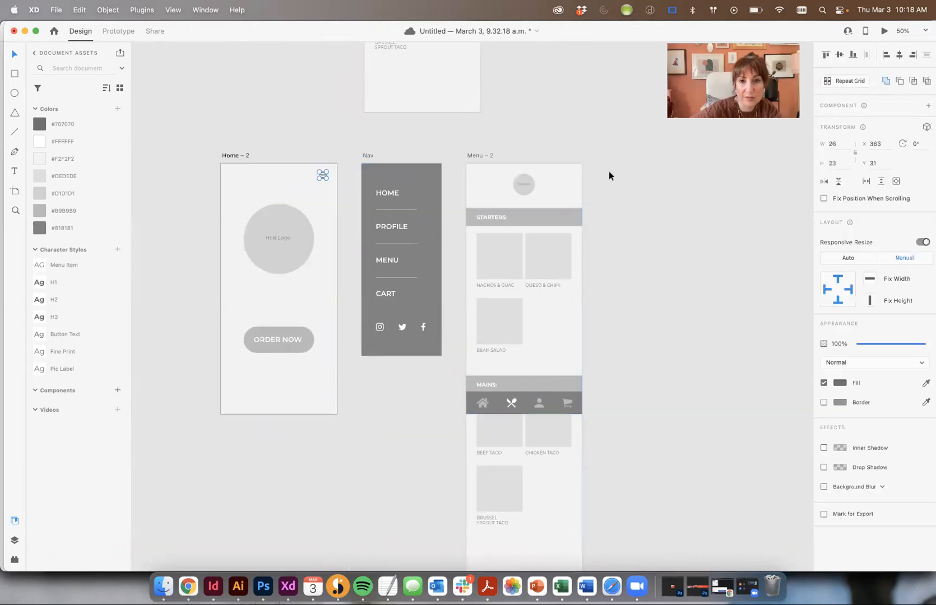
pyautogui.press('super+z')
pyautogui.click(572, 183)
pyautogui.press('super+v')
pyautogui.click(674, 187)
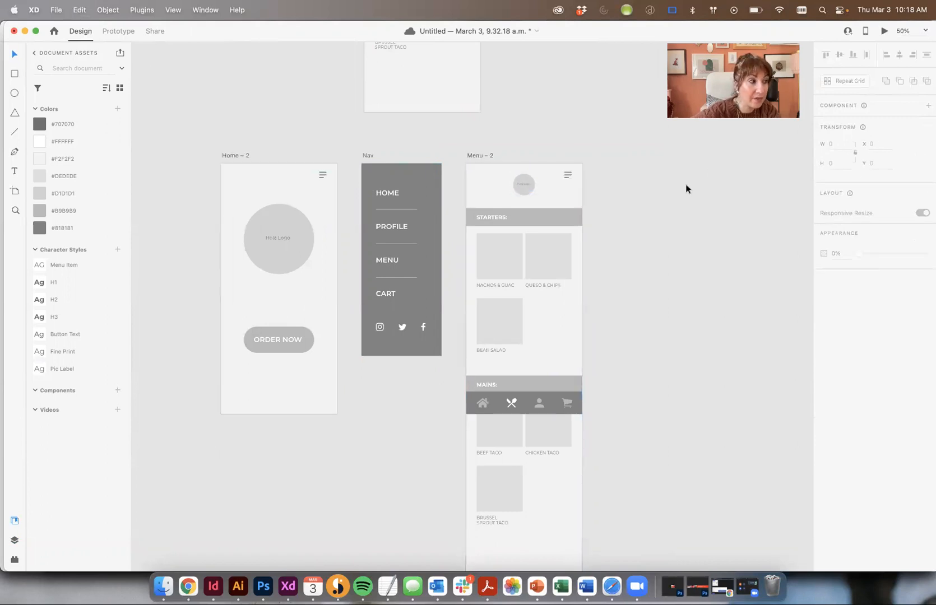
# Move Menu – 2's logo to the top-left and align it top with the menu icon
pyautogui.click(530, 184)
pyautogui.moveTo(523, 183); pyautogui.dragTo(484, 183)
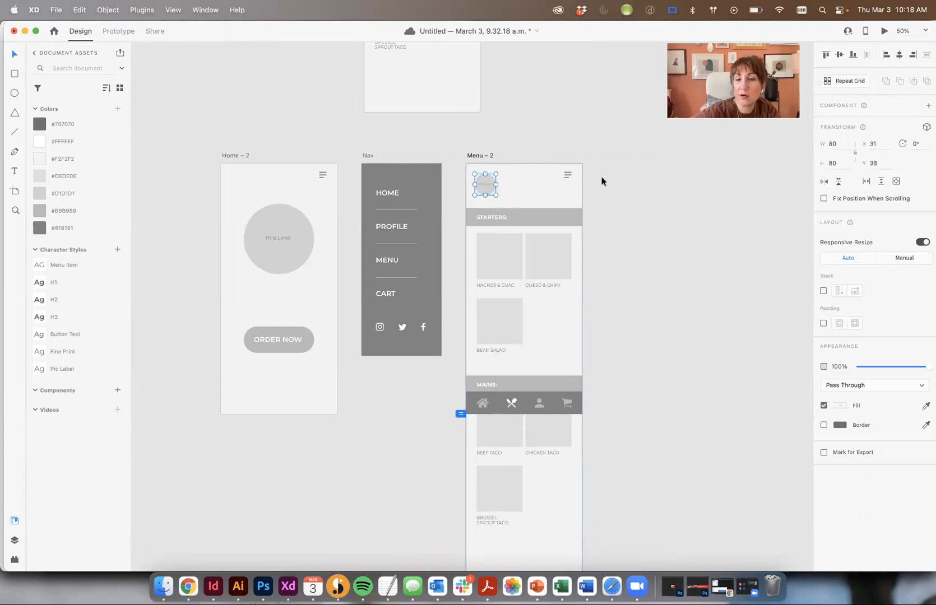
pyautogui.doubleClick(567, 175)
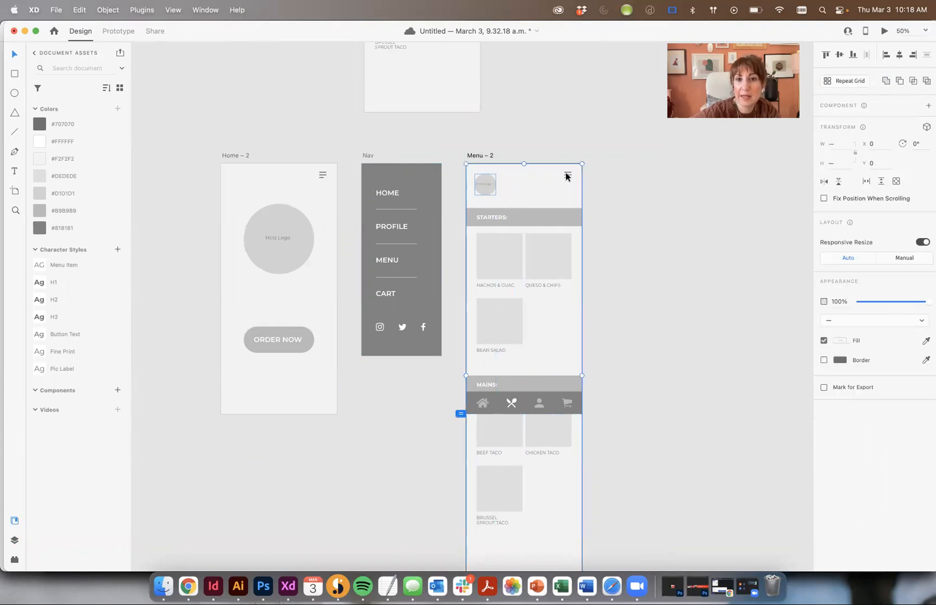
pyautogui.click(580, 175)
pyautogui.click(569, 174)
pyautogui.moveTo(601, 193); pyautogui.dragTo(489, 175)
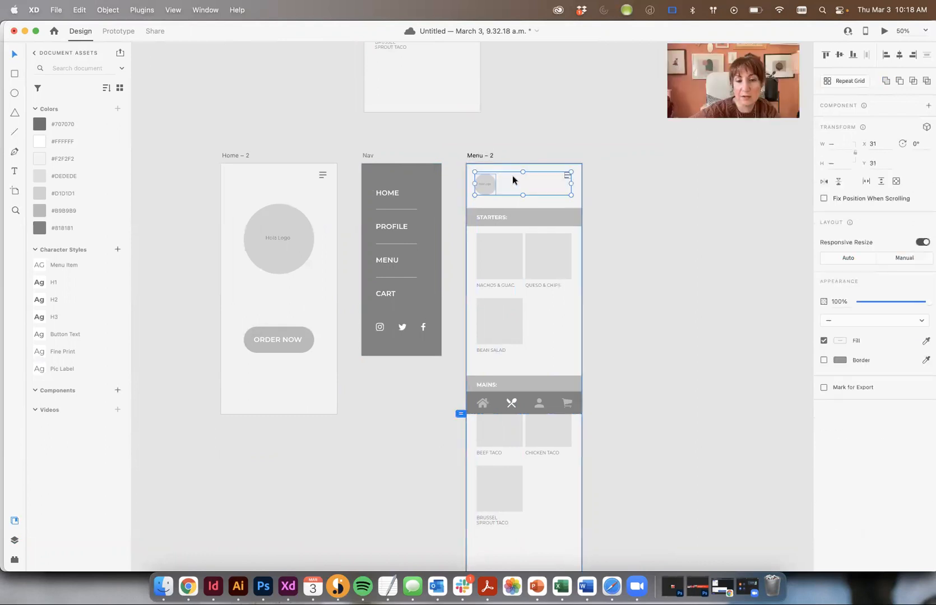
pyautogui.click(824, 55)
pyautogui.click(708, 271)
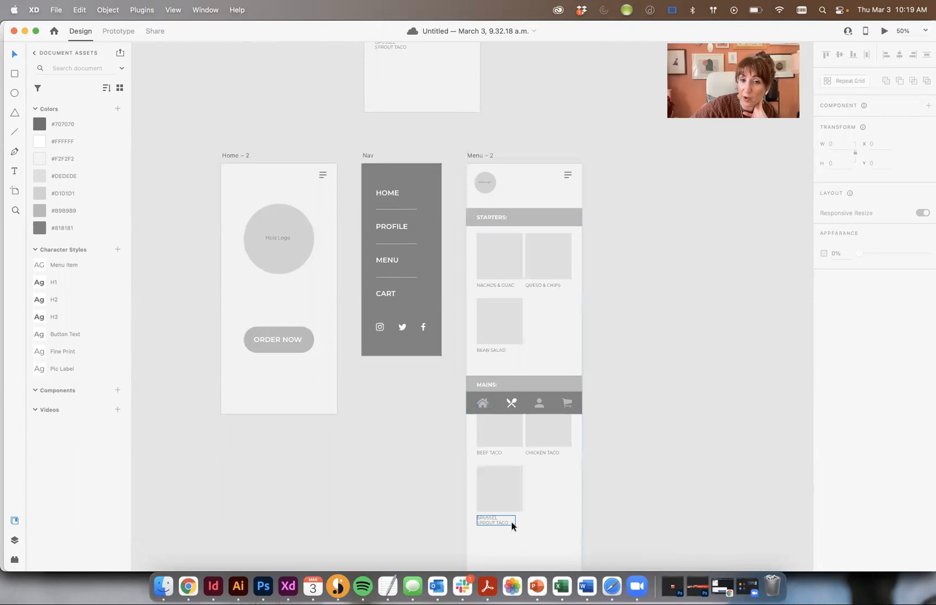
# Duplicate Menu – 2 as a new Menu – 3 artboard to its right
pyautogui.hscroll(5, 541, 193)
pyautogui.moveTo(379, 154); pyautogui.dragTo(528, 152)
pyautogui.click(568, 132)
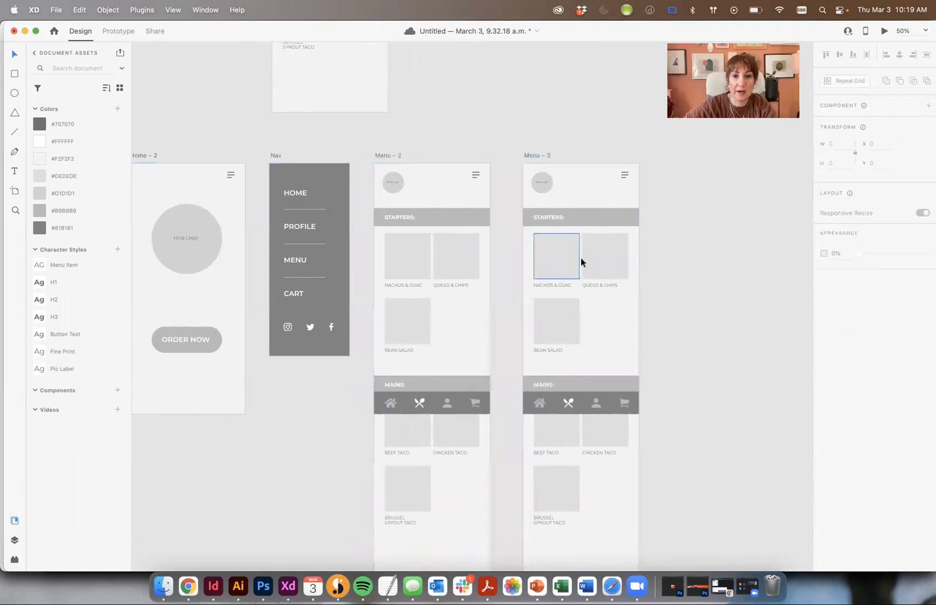
# Delete the bottom icon bar from both Menu – 3 and Menu – 2
pyautogui.click(560, 407)
pyautogui.press('Delete')
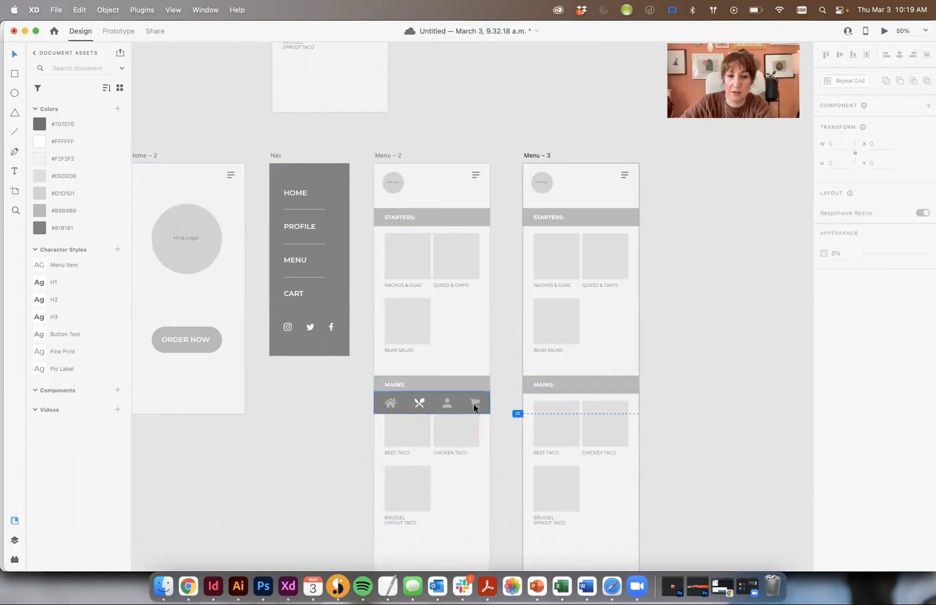
pyautogui.click(476, 404)
pyautogui.press('Delete')
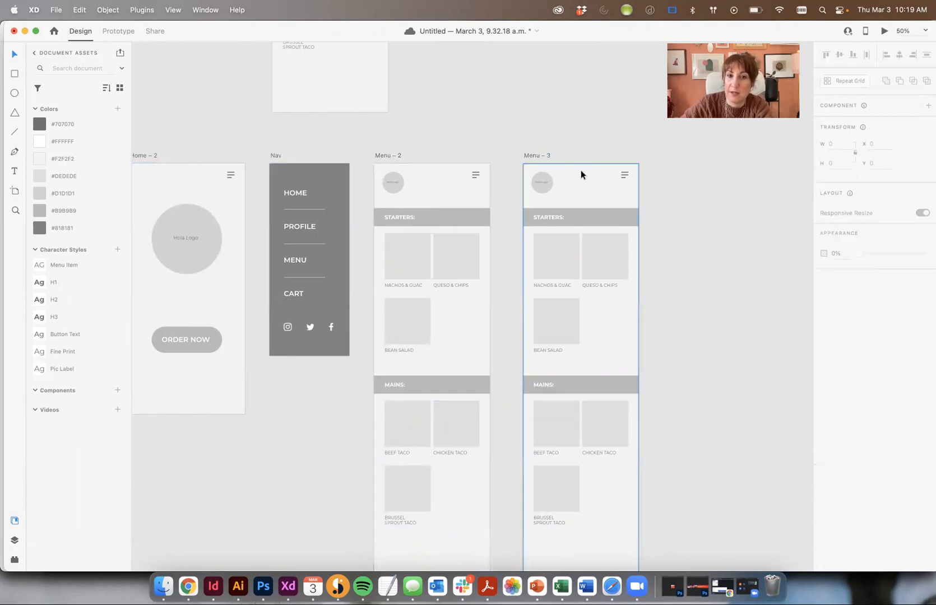
# Delete all tiles, labels and category bars from Menu – 3
pyautogui.press('super+plus')
pyautogui.moveTo(675, 151); pyautogui.dragTo(503, 195)
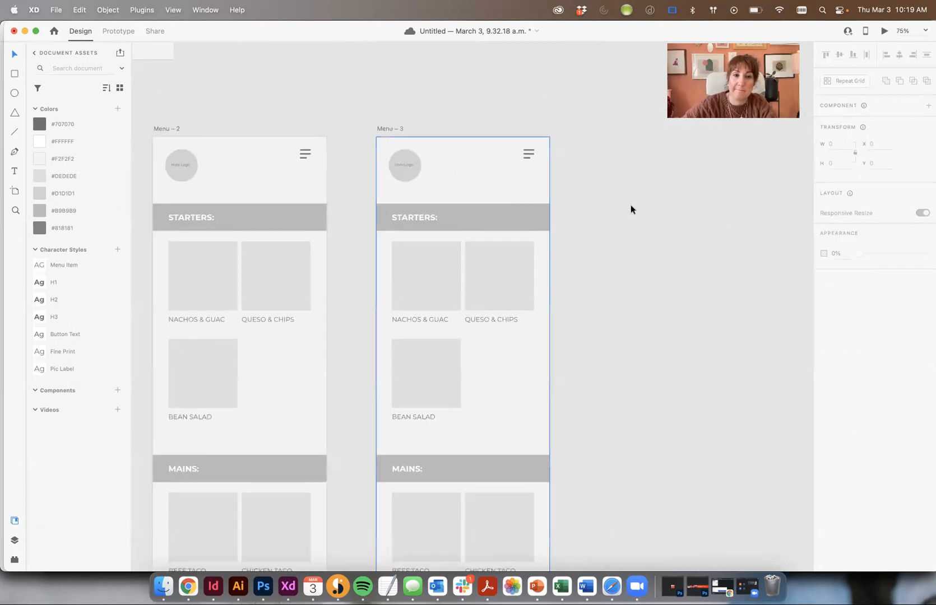
pyautogui.click(406, 218)
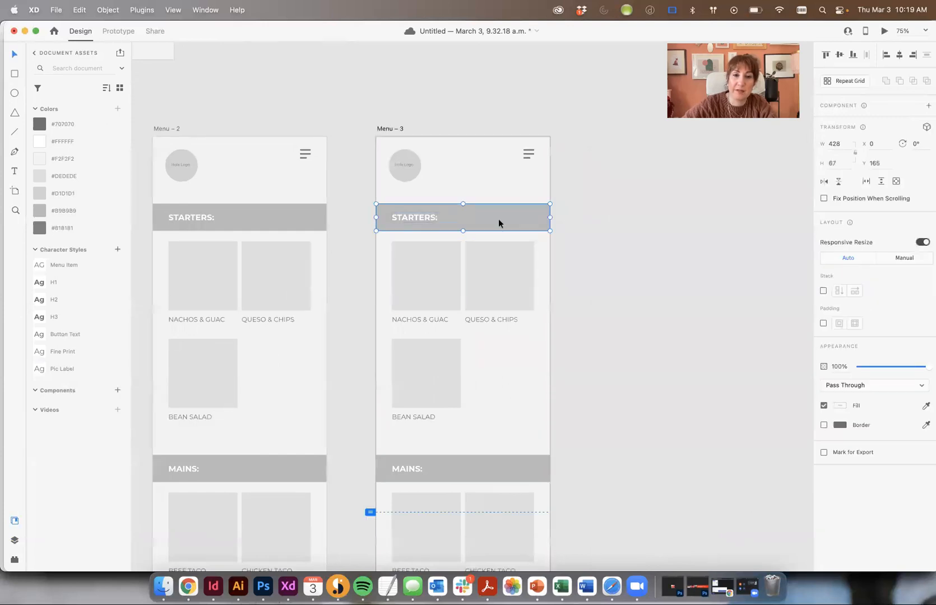
pyautogui.press('super+minus')
pyautogui.scroll(-3, 560, 293)
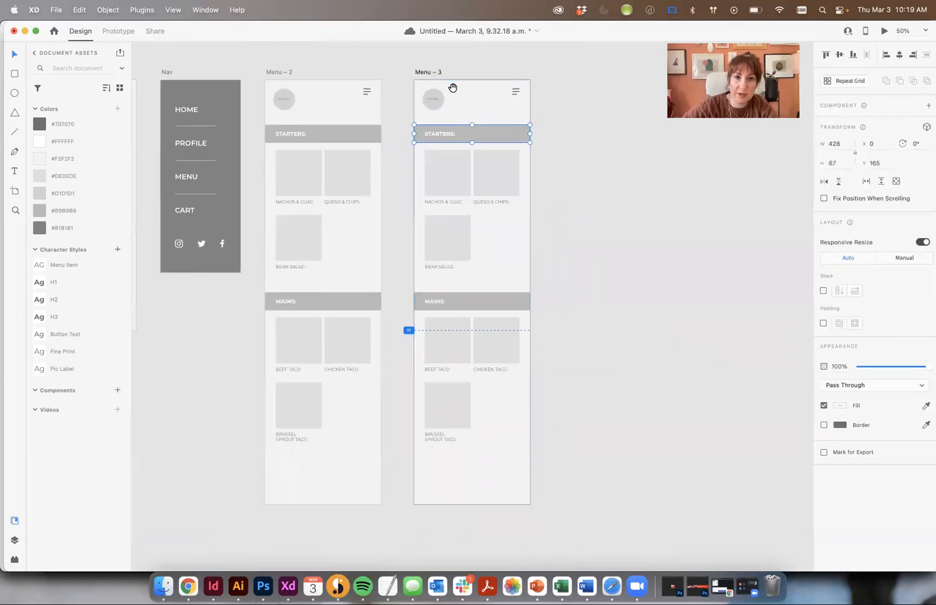
pyautogui.scroll(2, 452, 88)
pyautogui.moveTo(561, 480); pyautogui.dragTo(413, 155)
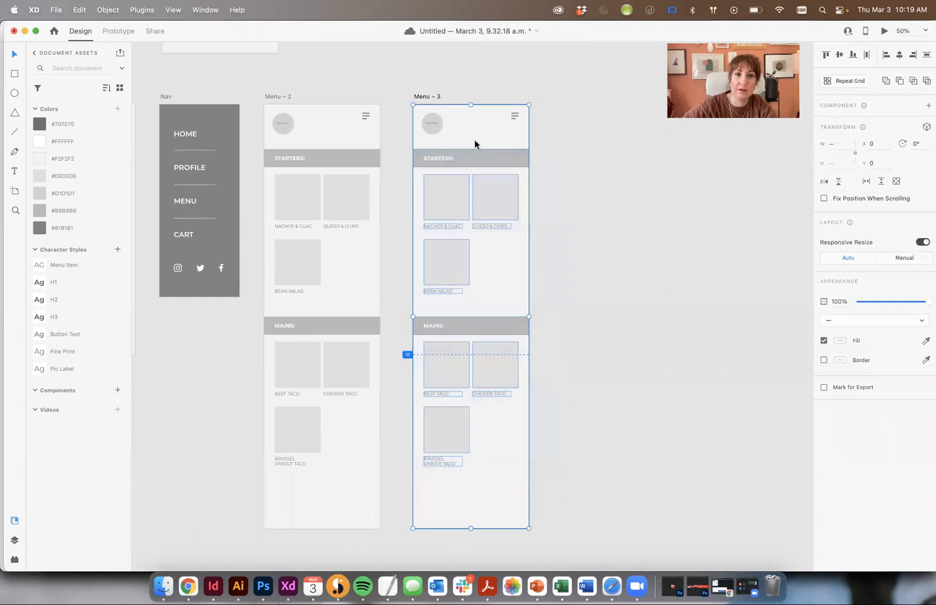
pyautogui.press('Delete')
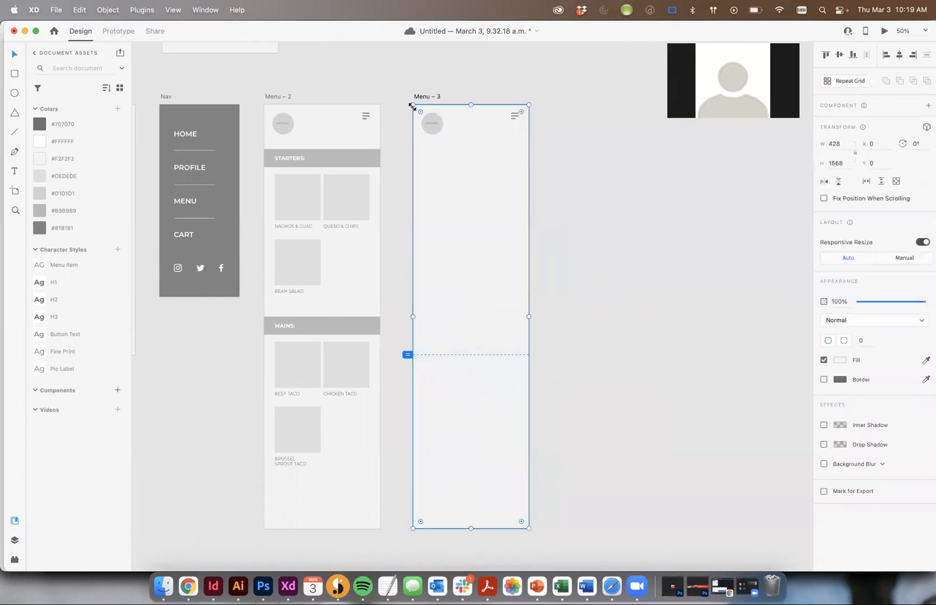
# Shorten the Menu – 3 artboard and its background rectangle to one screen height
pyautogui.click(417, 98)
pyautogui.moveTo(470, 528); pyautogui.dragTo(465, 355)
pyautogui.click(261, 178)
pyautogui.moveTo(376, 197); pyautogui.dragTo(466, 208)
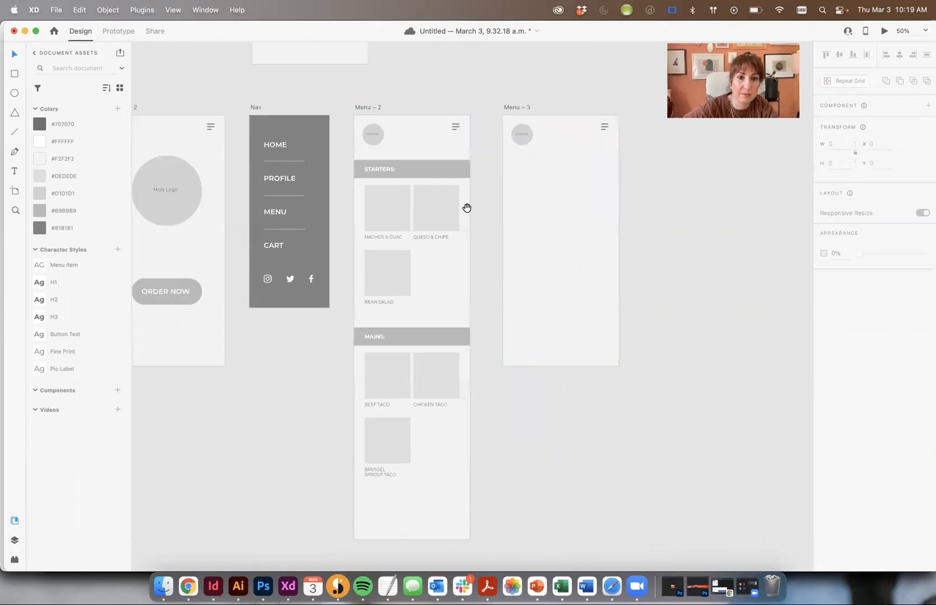
pyautogui.click(572, 169)
pyautogui.moveTo(560, 537); pyautogui.dragTo(555, 367)
pyautogui.click(710, 292)
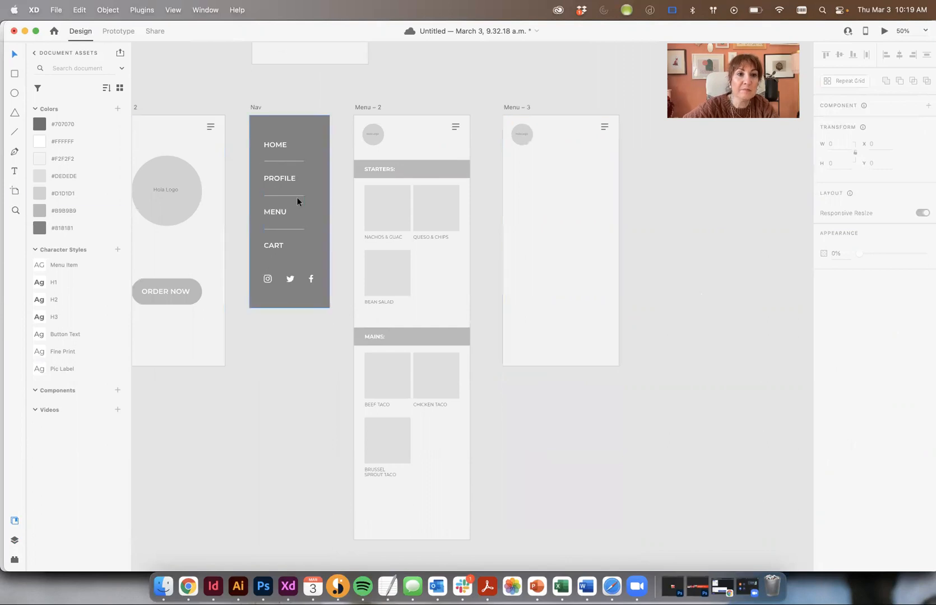
# Copy the Nachos & Guac tile in and stretch it into a full-width 428 × 170 bar under the header
pyautogui.moveTo(387, 206); pyautogui.dragTo(619, 196)
pyautogui.moveTo(501, 197); pyautogui.dragTo(501, 198)
pyautogui.click(653, 218)
pyautogui.moveTo(566, 199); pyautogui.dragTo(564, 182)
# Duplicate the grey bar downward to make three stacked bars
pyautogui.keyDown('shift'); pyautogui.click(424, 171); pyautogui.keyUp('shift')
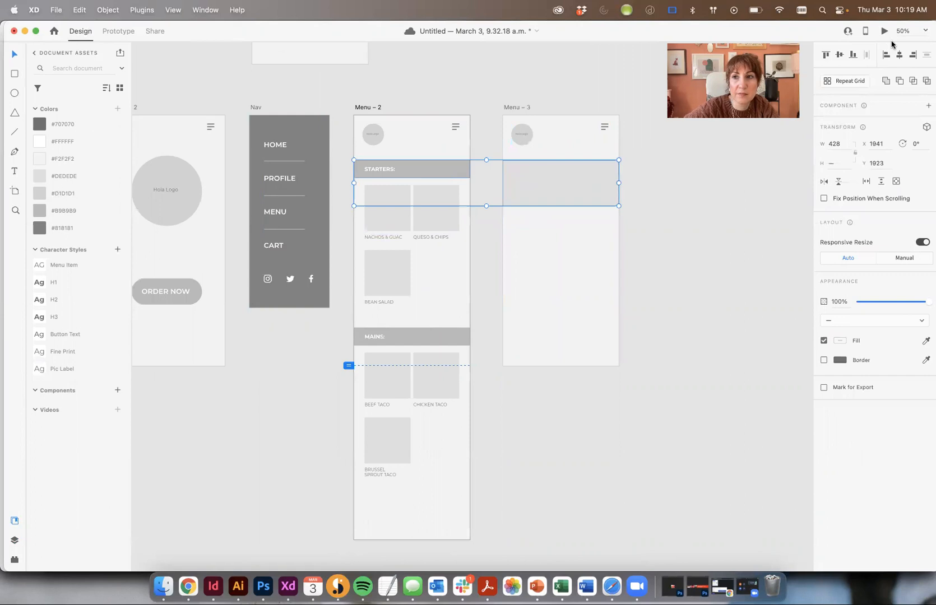
pyautogui.click(725, 274)
pyautogui.moveTo(588, 180); pyautogui.dragTo(582, 299)
pyautogui.press('Escape')
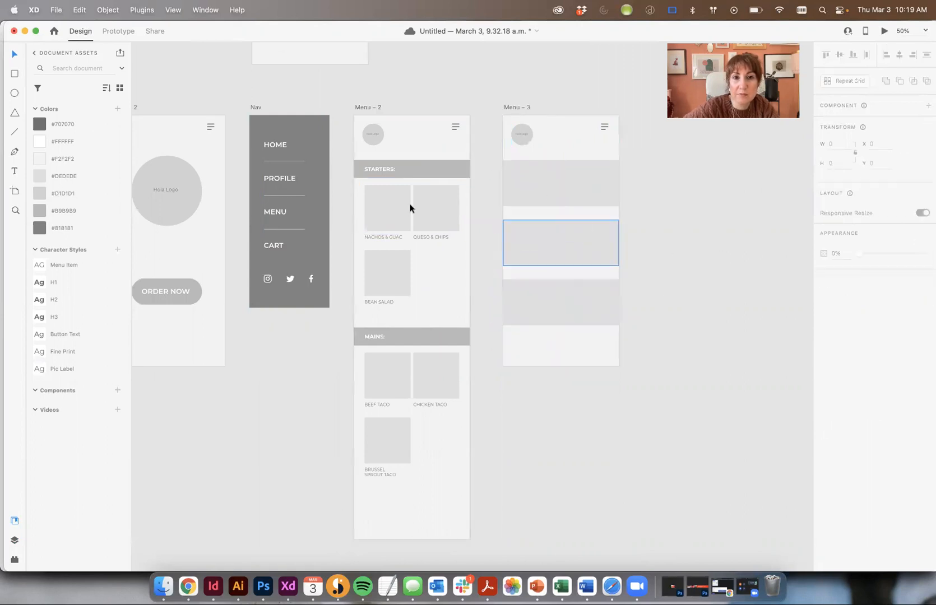
# Copy the STARTERS: heading from Menu – 2 into Menu – 3 without its bar
pyautogui.moveTo(379, 175); pyautogui.dragTo(539, 192)
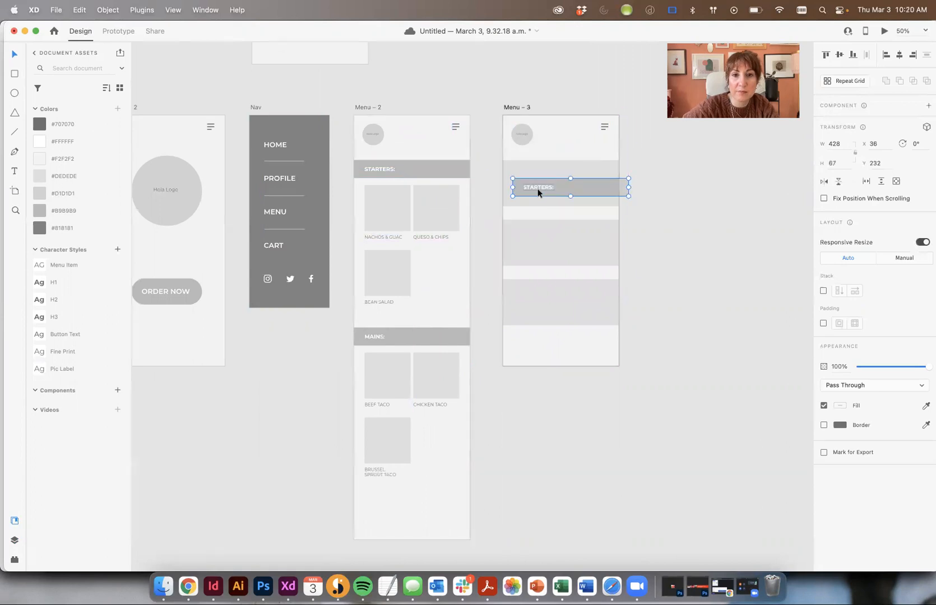
pyautogui.click(695, 245)
pyautogui.click(585, 191)
pyautogui.press('Delete')
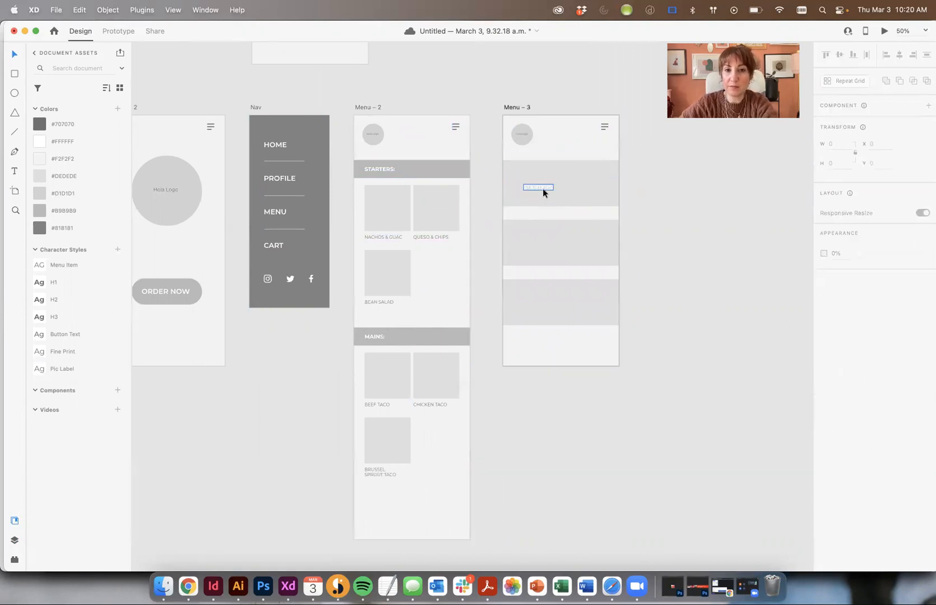
# Enlarge the STARTERS: text to 35 pt and colour it grey #818181
pyautogui.click(543, 189)
pyautogui.press('super+shift+period')
pyautogui.press('super+shift+period')
pyautogui.press('super+shift+period')
pyautogui.press('super+shift+period')
pyautogui.press('super+shift+period')
pyautogui.press('super+shift+period')
pyautogui.press('super+shift+period')
pyautogui.press('super+shift+period')
pyautogui.press('super+shift+period')
pyautogui.press('super+shift+period')
pyautogui.press('super+shift+period')
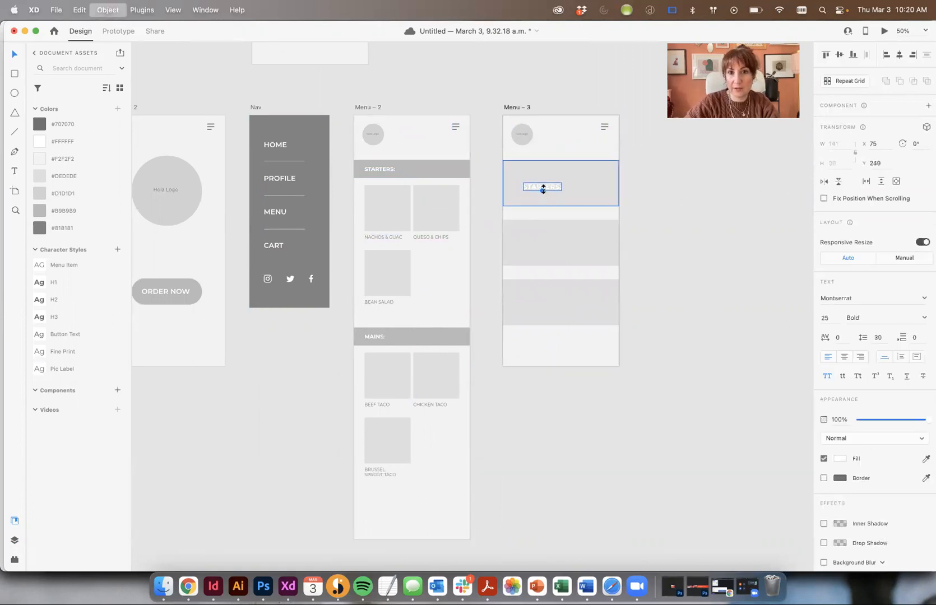
pyautogui.press('super+shift+period')
pyautogui.press('super+shift+period')
pyautogui.press('super+shift+period')
pyautogui.press('super+shift+period')
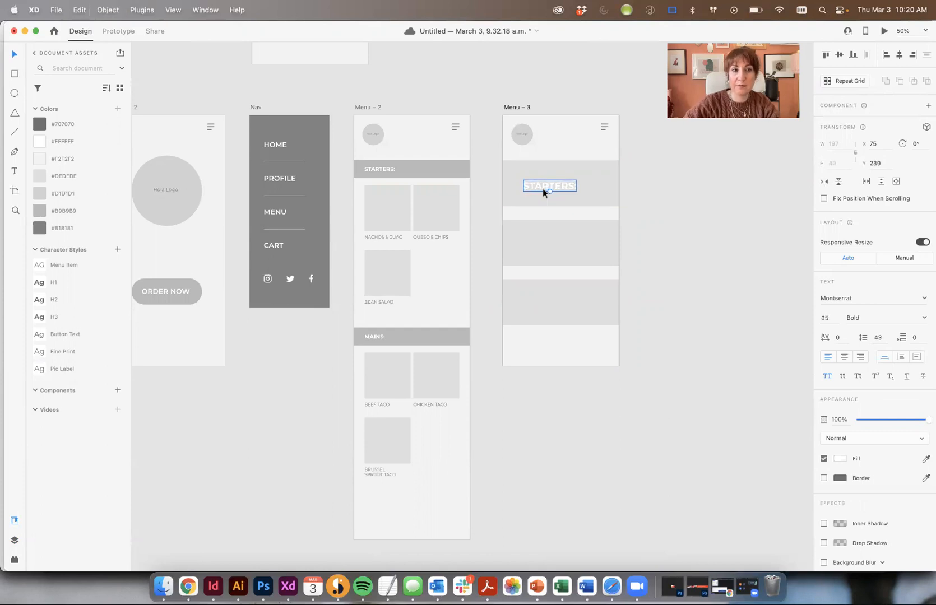
pyautogui.click(64, 227)
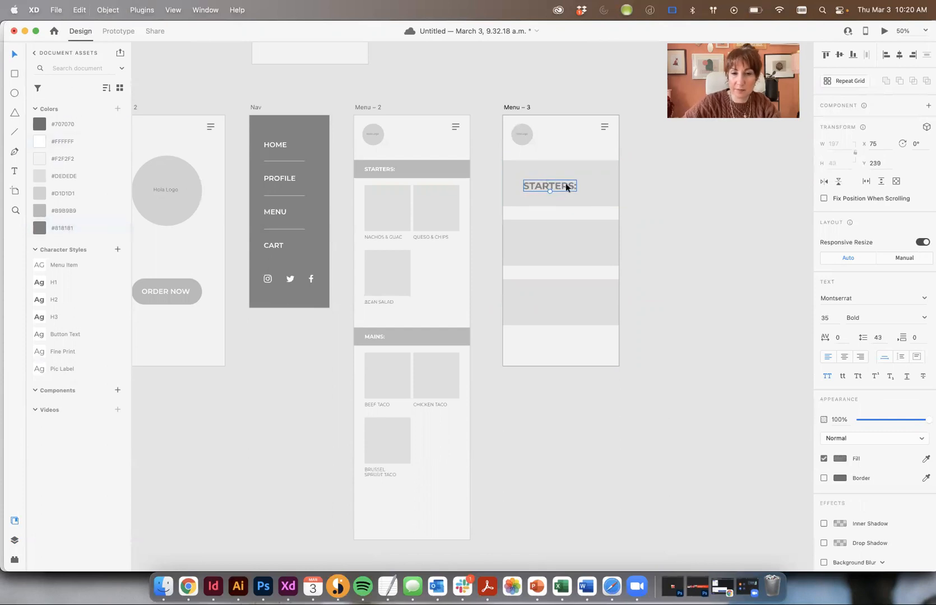
pyautogui.doubleClick(566, 183)
pyautogui.press('super+a')
pyautogui.click(576, 186)
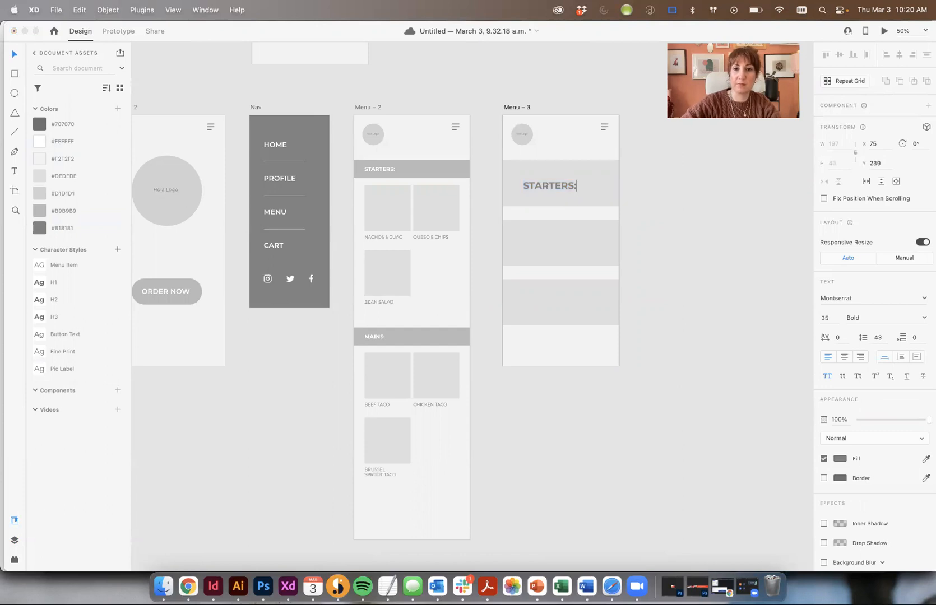
pyautogui.press('Escape')
# Position the labels in the bars and retype the middle one as MAINS
pyautogui.moveTo(554, 183); pyautogui.dragTo(576, 301)
pyautogui.click(570, 245)
pyautogui.doubleClick(570, 246)
pyautogui.write('MAIN')
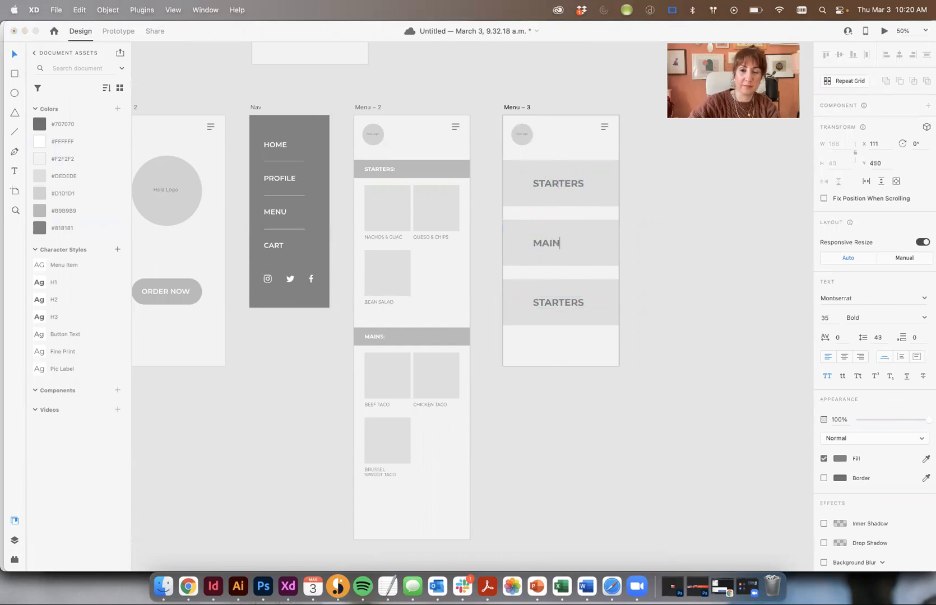
pyautogui.click(188, 586)
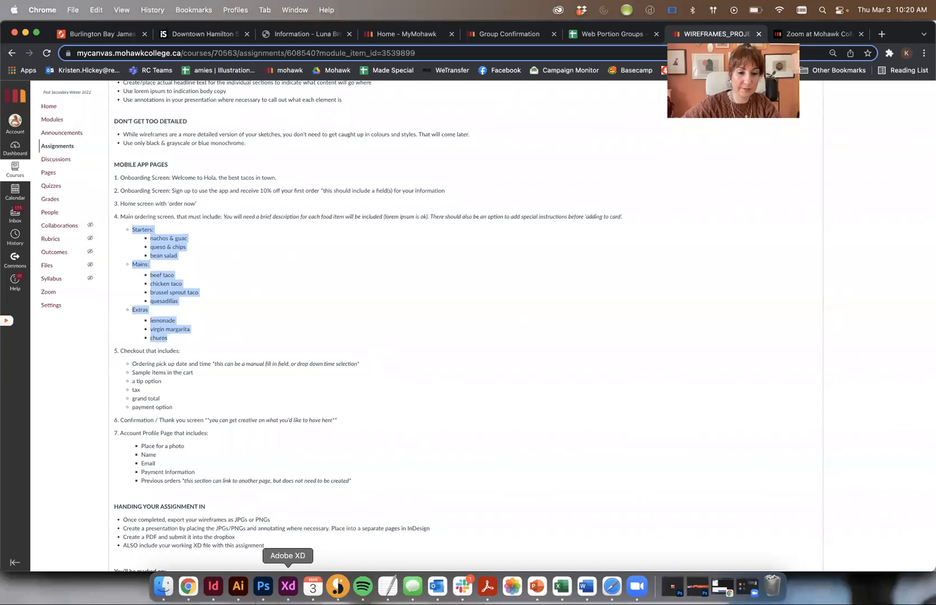
pyautogui.click(288, 586)
# Retype the bottom label as EXTRAS and select all three labels
pyautogui.doubleClick(545, 303)
pyautogui.press('BackSpace')
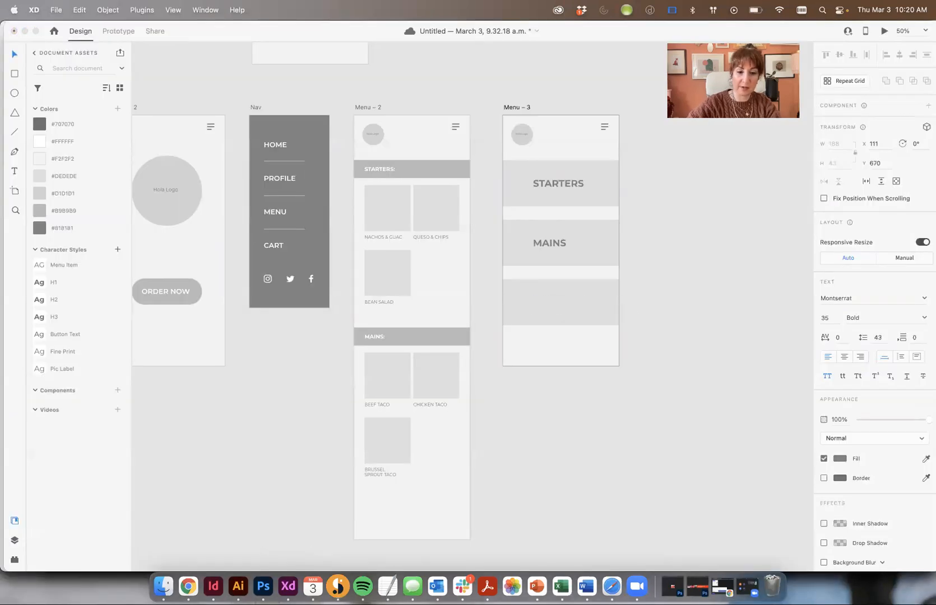
pyautogui.click(9, 55)
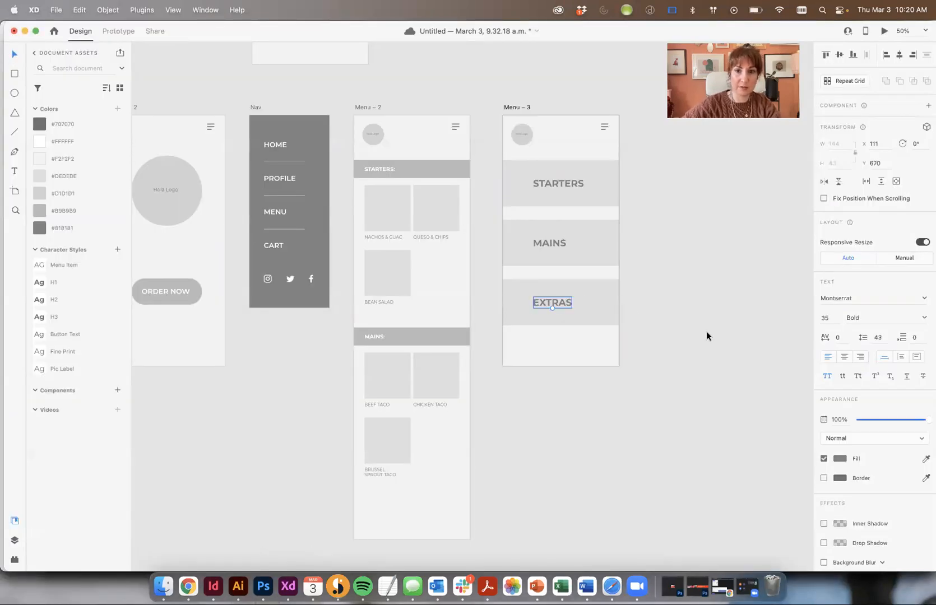
pyautogui.click(701, 330)
pyautogui.moveTo(604, 357); pyautogui.dragTo(559, 183)
pyautogui.moveTo(621, 417); pyautogui.dragTo(565, 173)
# Centre the three labels horizontally and lock Menu – 3's background rectangle in Layers
pyautogui.click(899, 55)
pyautogui.click(689, 240)
pyautogui.click(563, 163)
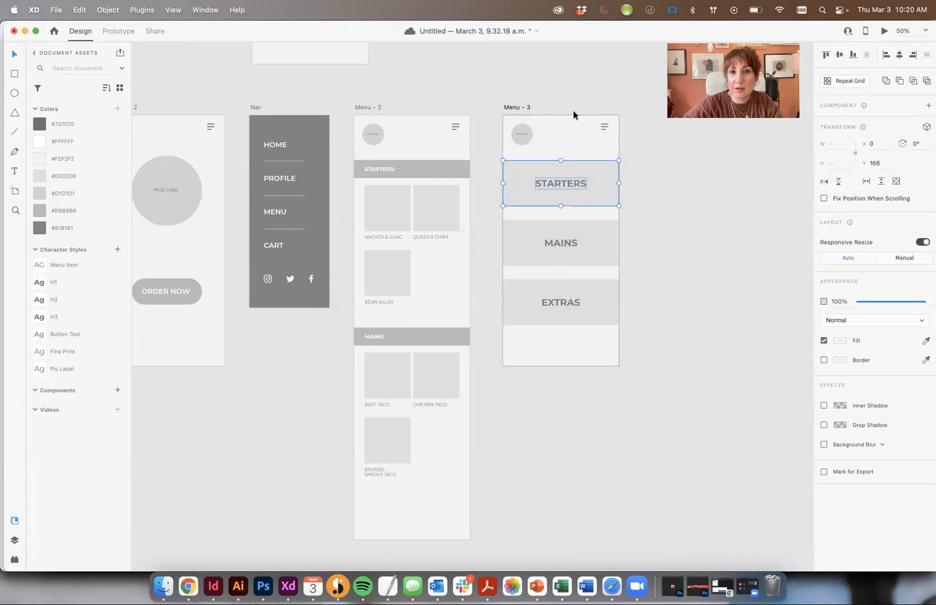
pyautogui.click(599, 137)
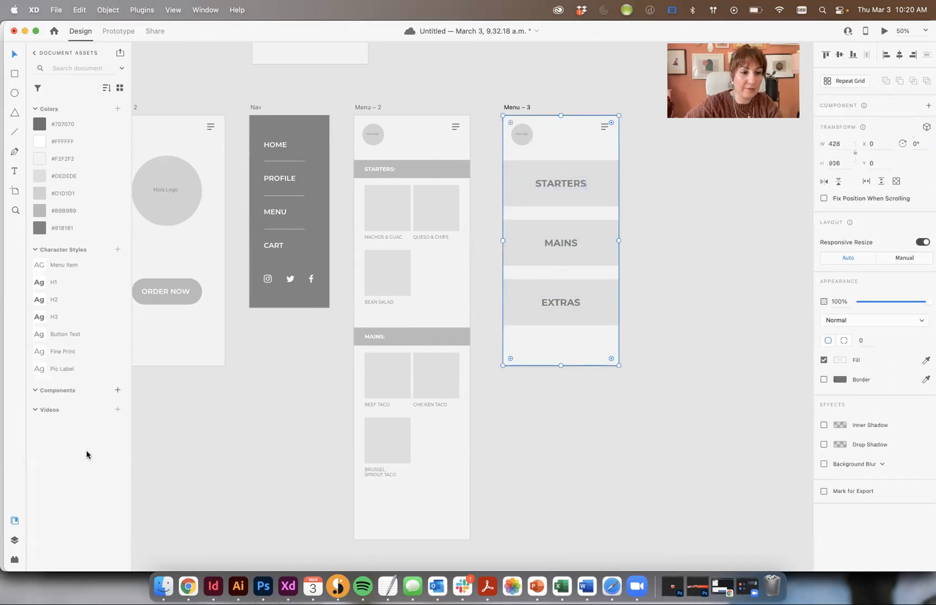
pyautogui.click(15, 539)
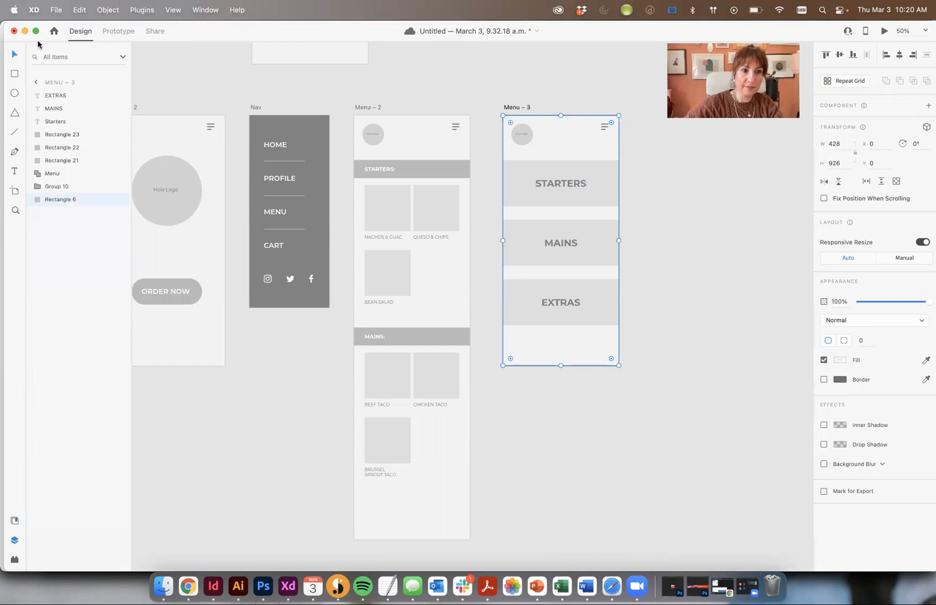
pyautogui.click(109, 201)
# Group the MAINS and EXTRAS labels each with its grey bar
pyautogui.click(563, 242)
pyautogui.keyDown('shift'); pyautogui.click(599, 241); pyautogui.keyUp('shift')
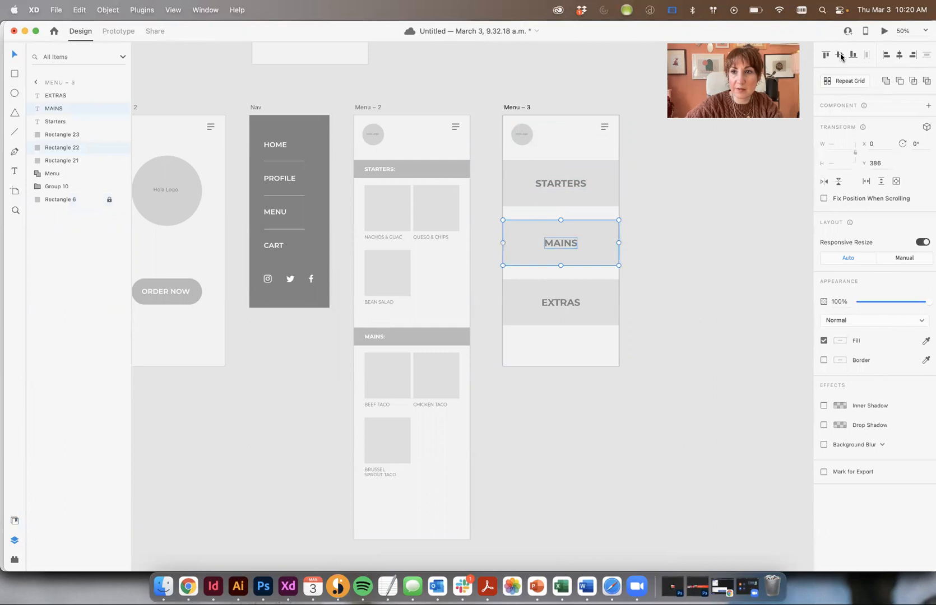
pyautogui.press('super+g')
pyautogui.click(562, 301)
pyautogui.keyDown('shift'); pyautogui.click(599, 303); pyautogui.keyUp('shift')
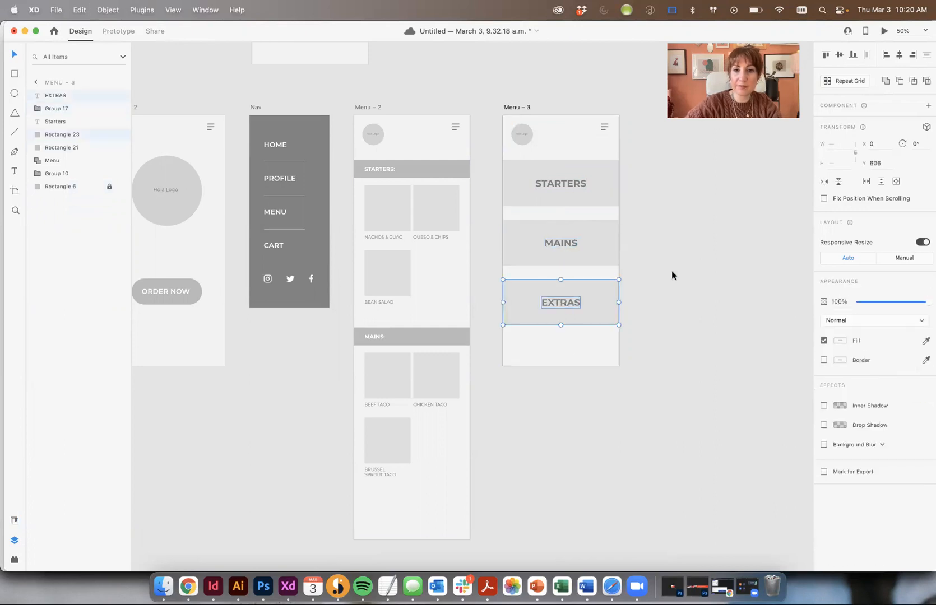
pyautogui.press('super+g')
pyautogui.click(693, 311)
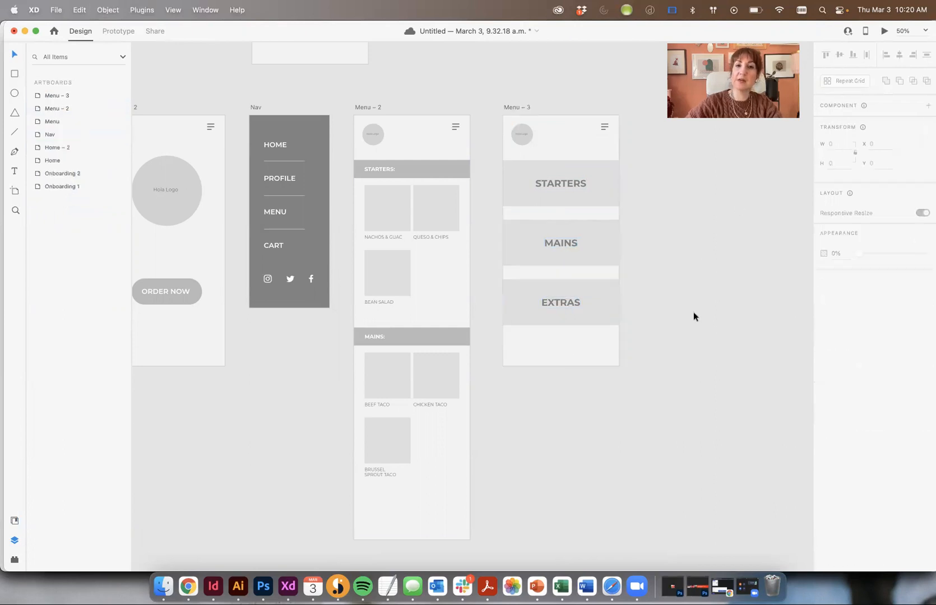
pyautogui.hscroll(-2, 734, 319)
pyautogui.hscroll(-6, 735, 315)
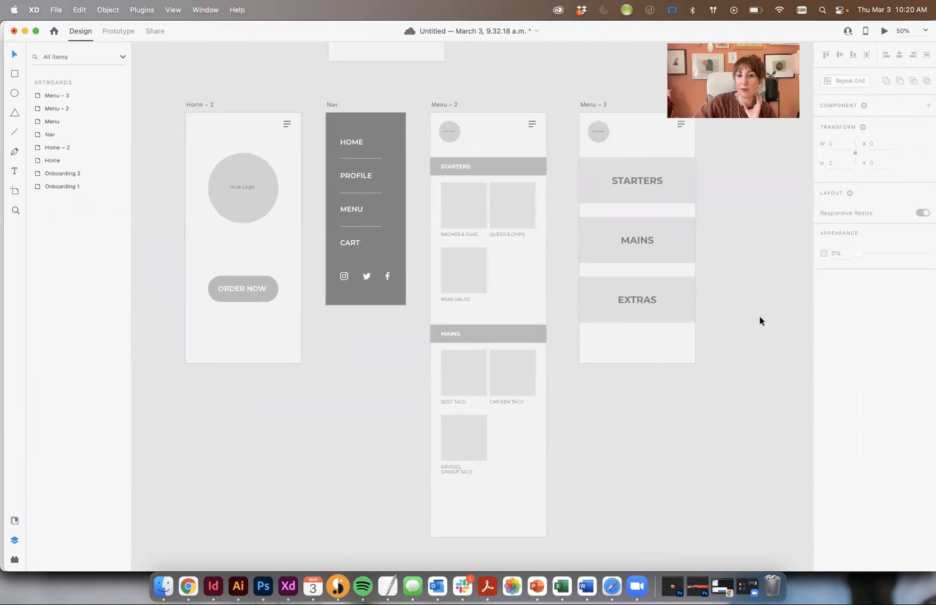
pyautogui.hscroll(1, 759, 316)
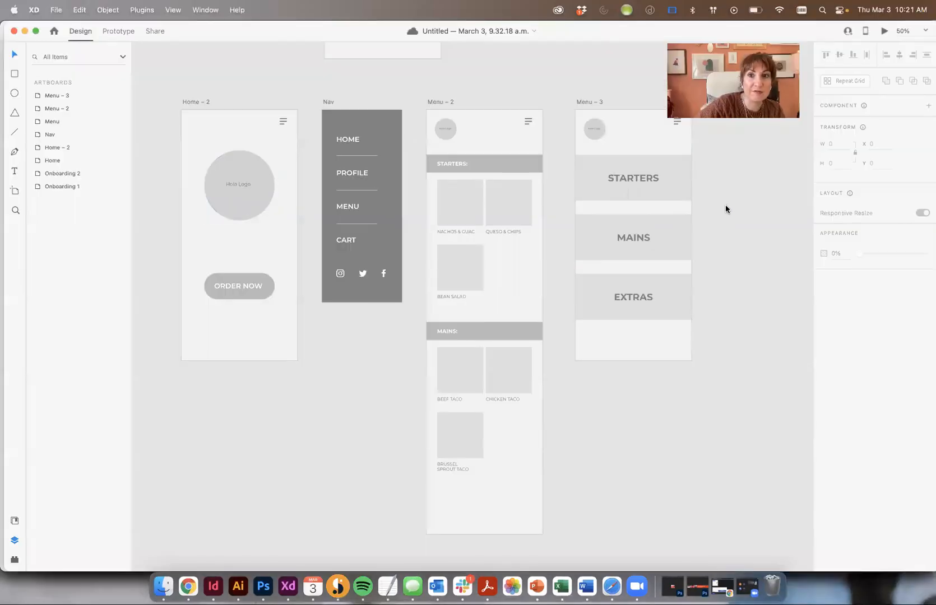
# Duplicate Menu – 3 as a new Menu – 4 artboard to its right
pyautogui.hscroll(4, 725, 209)
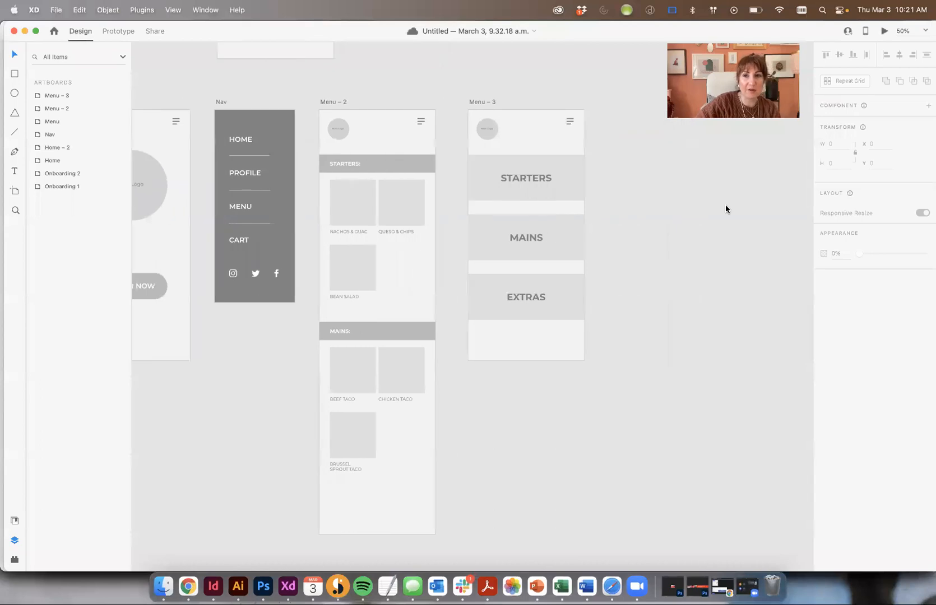
pyautogui.moveTo(649, 117); pyautogui.dragTo(554, 165)
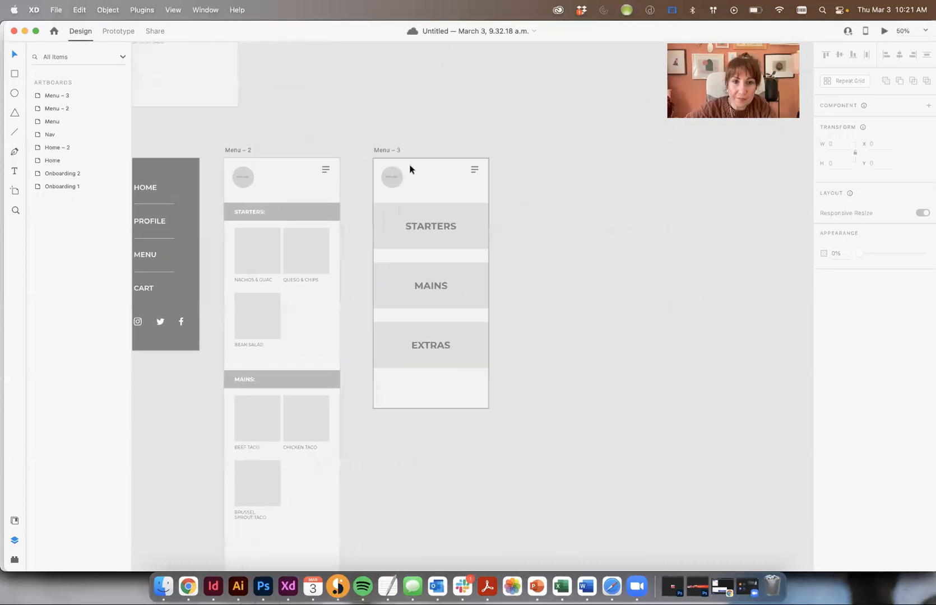
pyautogui.moveTo(410, 143); pyautogui.dragTo(431, 148)
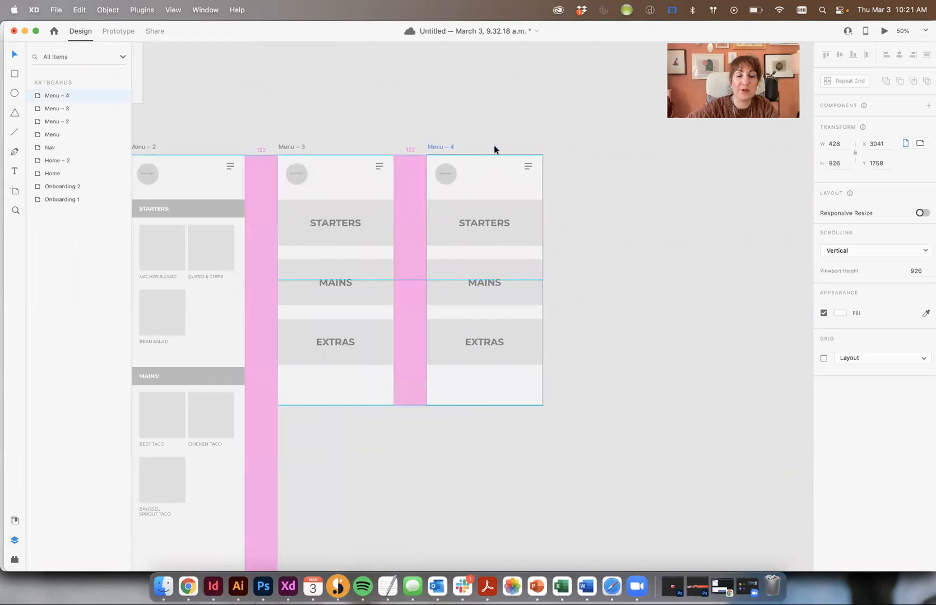
# Narrow Menu – 4's STARTERS bar, centre its label, and move both to the artboard's centre
pyautogui.moveTo(596, 373); pyautogui.dragTo(424, 199)
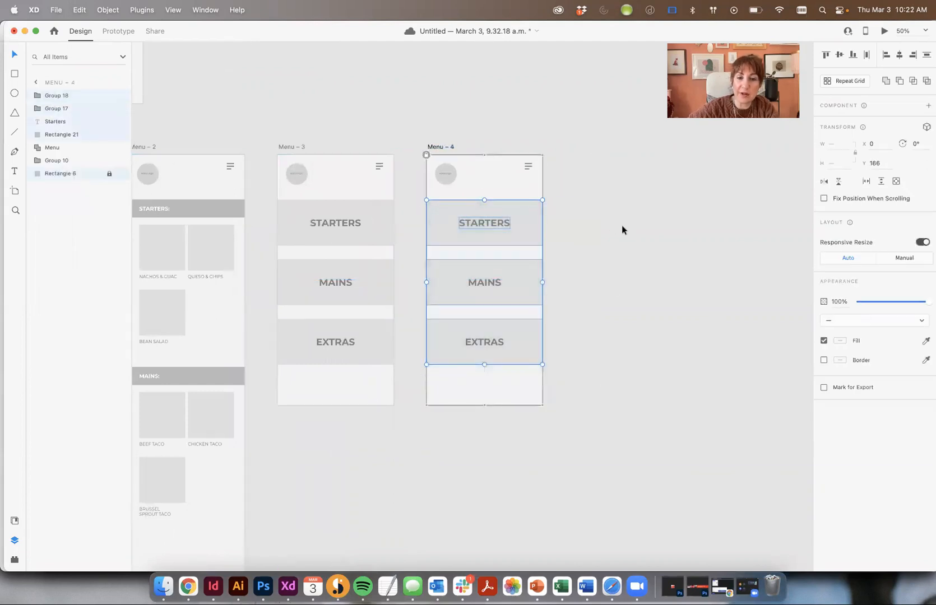
pyautogui.click(527, 224)
pyautogui.click(537, 221)
pyautogui.moveTo(543, 223); pyautogui.dragTo(516, 223)
pyautogui.keyDown('shift'); pyautogui.click(476, 226); pyautogui.keyUp('shift')
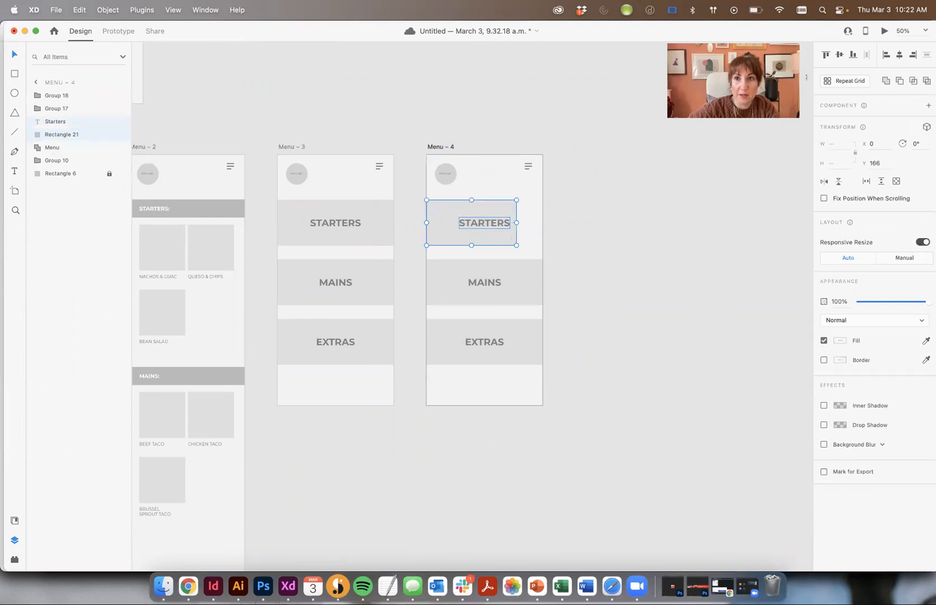
pyautogui.click(900, 55)
pyautogui.moveTo(500, 214); pyautogui.dragTo(513, 210)
pyautogui.press('super+1')
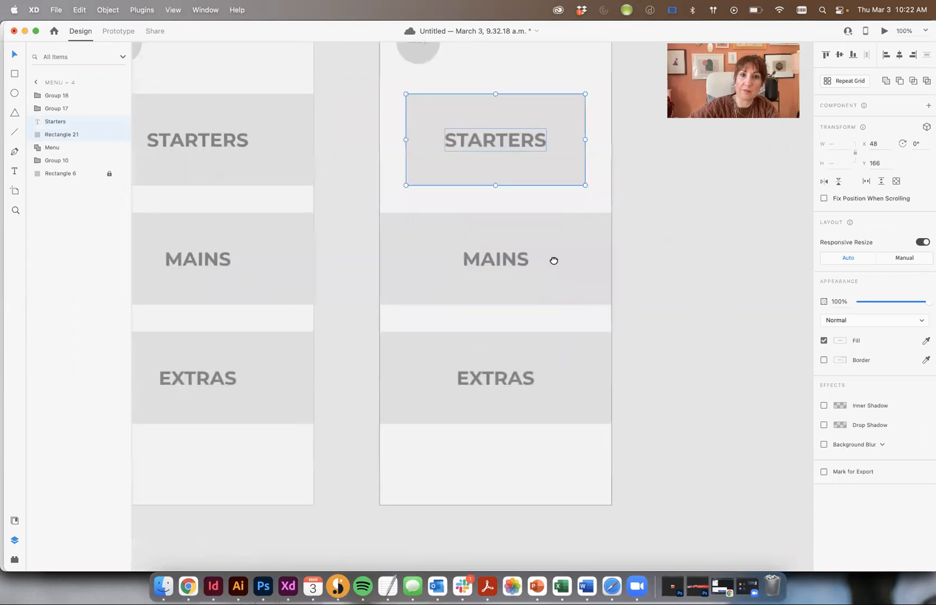
# Delete the MAINS and EXTRAS bars from Menu – 4
pyautogui.moveTo(553, 261); pyautogui.dragTo(529, 312)
pyautogui.click(652, 189)
pyautogui.moveTo(334, 271); pyautogui.dragTo(523, 497)
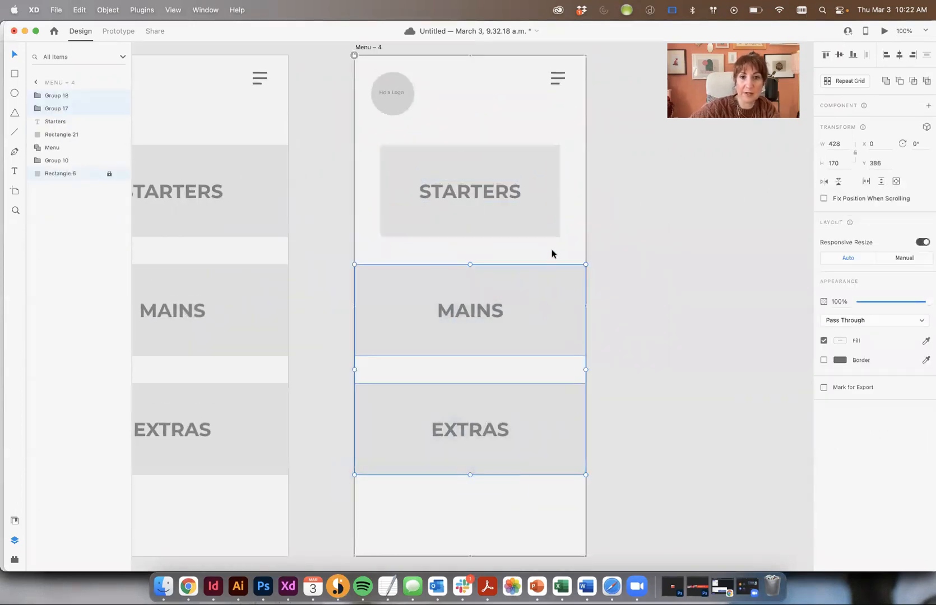
pyautogui.press('Delete')
# Reshape the STARTERS bar into a tall, narrower card with its label centred vertically
pyautogui.click(480, 236)
pyautogui.moveTo(481, 237); pyautogui.dragTo(485, 414)
pyautogui.moveTo(559, 279); pyautogui.dragTo(529, 278)
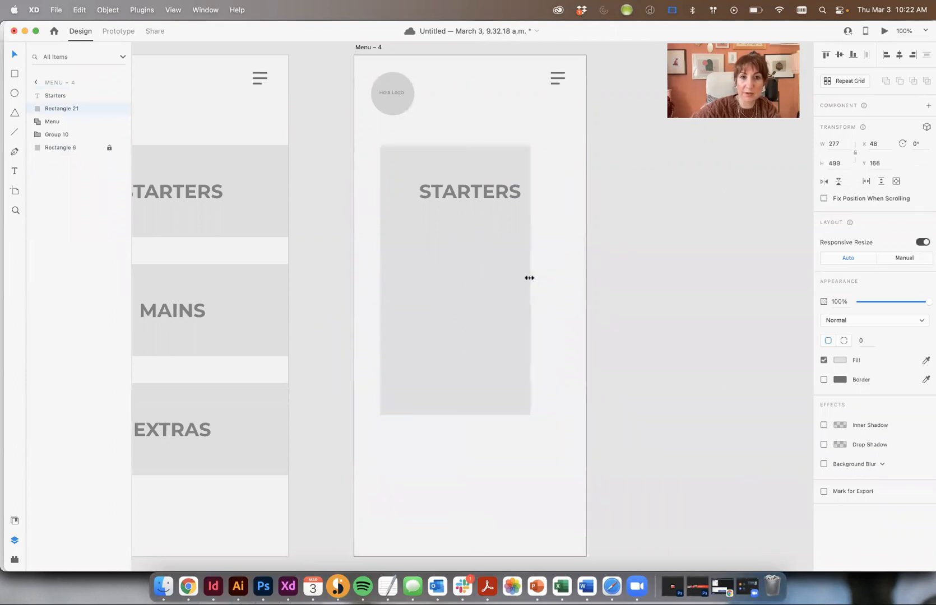
pyautogui.moveTo(474, 190); pyautogui.dragTo(464, 208)
pyautogui.keyDown('shift'); pyautogui.click(486, 170); pyautogui.keyUp('shift')
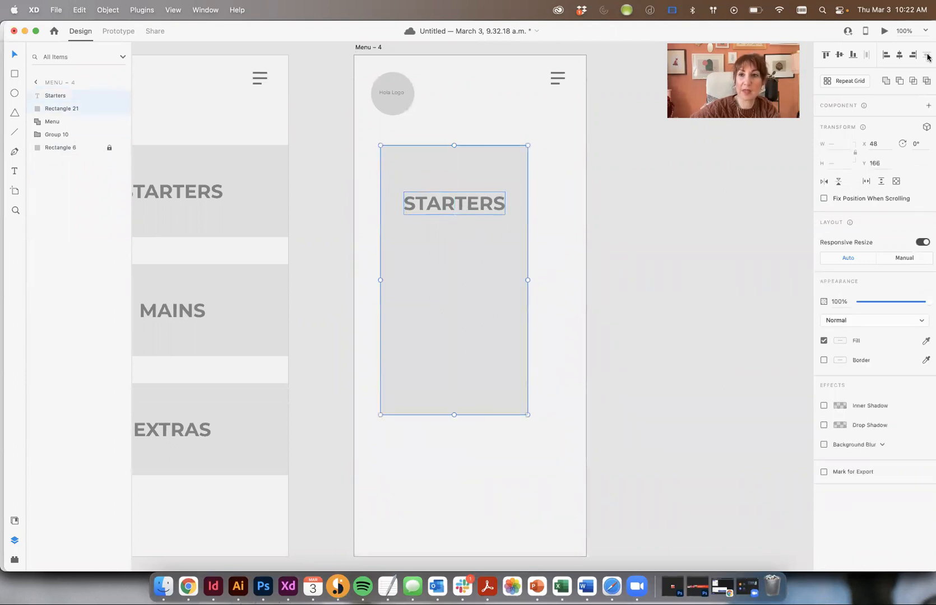
pyautogui.click(838, 56)
pyautogui.click(671, 316)
# Nudge the STARTERS card slightly right, then duplicate it so copies extend past the artboard edges
pyautogui.click(491, 273)
pyautogui.keyDown('shift'); pyautogui.click(513, 212); pyautogui.keyUp('shift')
pyautogui.moveTo(513, 213); pyautogui.dragTo(522, 213)
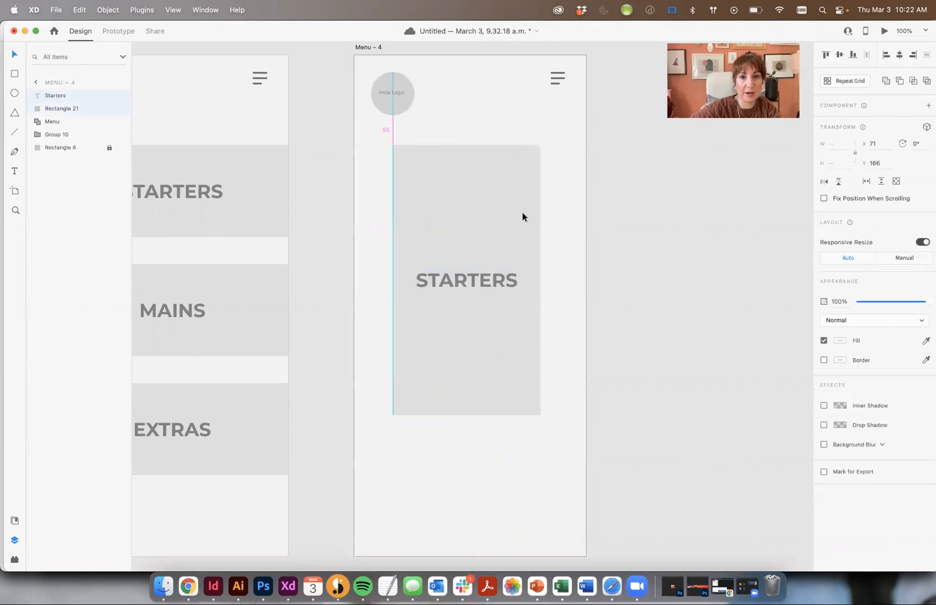
pyautogui.click(618, 222)
pyautogui.click(475, 281)
pyautogui.keyDown('shift'); pyautogui.click(470, 168); pyautogui.keyUp('shift')
pyautogui.moveTo(470, 169); pyautogui.dragTo(636, 181)
pyautogui.moveTo(683, 242); pyautogui.dragTo(346, 203)
# Align the right-hand copy with the middle card and even the gap to the left copy
pyautogui.click(636, 202)
pyautogui.keyDown('shift'); pyautogui.click(636, 280); pyautogui.keyUp('shift')
pyautogui.moveTo(632, 222)
pyautogui.mouseDown()
pyautogui.moveTo(643, 222)
pyautogui.moveTo(632, 221)
pyautogui.mouseUp()
pyautogui.click(303, 278)
pyautogui.moveTo(341, 236); pyautogui.dragTo(341, 235)
# Delete the clipped label on the left card and zoom out to show Menu – 3 and Menu – 4
pyautogui.click(771, 282)
pyautogui.click(267, 280)
pyautogui.press('Delete')
pyautogui.click(753, 273)
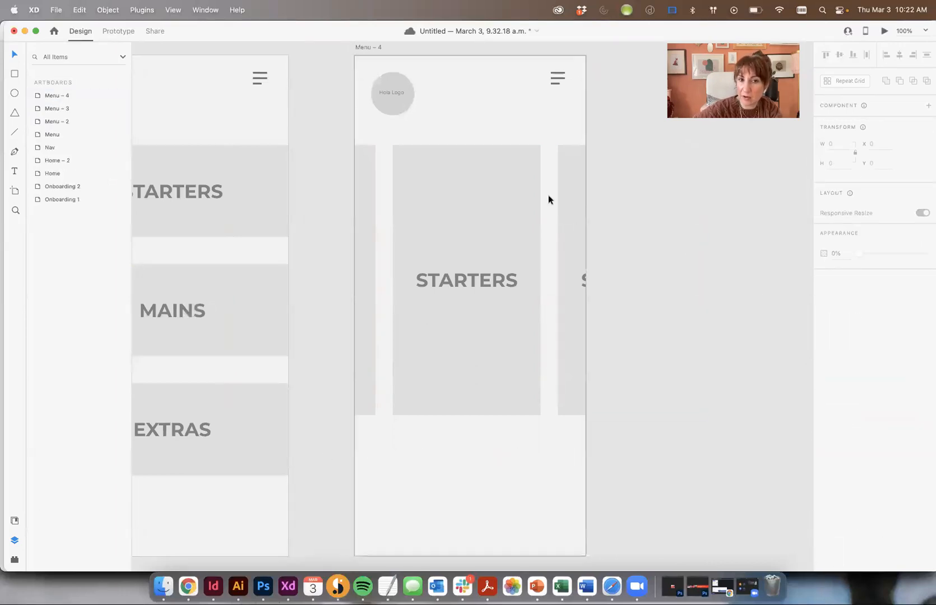
pyautogui.press('super+minus')
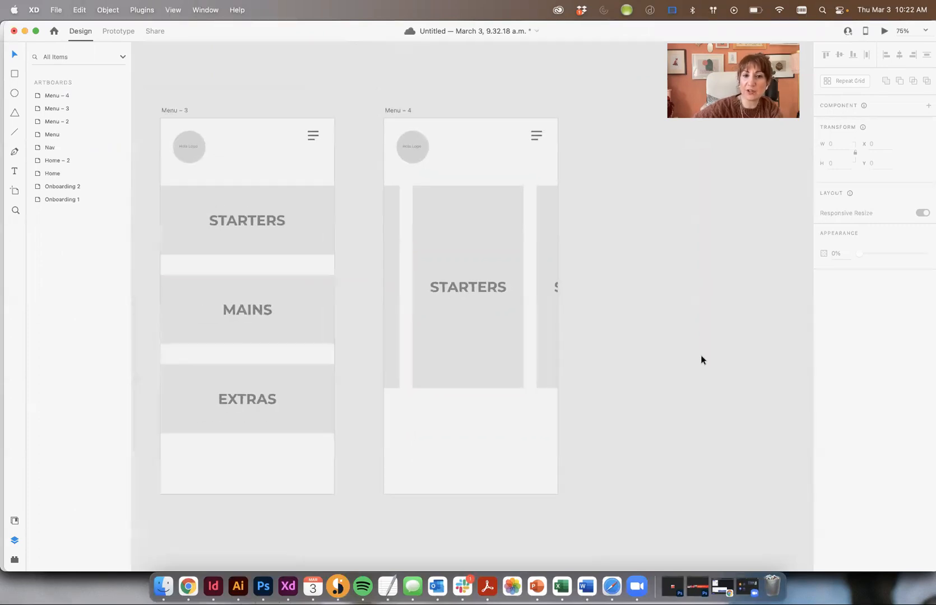